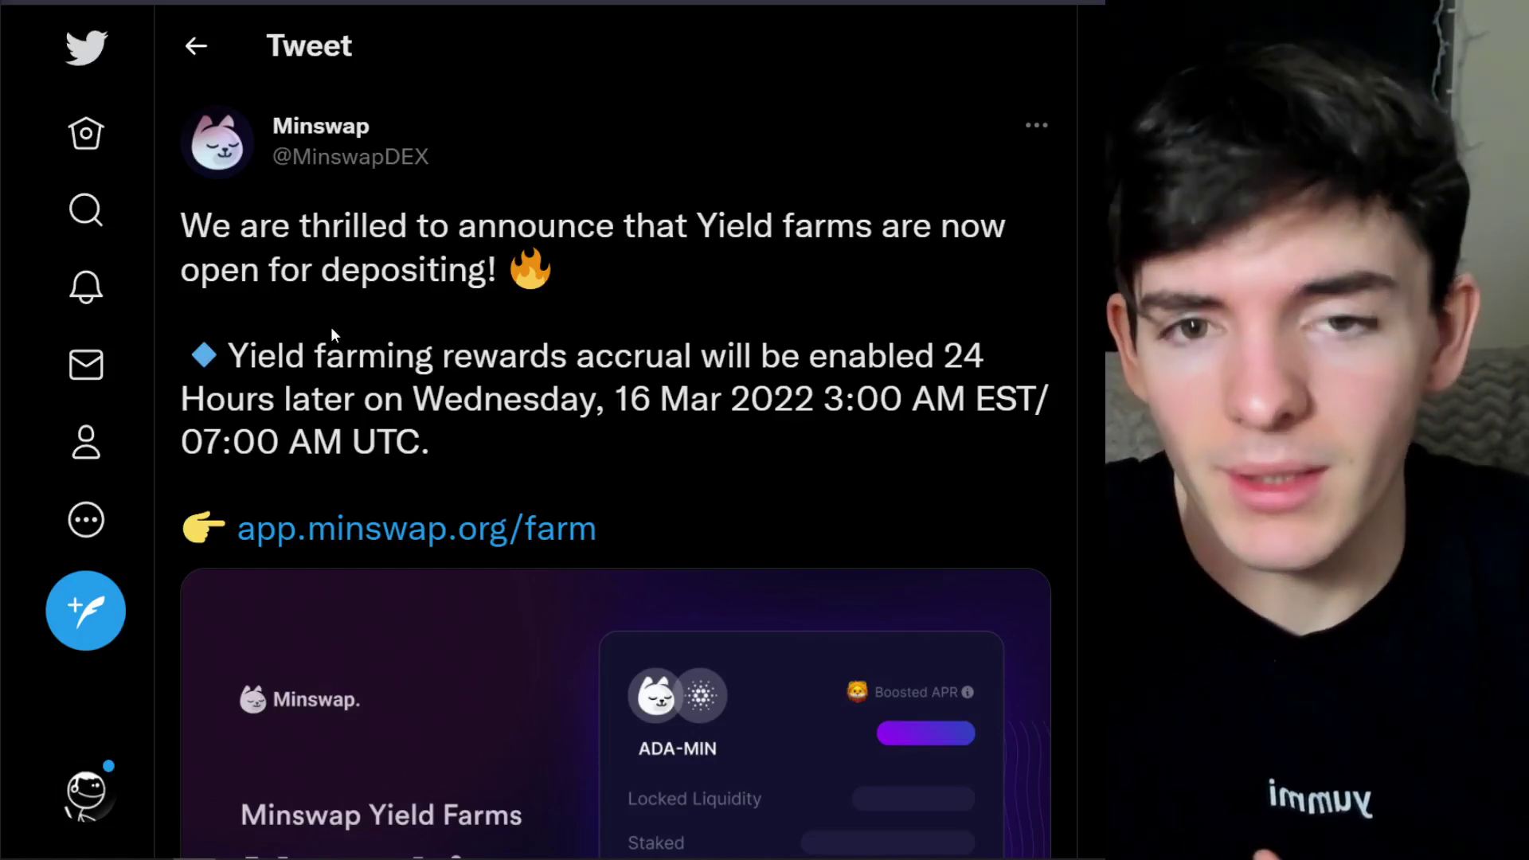
Read down the purrADA thread, briefly highlighting the rewards date and the word purrADA
{"action": "scroll", "coordinate": [346, 311], "scroll_direction": "down", "scroll_amount": 1}
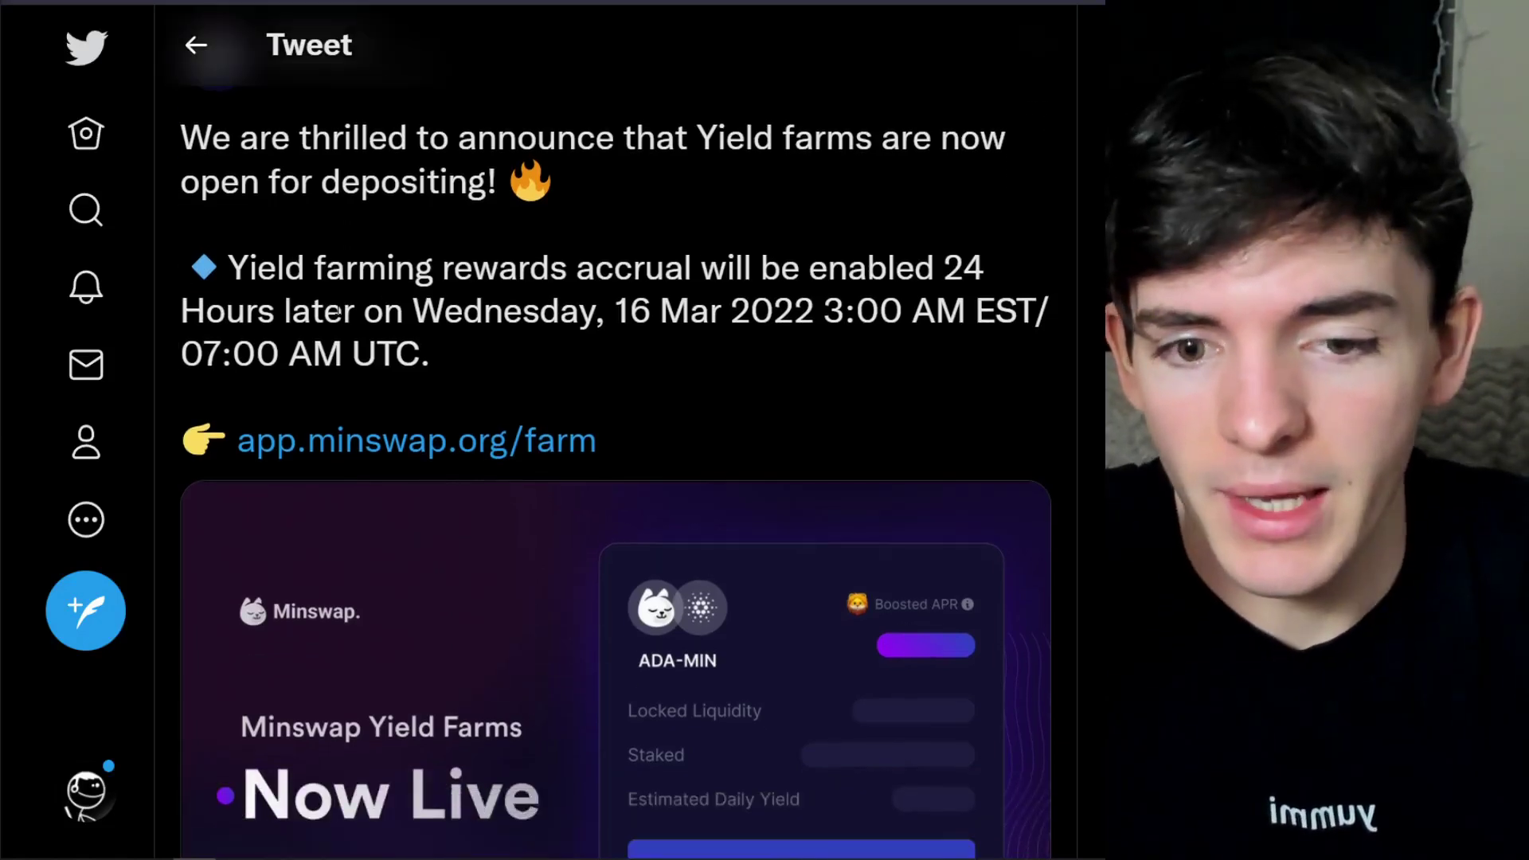
{"action": "left_click_drag", "start_coordinate": [614, 311], "coordinate": [651, 311]}
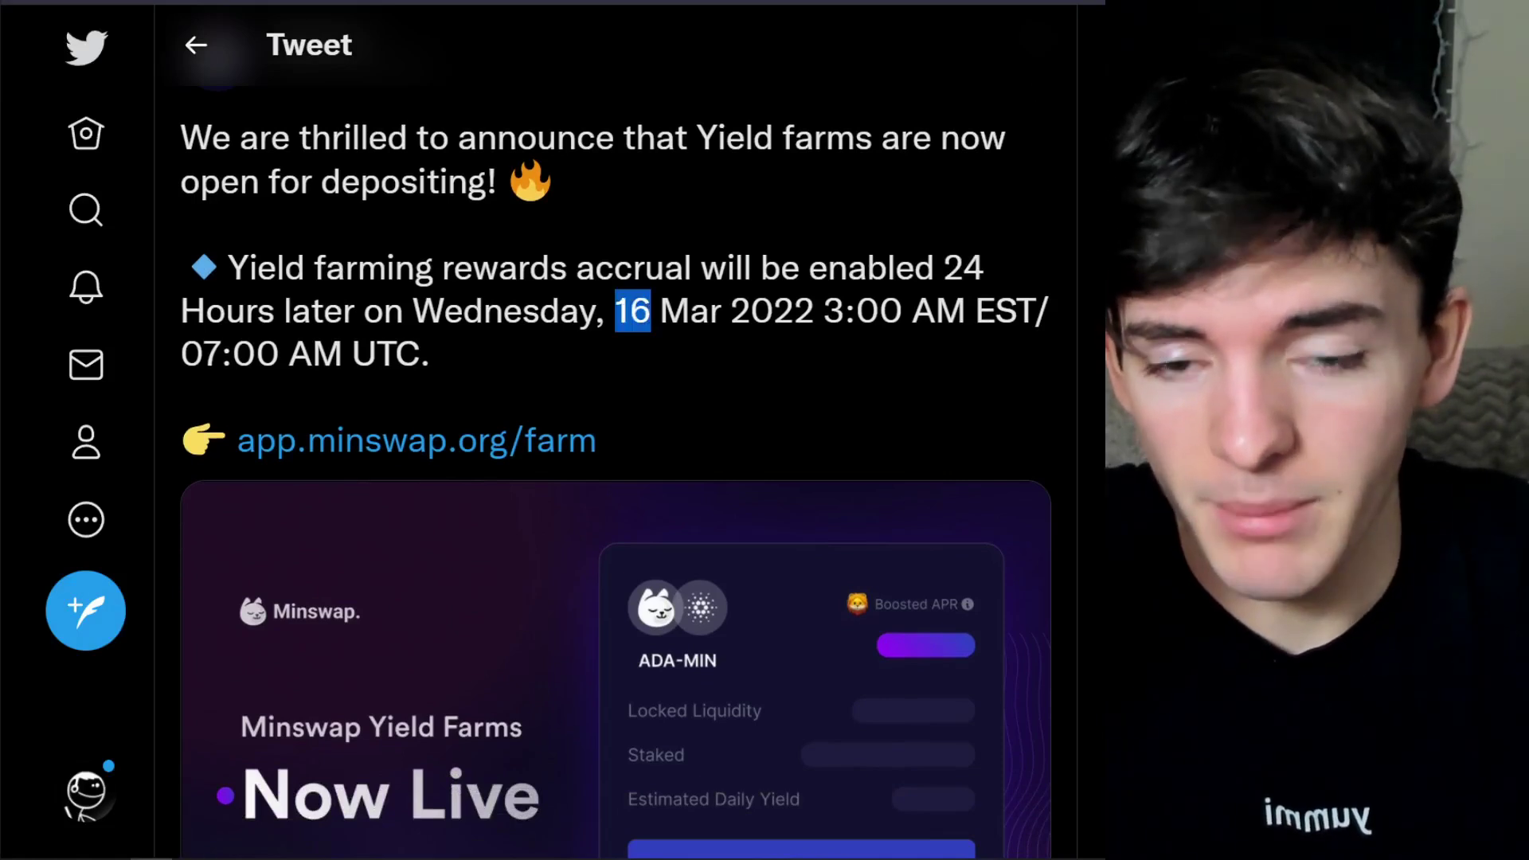
{"action": "left_click", "coordinate": [476, 318]}
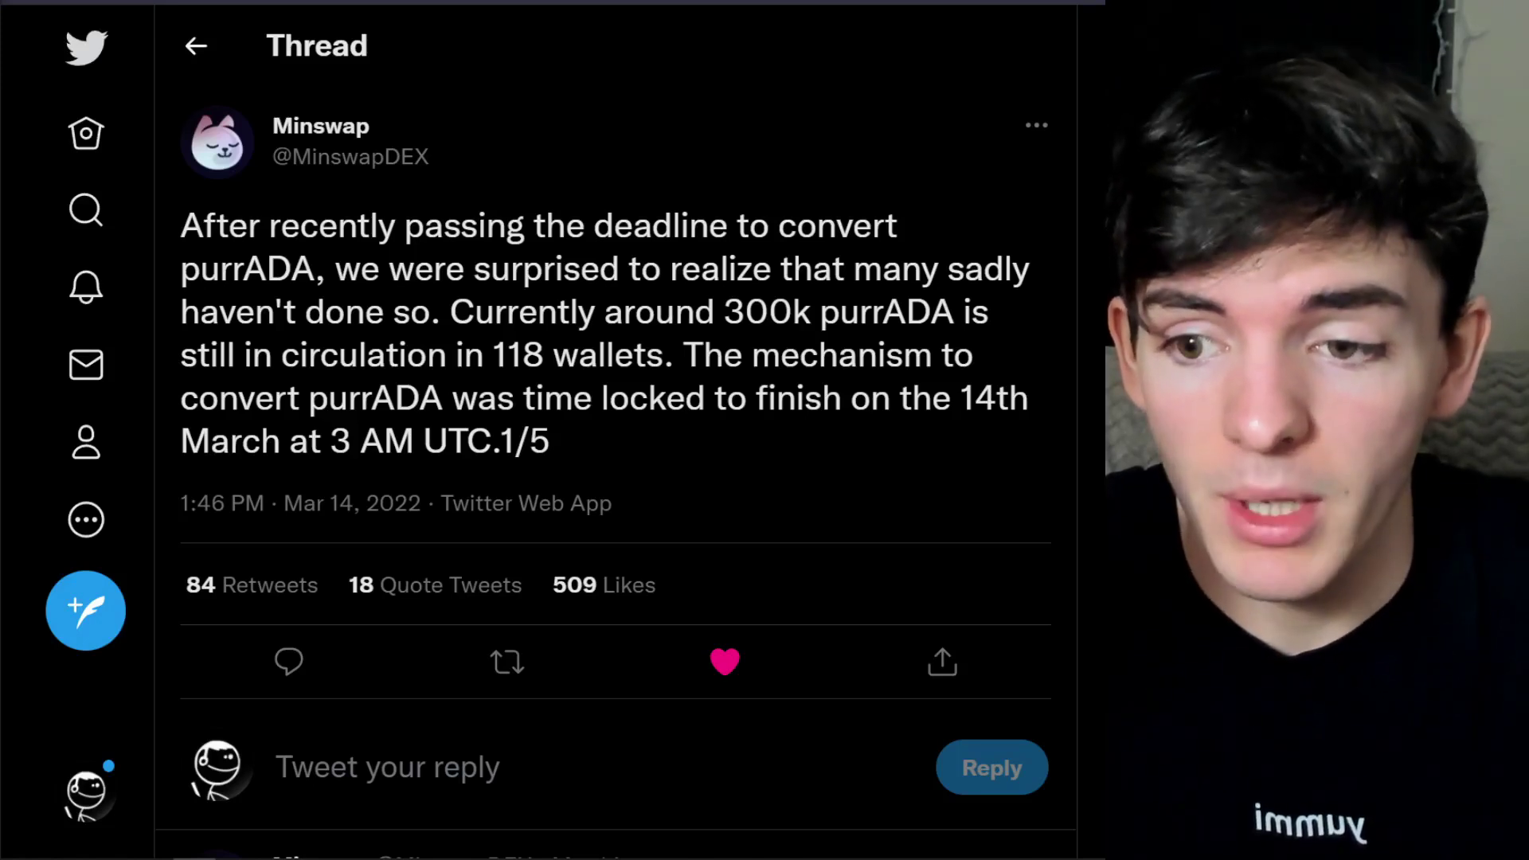
{"action": "left_click_drag", "start_coordinate": [317, 269], "coordinate": [183, 274]}
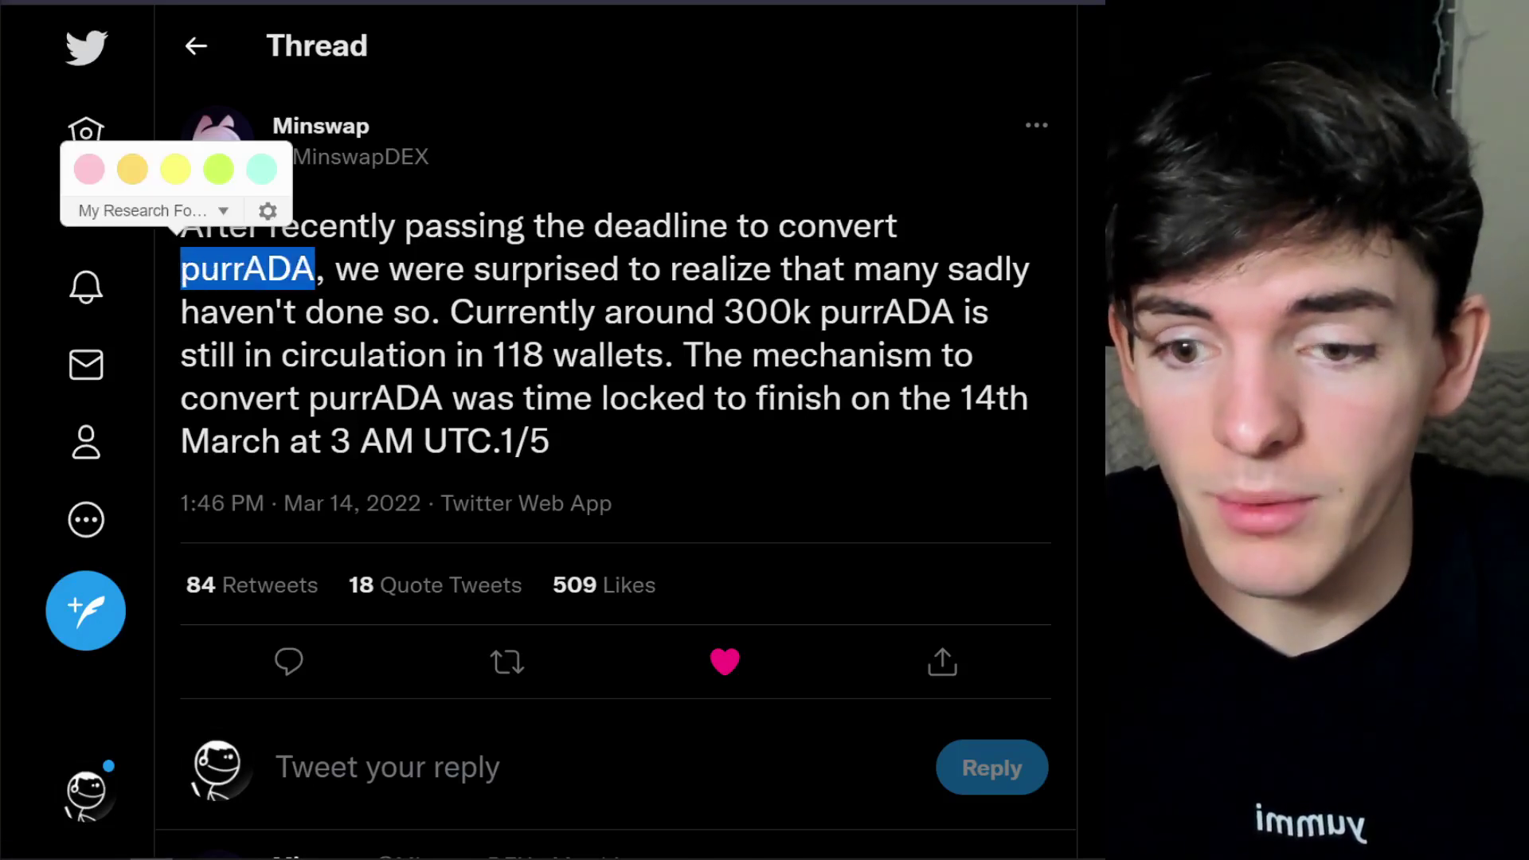
{"action": "left_click", "coordinate": [183, 273]}
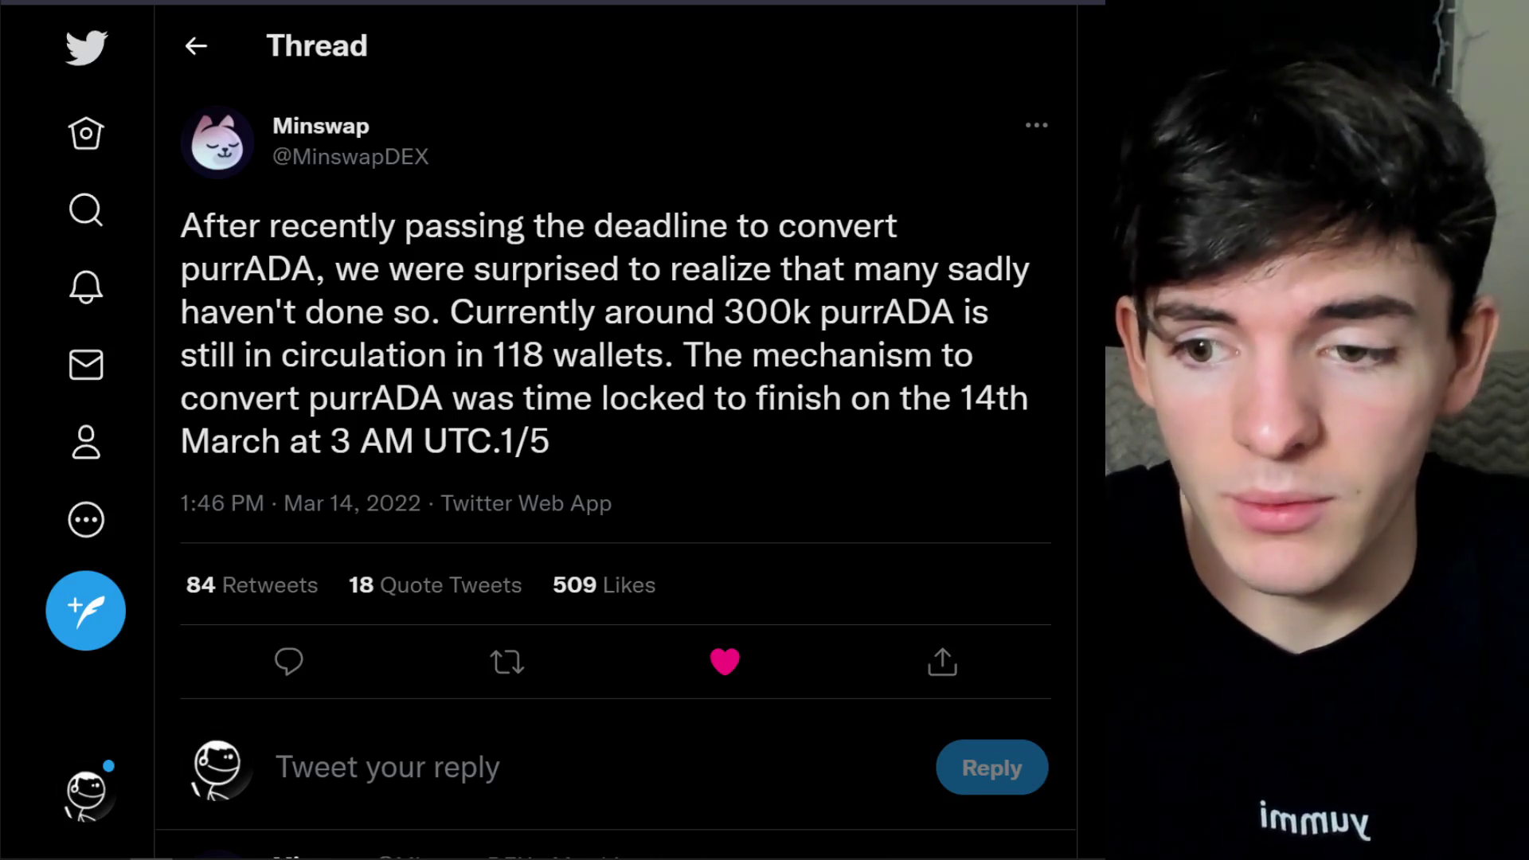
{"action": "left_click_drag", "start_coordinate": [315, 269], "coordinate": [181, 269]}
{"action": "left_click", "coordinate": [183, 273]}
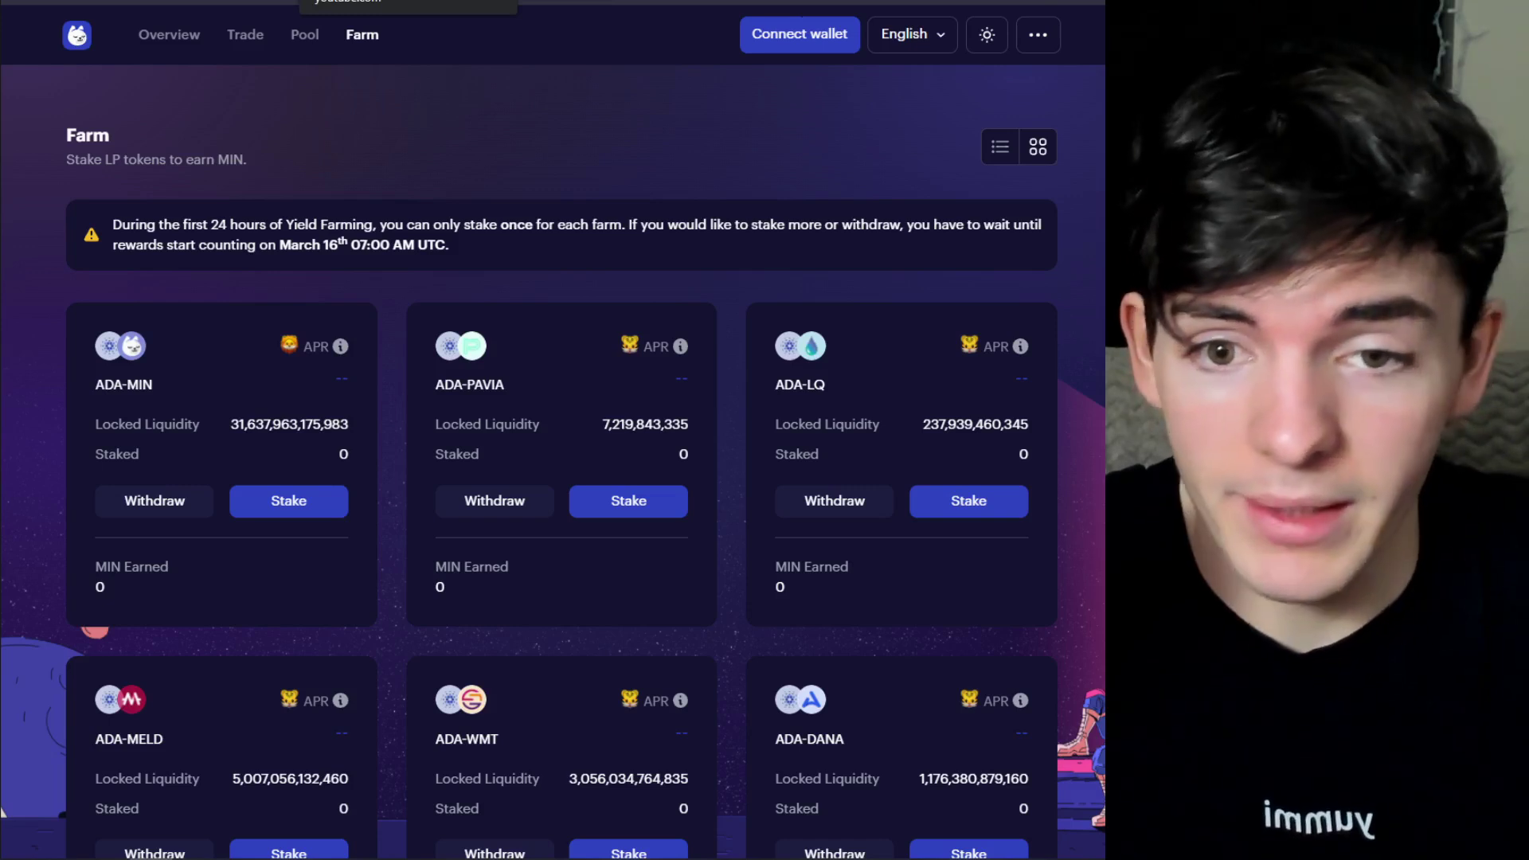
Move from the Minswap zapping walkthrough video to the creator's Nami Wallet guides channel page
{"action": "key", "text": "ctrl+Tab"}
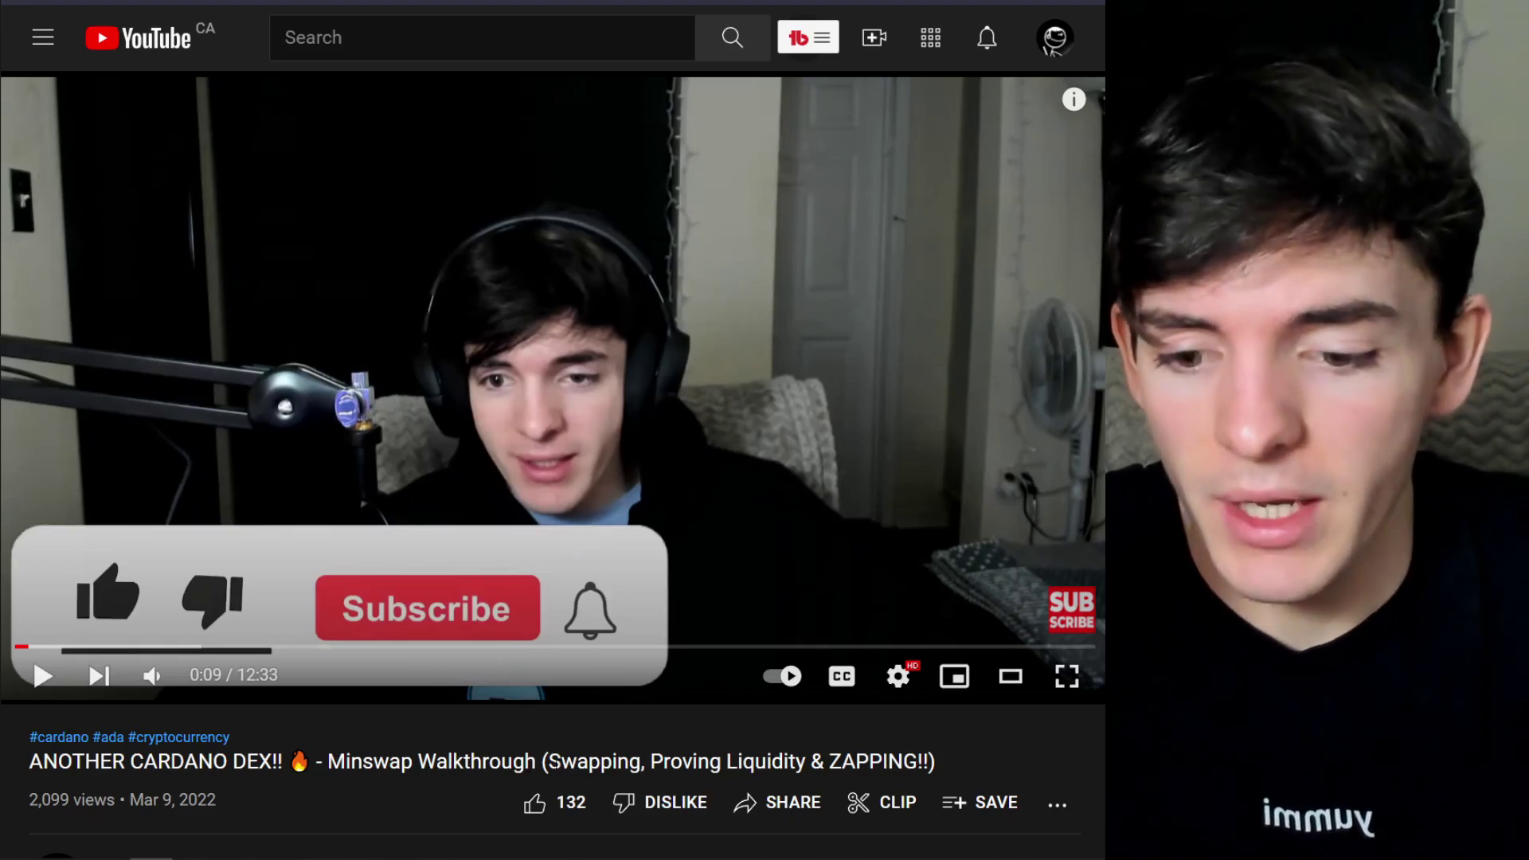
{"action": "left_click_drag", "start_coordinate": [825, 762], "coordinate": [944, 770]}
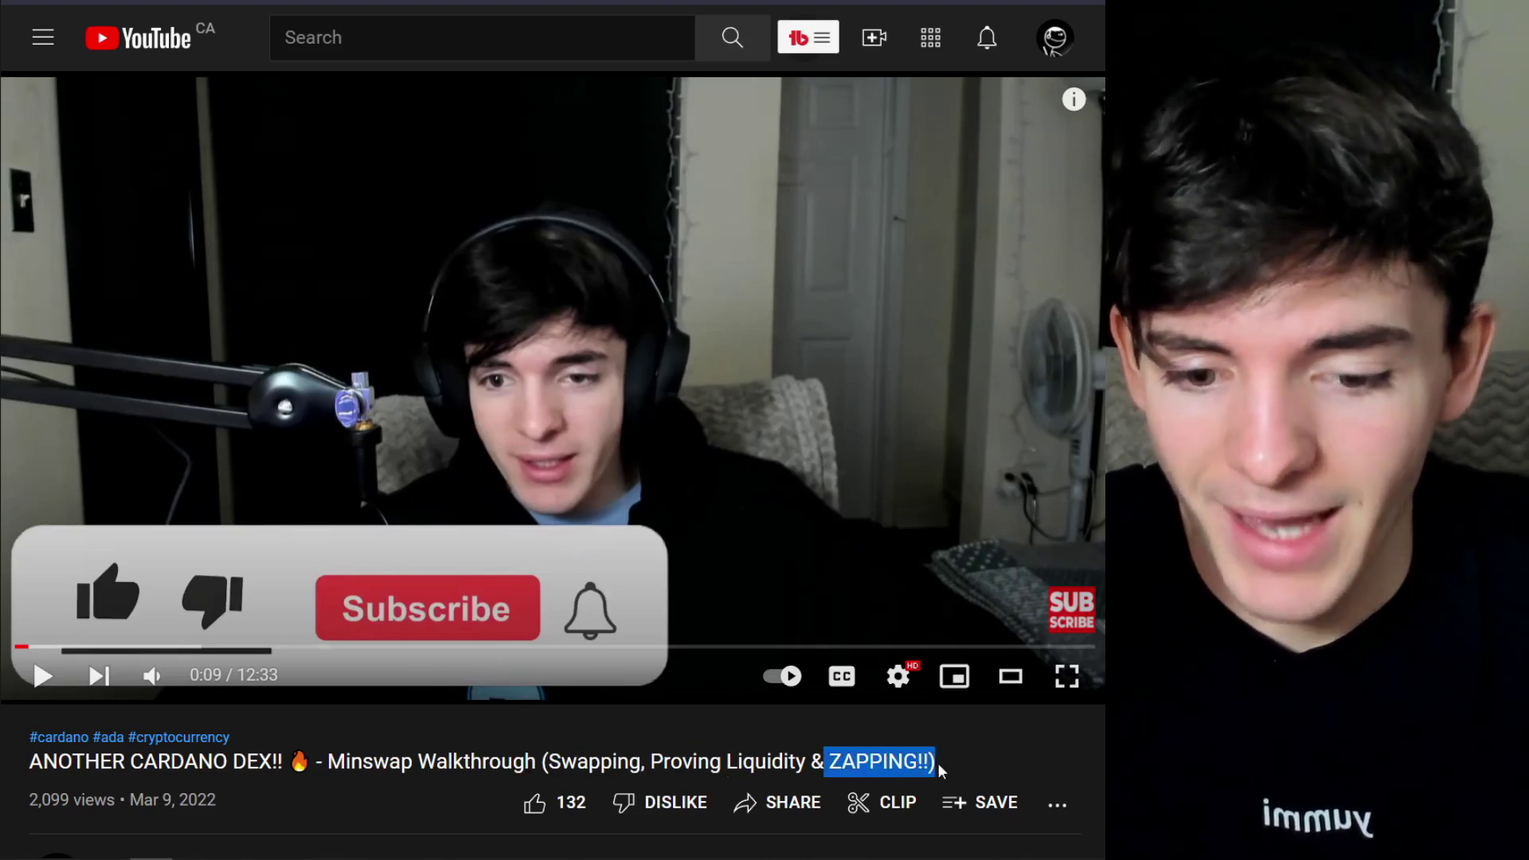
{"action": "left_click", "coordinate": [936, 782]}
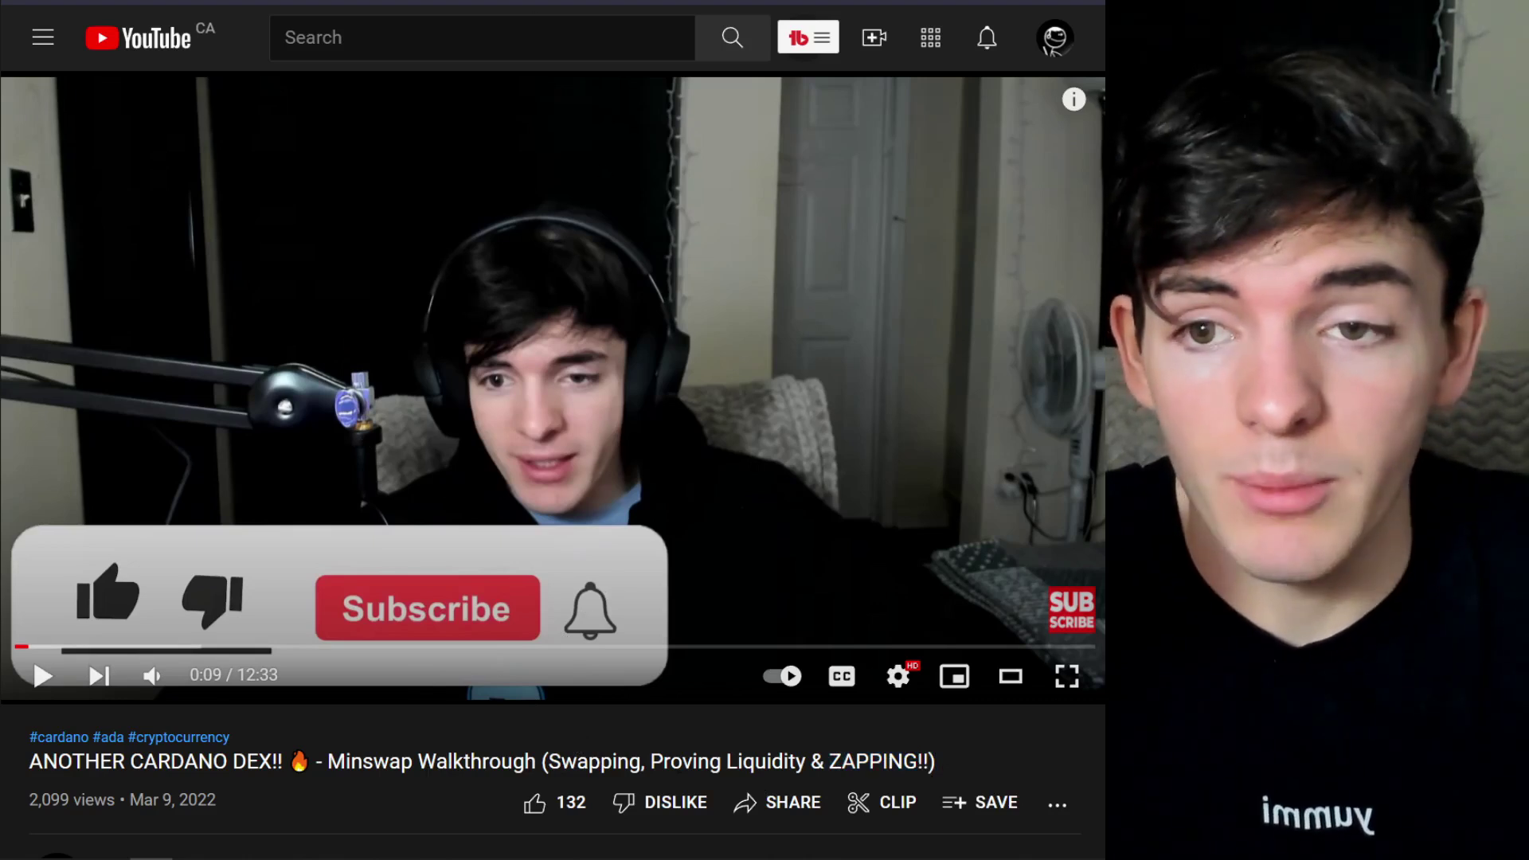
{"action": "key", "text": "alt+Left"}
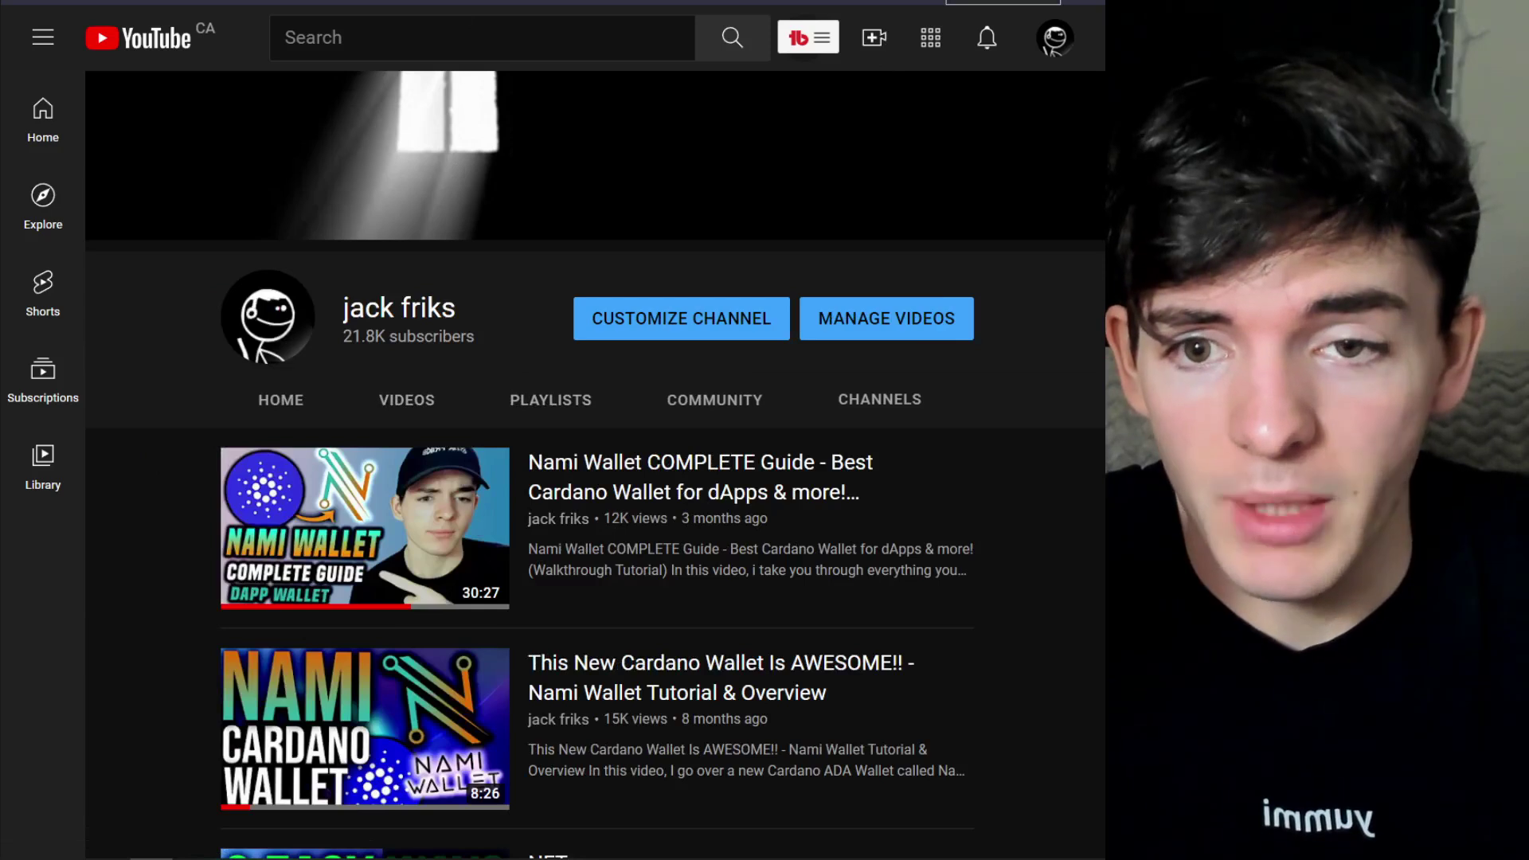
{"action": "left_click", "coordinate": [935, 2]}
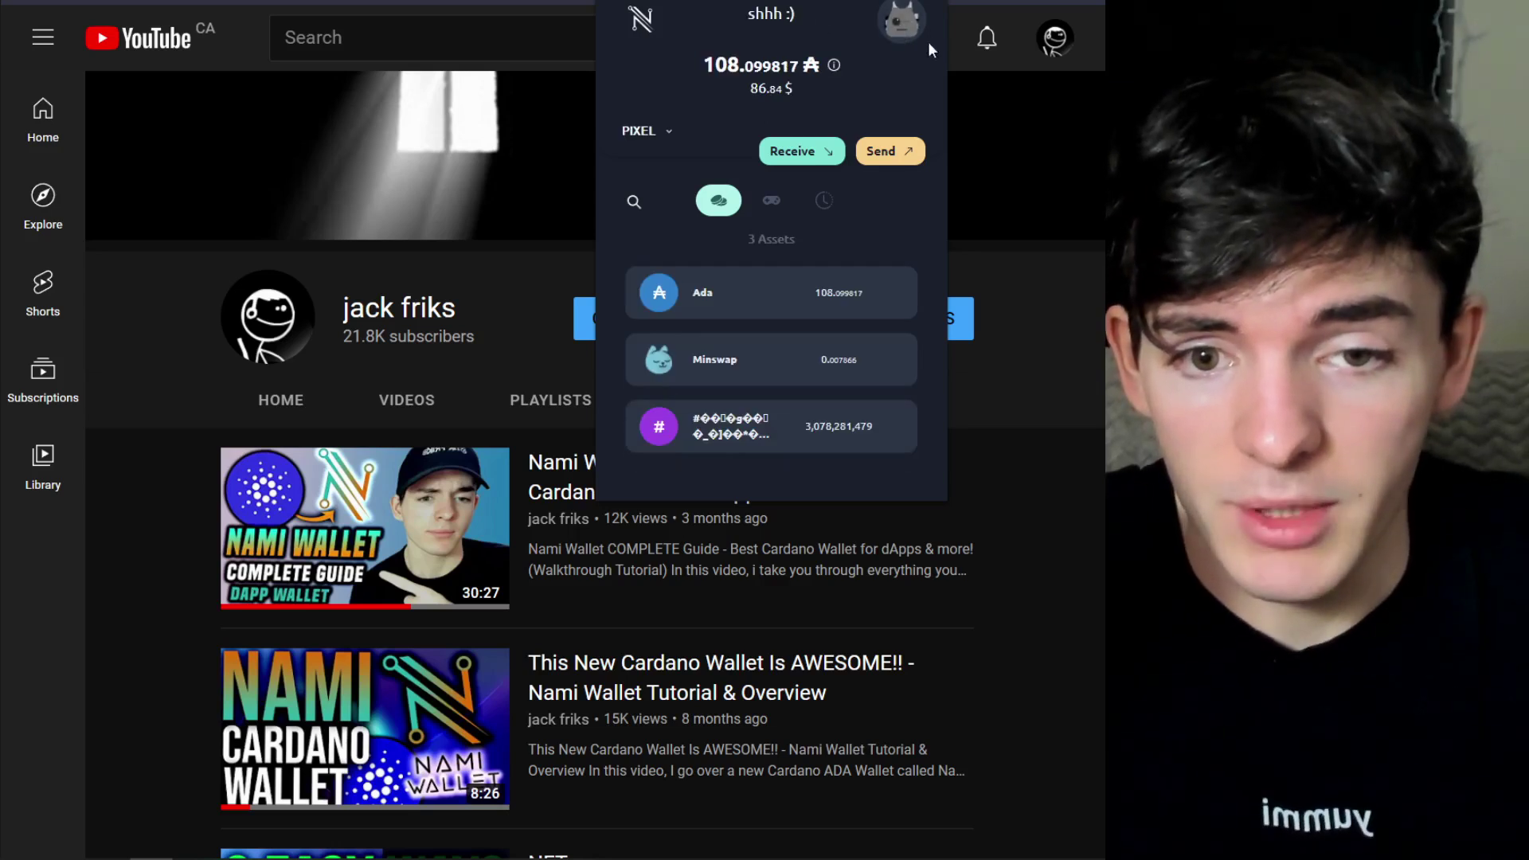
{"action": "left_click", "coordinate": [901, 23]}
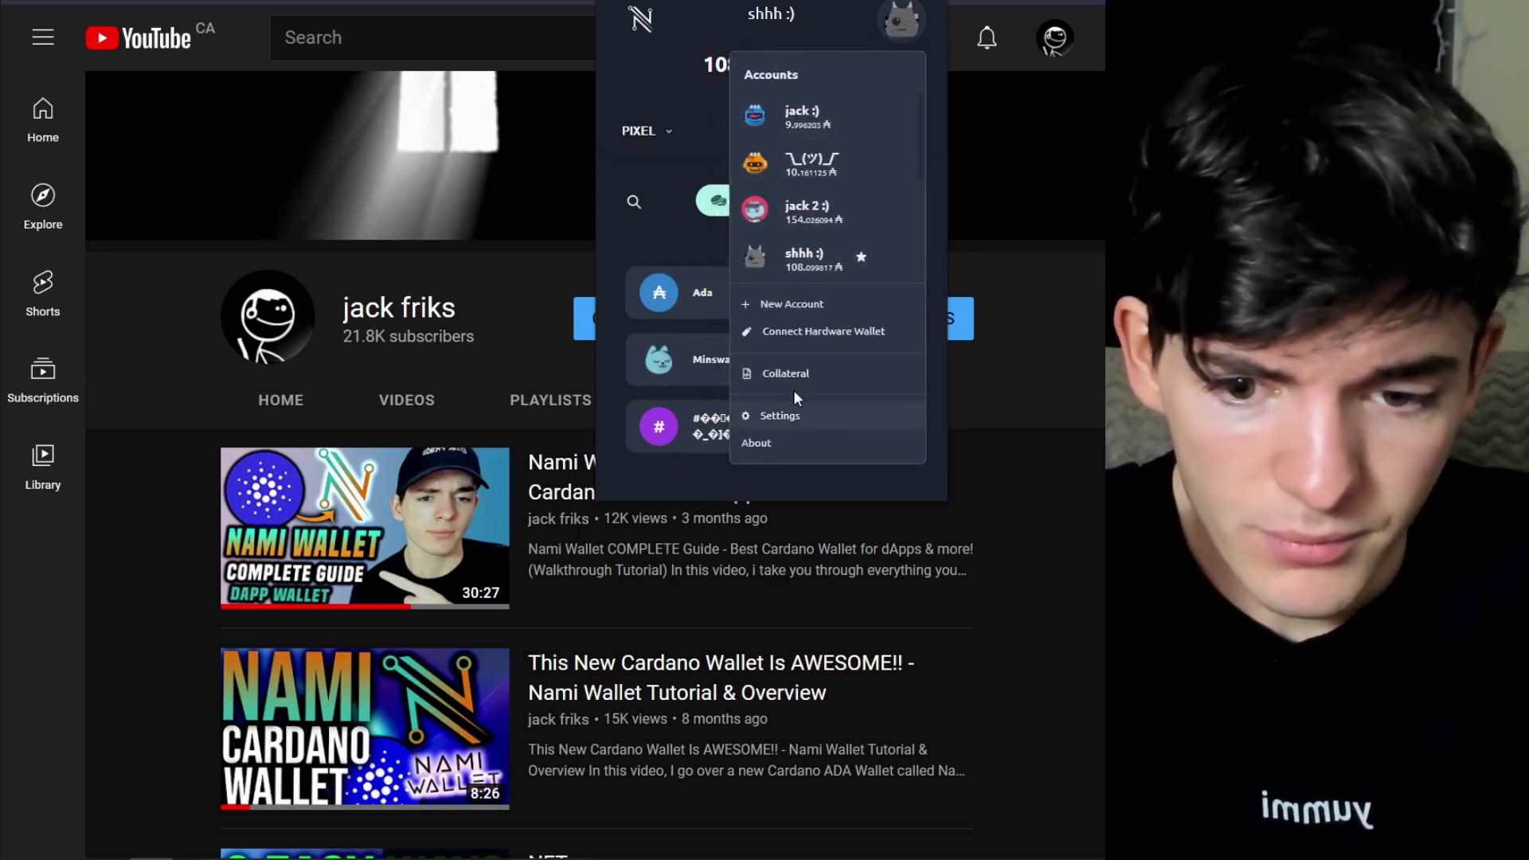
{"action": "left_click", "coordinate": [793, 393]}
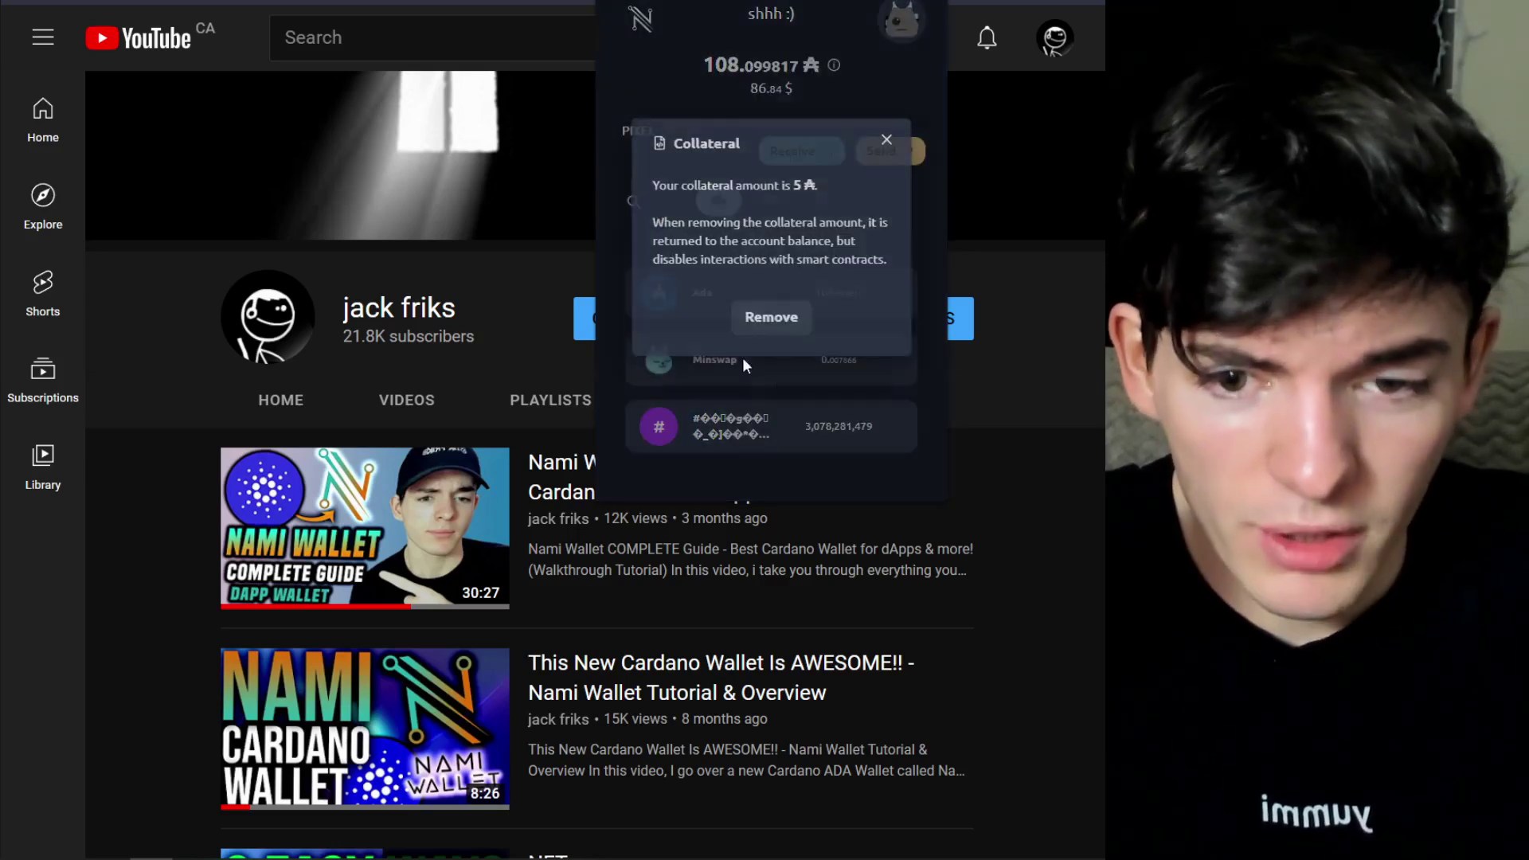
{"action": "left_click", "coordinate": [887, 139]}
{"action": "key", "text": "Escape"}
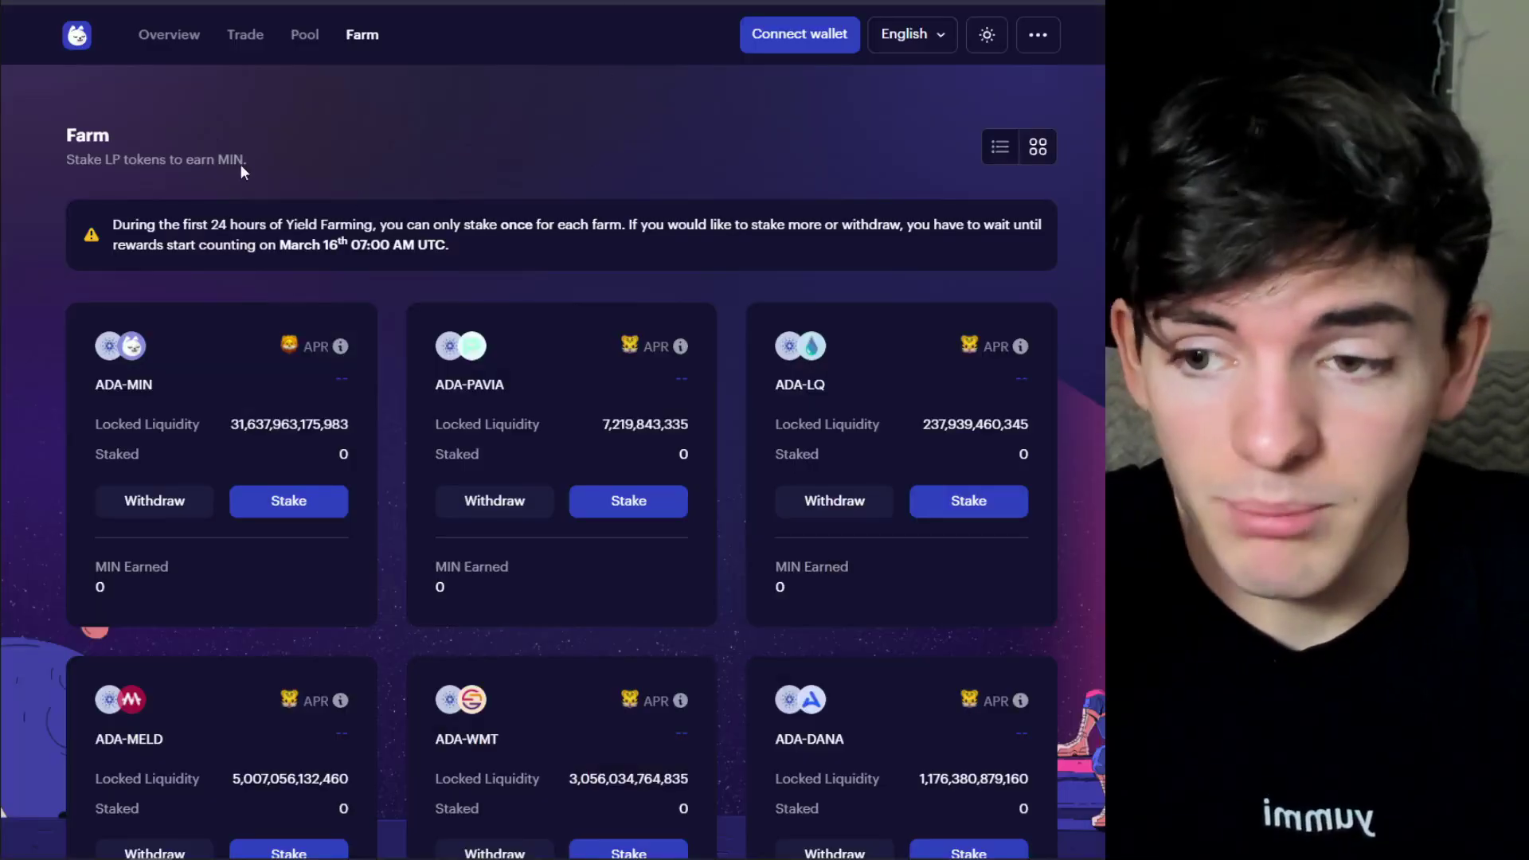
{"action": "left_click", "coordinate": [163, 36]}
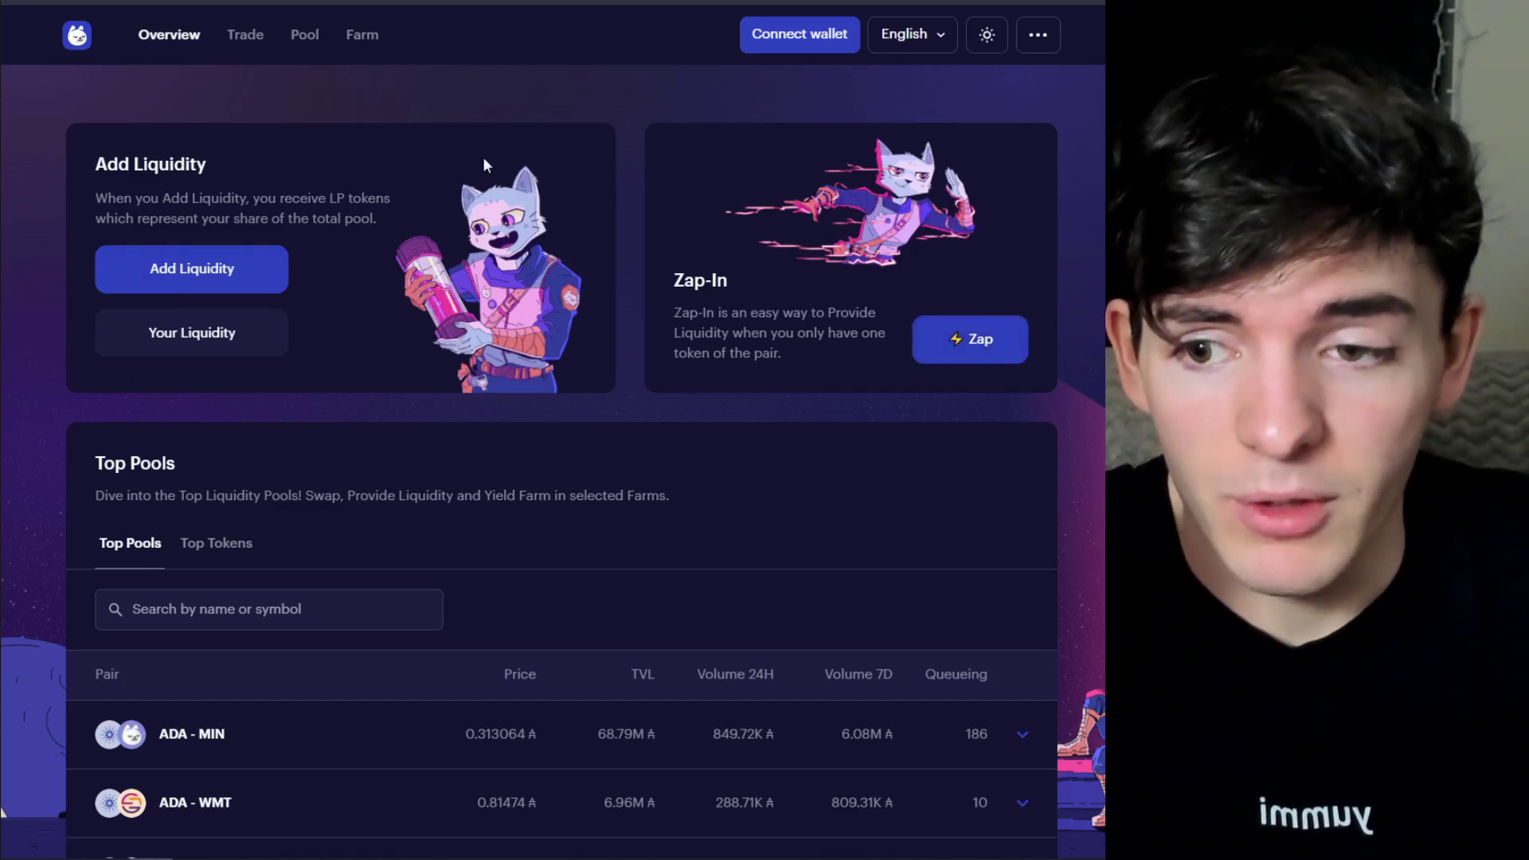
{"action": "left_click", "coordinate": [360, 39]}
{"action": "scroll", "coordinate": [510, 287], "scroll_direction": "down", "scroll_amount": 1}
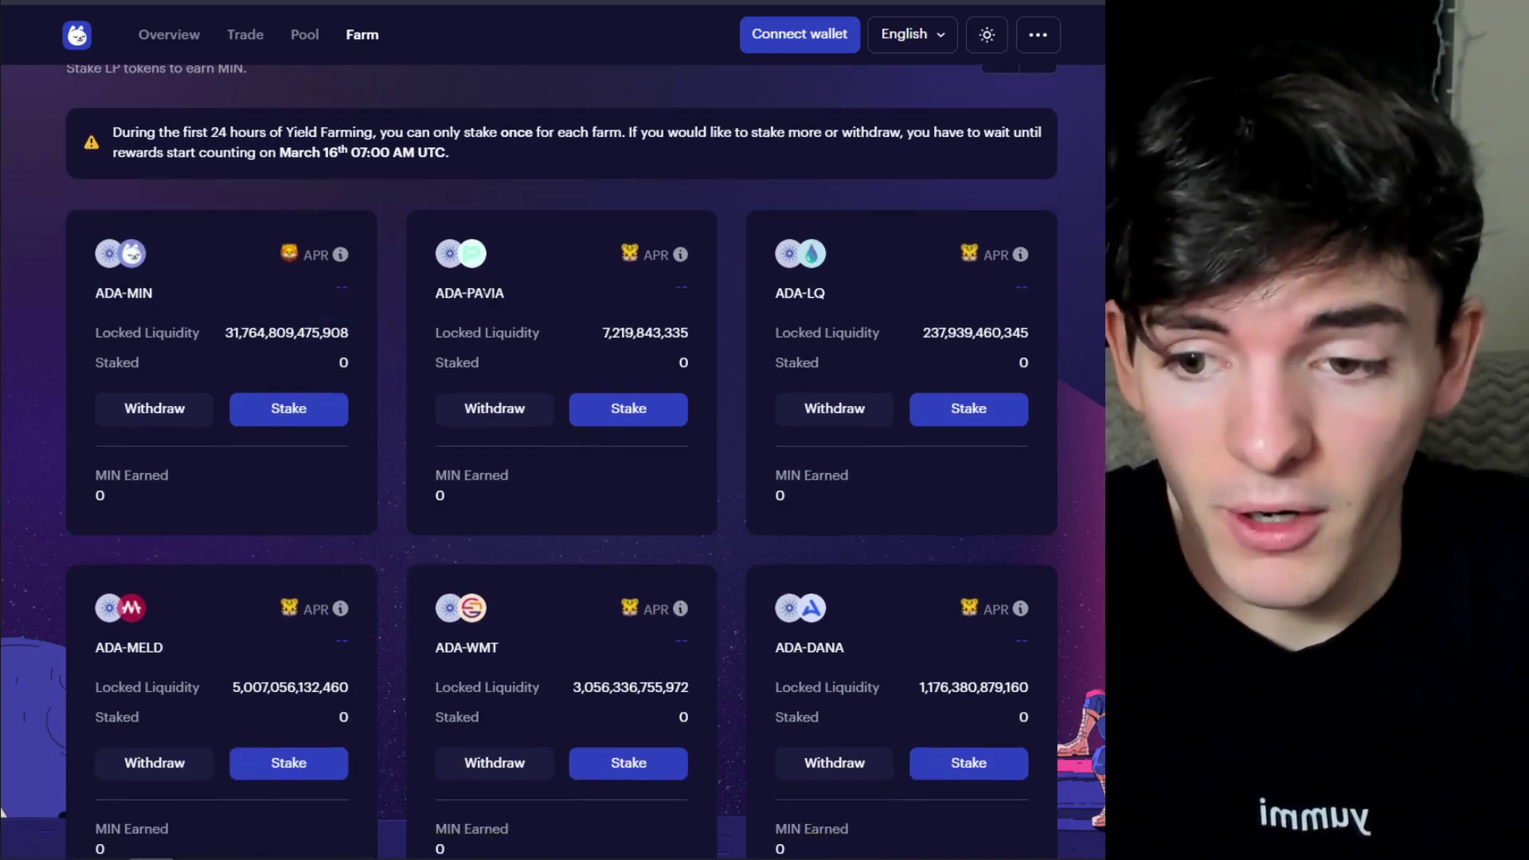
{"action": "scroll", "coordinate": [519, 251], "scroll_direction": "down", "scroll_amount": 3}
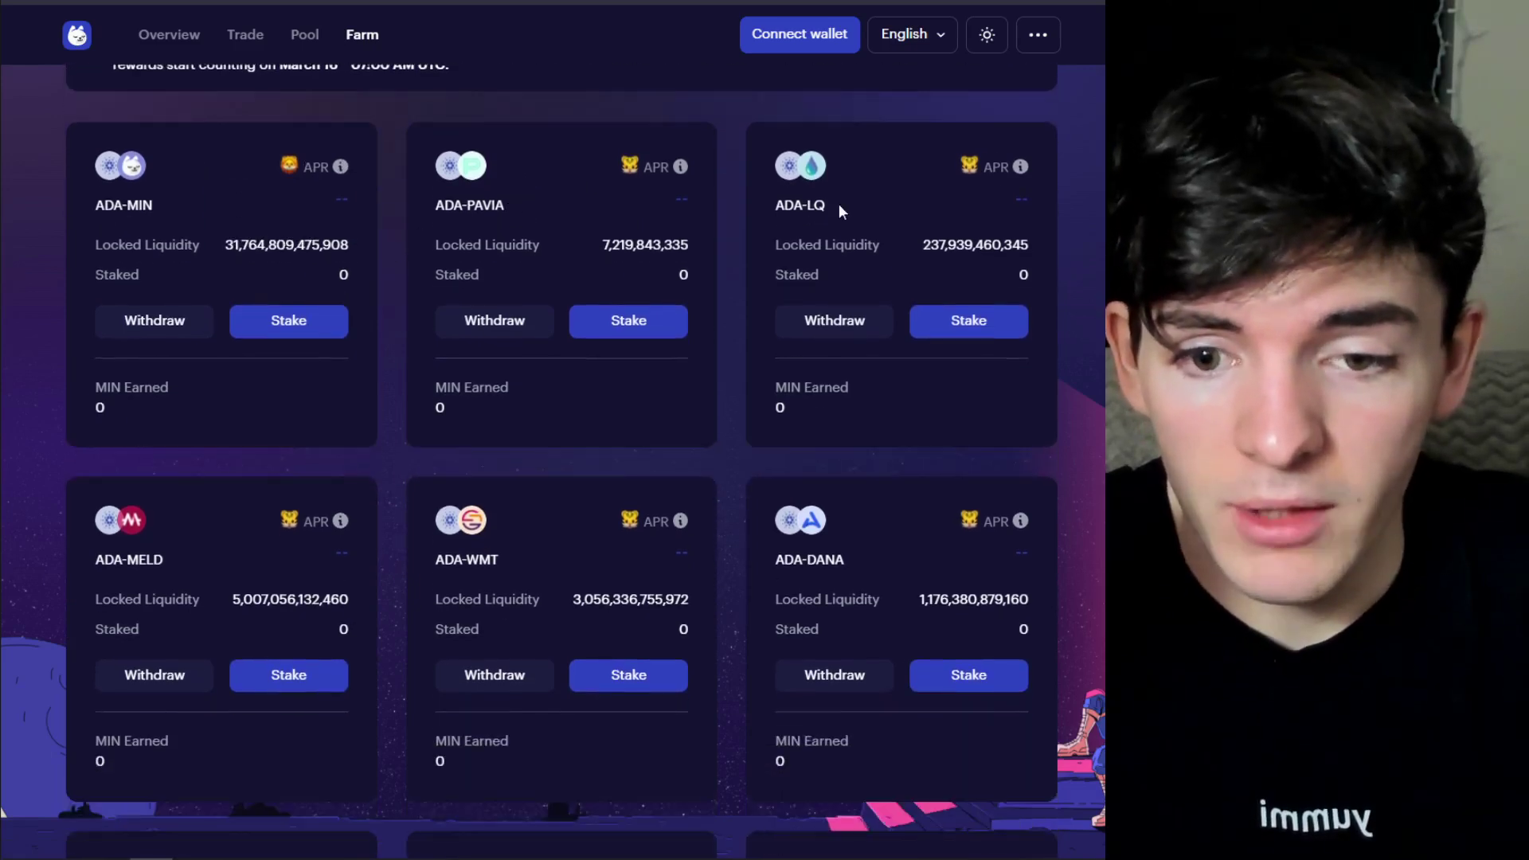
{"action": "scroll", "coordinate": [694, 362], "scroll_direction": "down", "scroll_amount": 6}
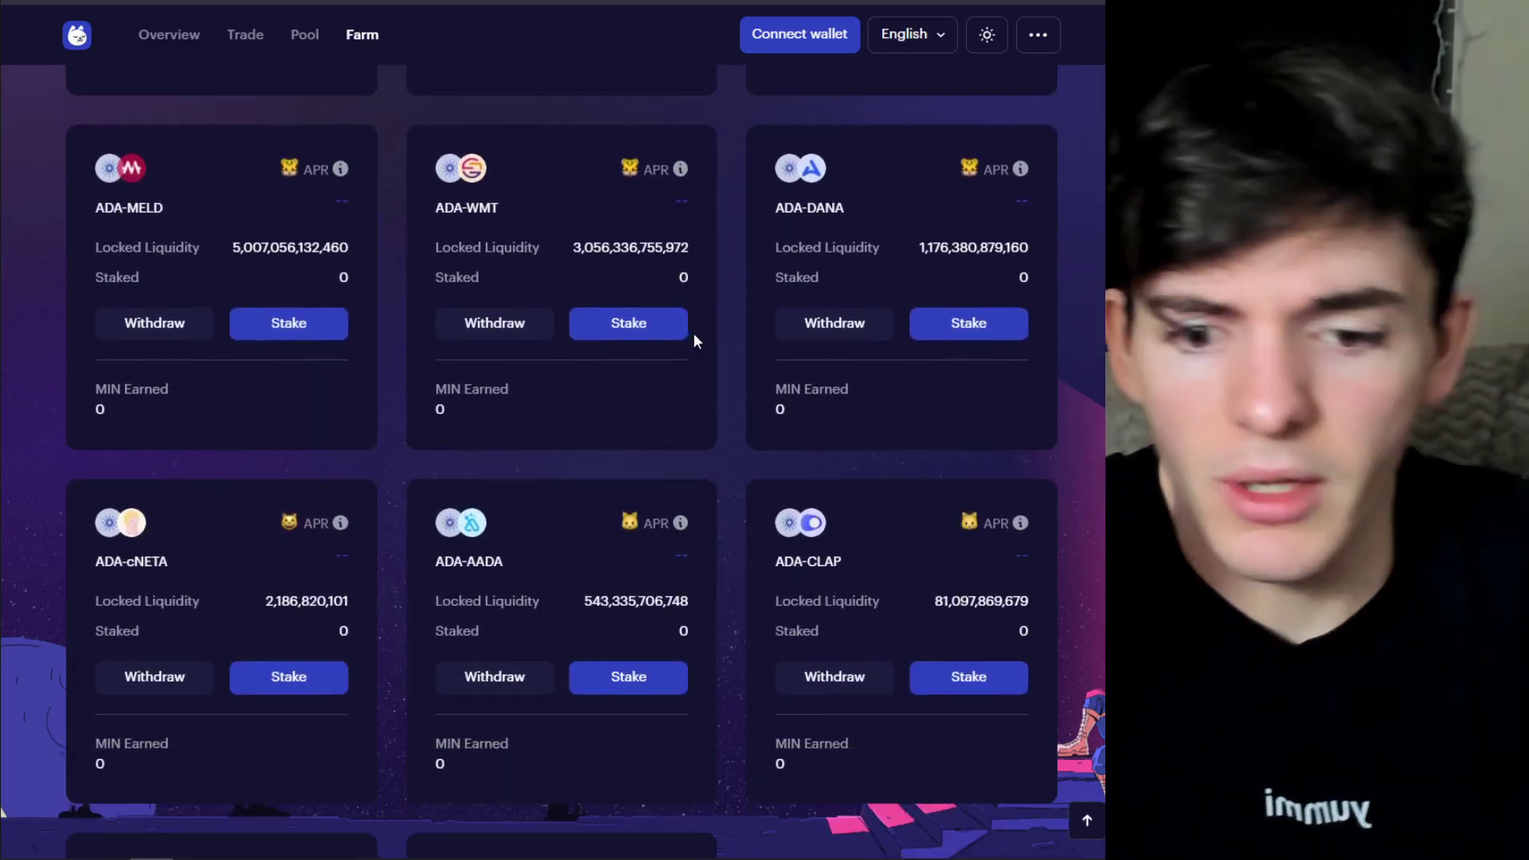
{"action": "scroll", "coordinate": [692, 333], "scroll_direction": "down", "scroll_amount": 1}
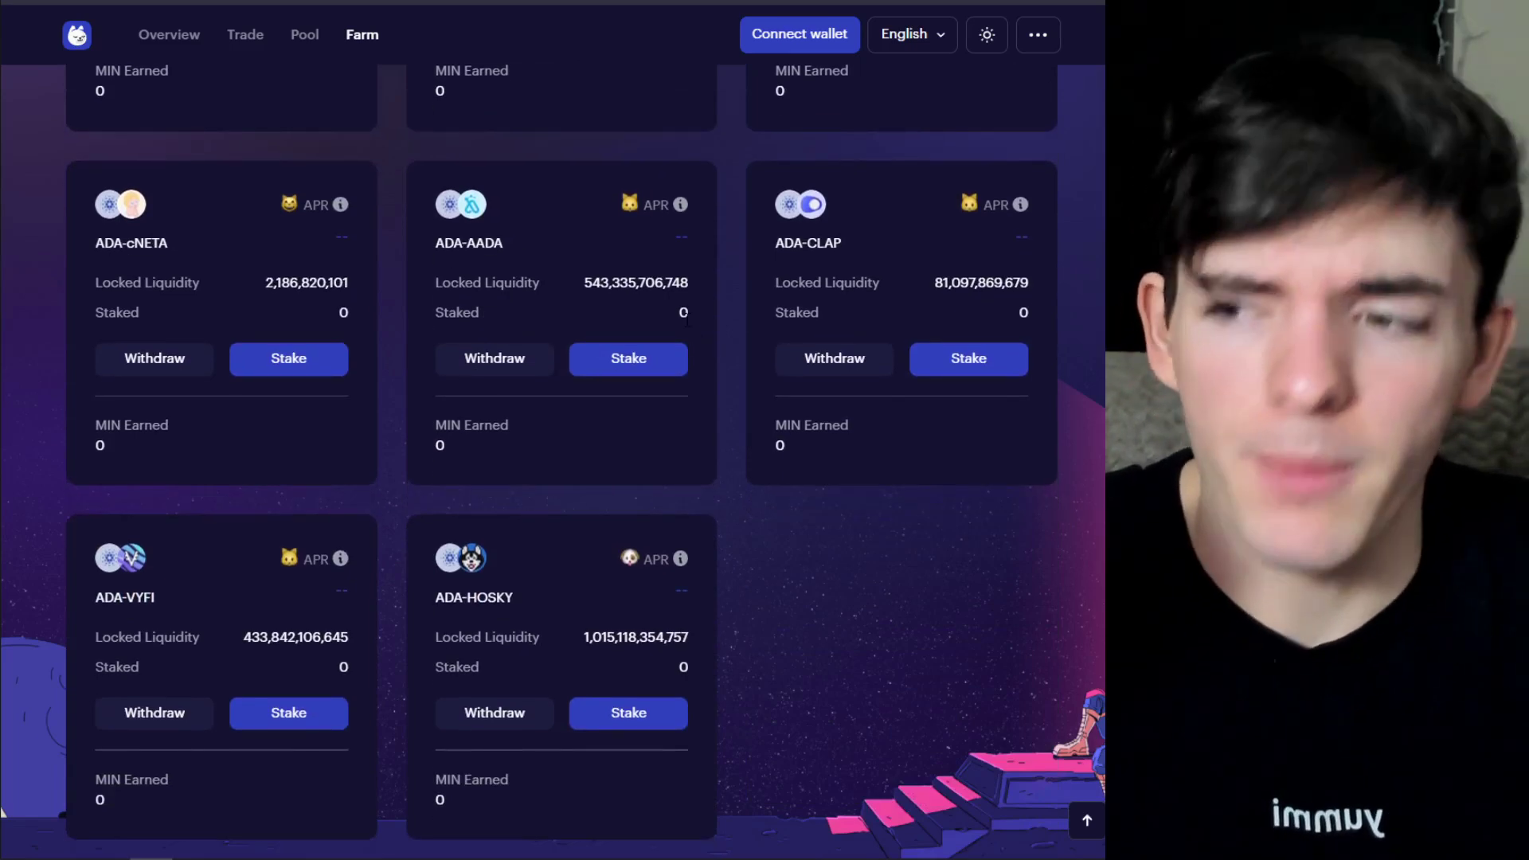
{"action": "scroll", "coordinate": [667, 316], "scroll_direction": "up", "scroll_amount": 4}
{"action": "scroll", "coordinate": [667, 316], "scroll_direction": "up", "scroll_amount": 6}
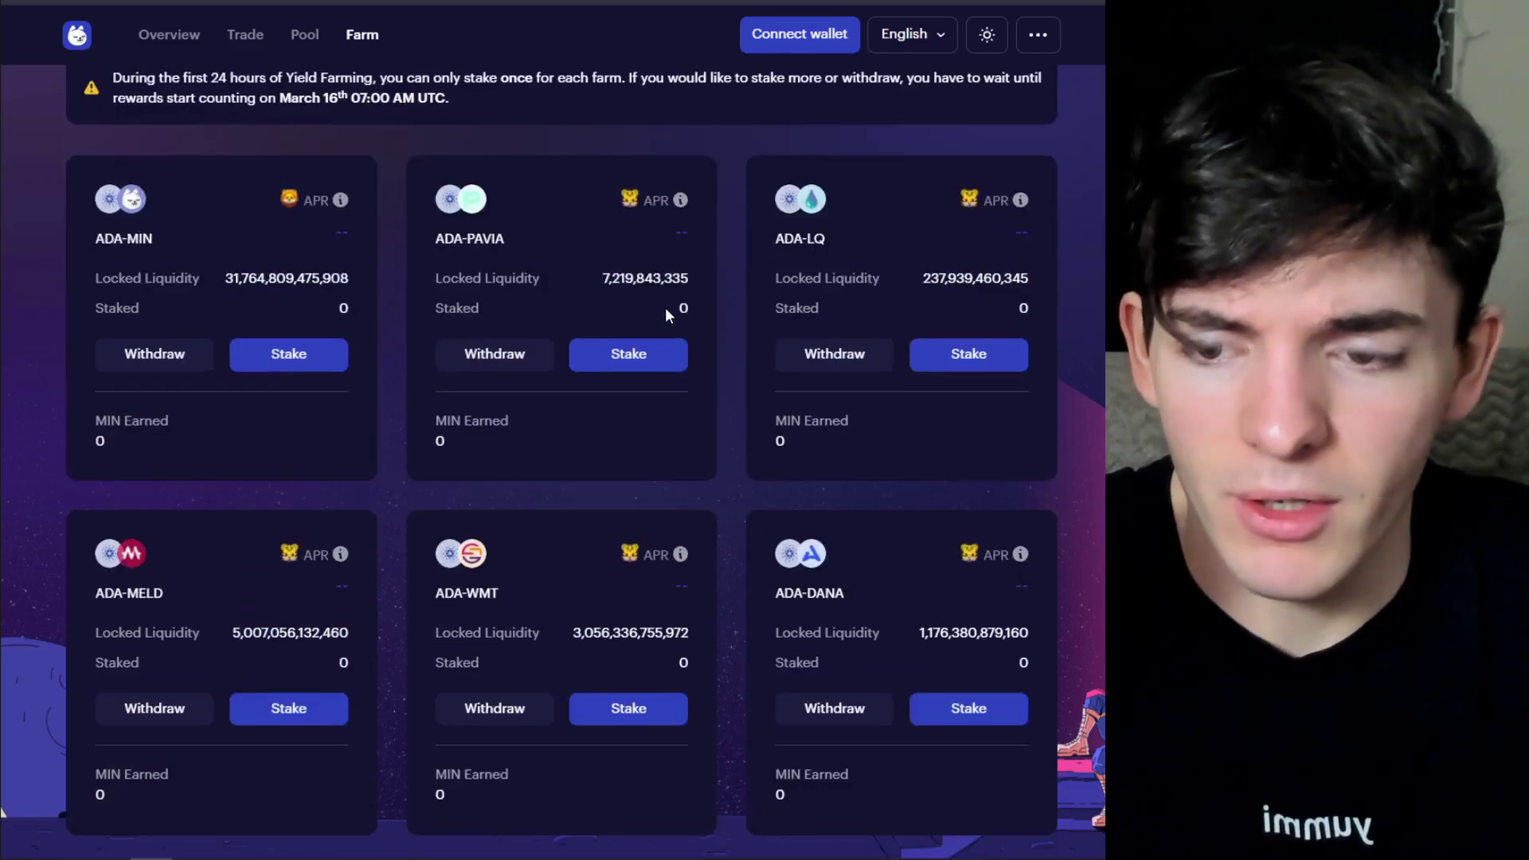
{"action": "scroll", "coordinate": [330, 215], "scroll_direction": "up", "scroll_amount": 2}
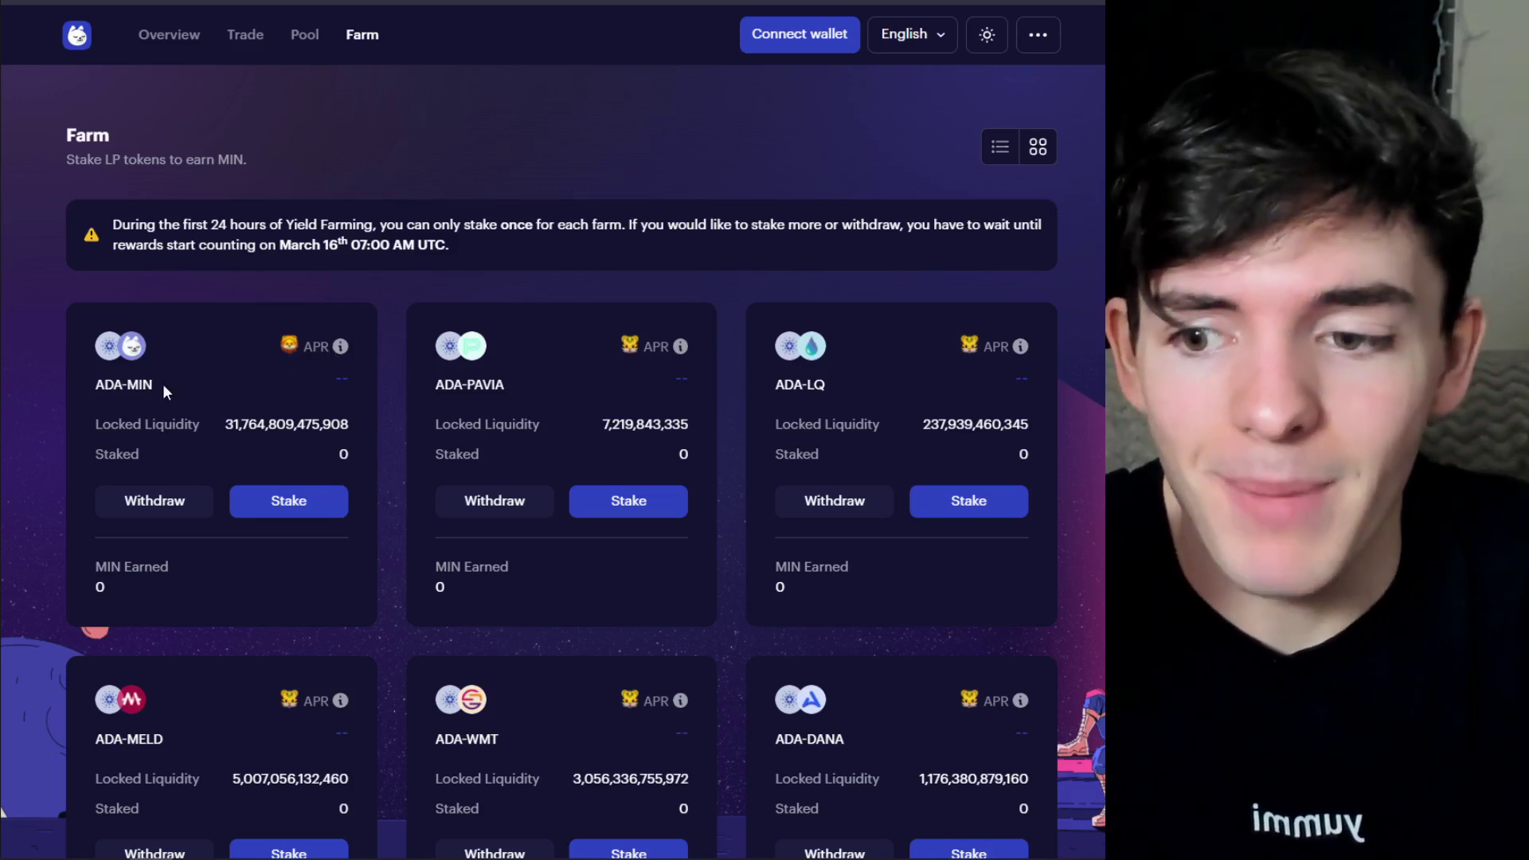
Highlight the ADA-MIN farm name on its Farm card, then deselect it
{"action": "double_click", "coordinate": [159, 384]}
{"action": "left_click", "coordinate": [275, 380]}
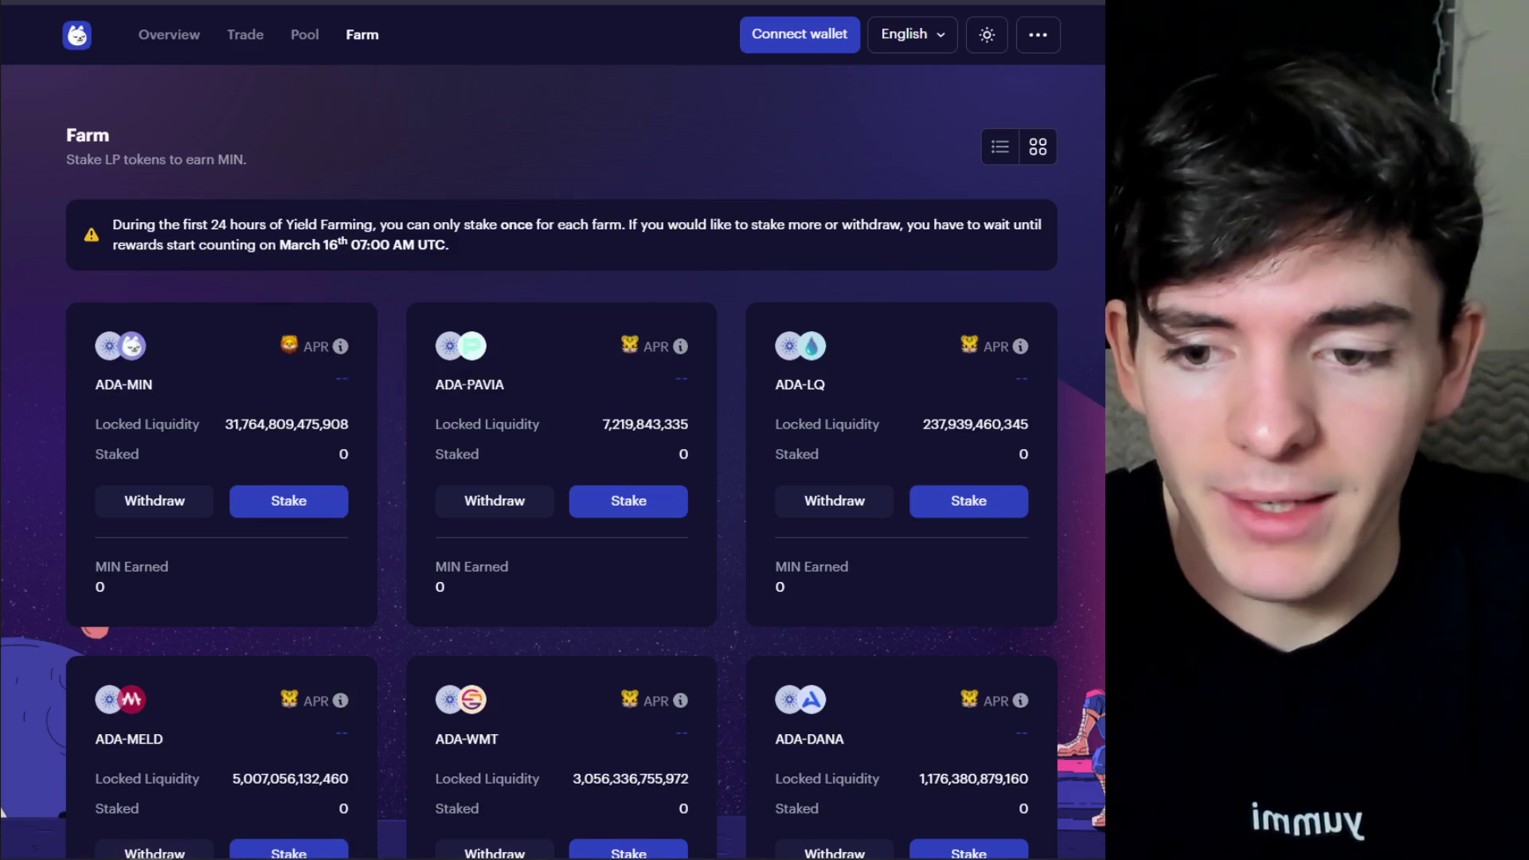
{"action": "scroll", "coordinate": [586, 327], "scroll_direction": "down", "scroll_amount": 1}
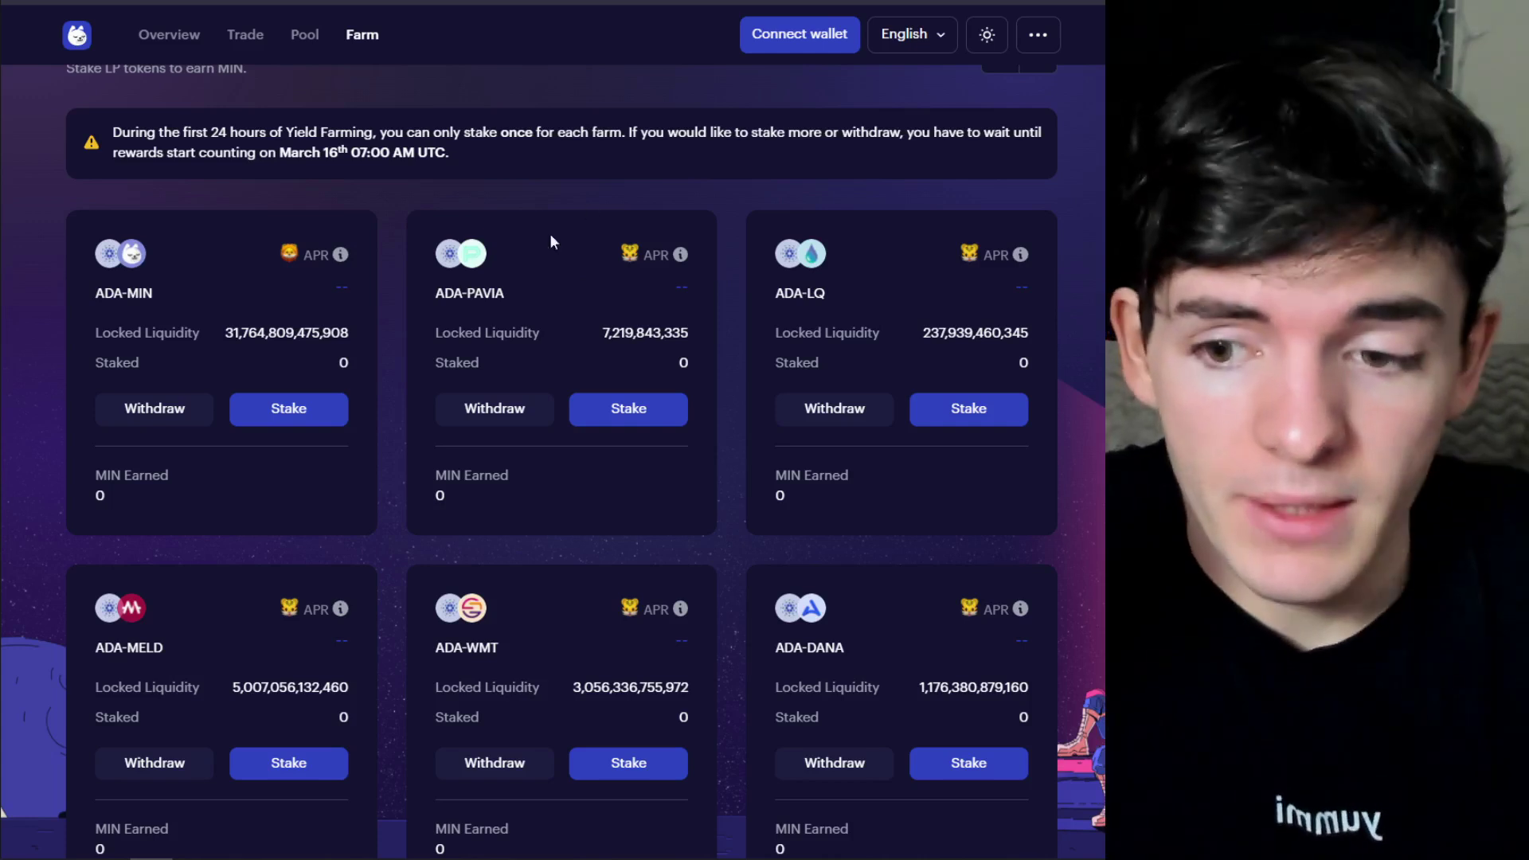
{"action": "scroll", "coordinate": [431, 327], "scroll_direction": "up", "scroll_amount": 1}
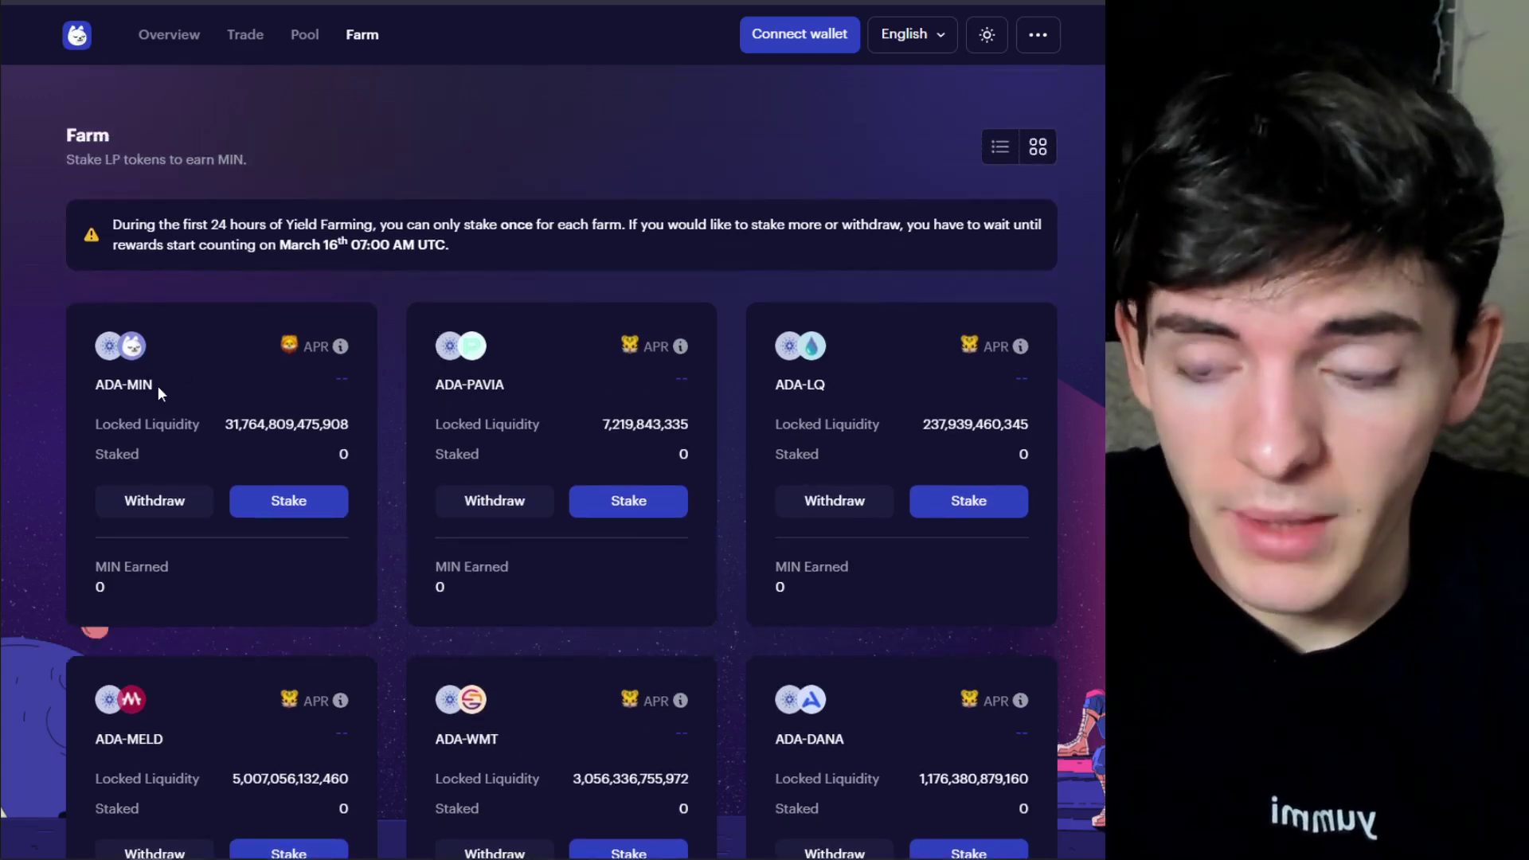
{"action": "left_click_drag", "start_coordinate": [155, 385], "coordinate": [94, 386]}
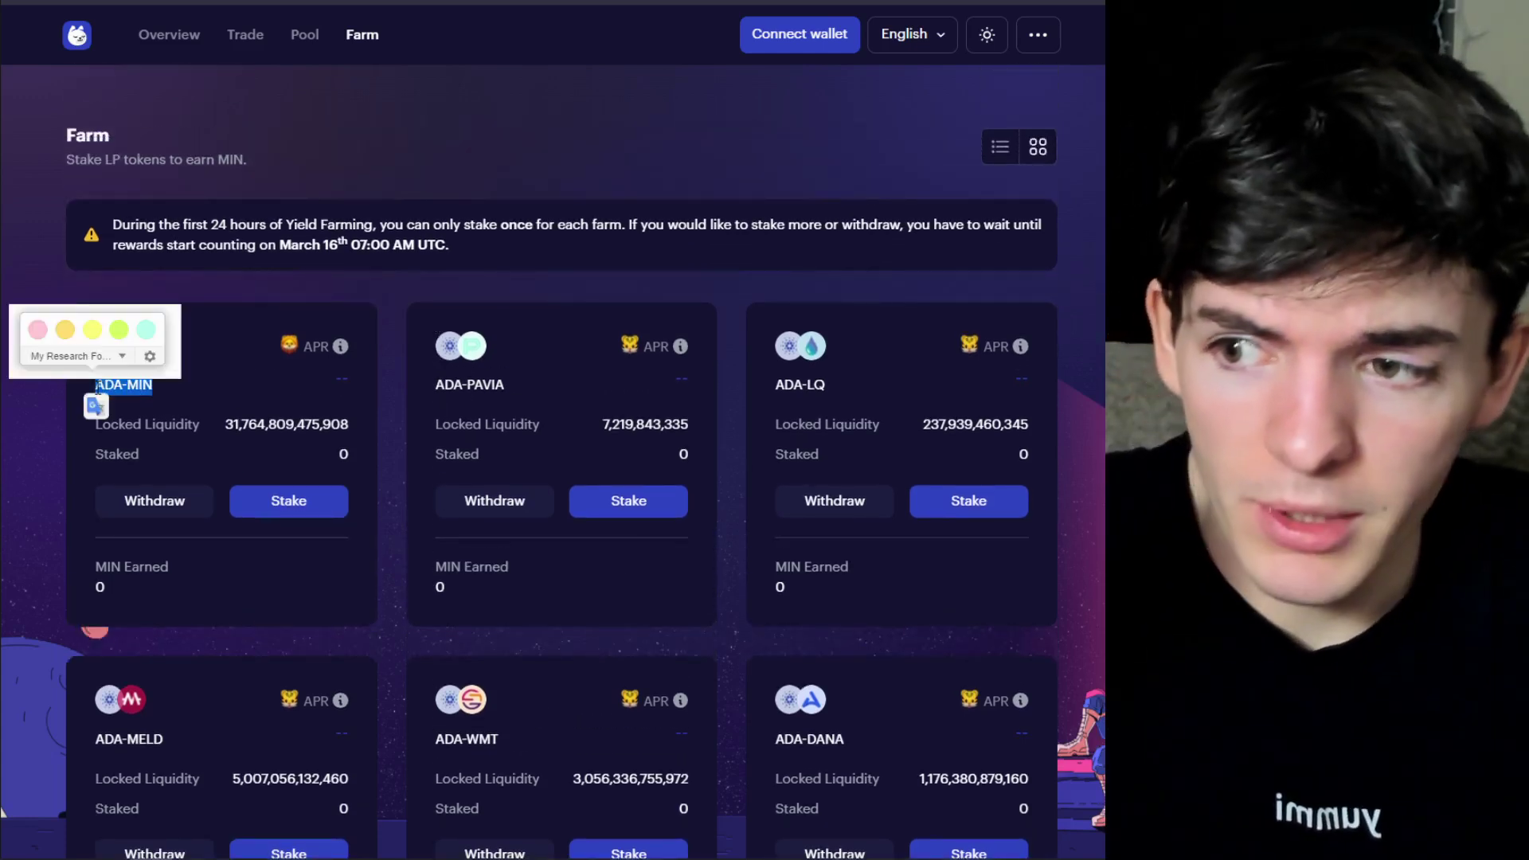
{"action": "left_click", "coordinate": [261, 391]}
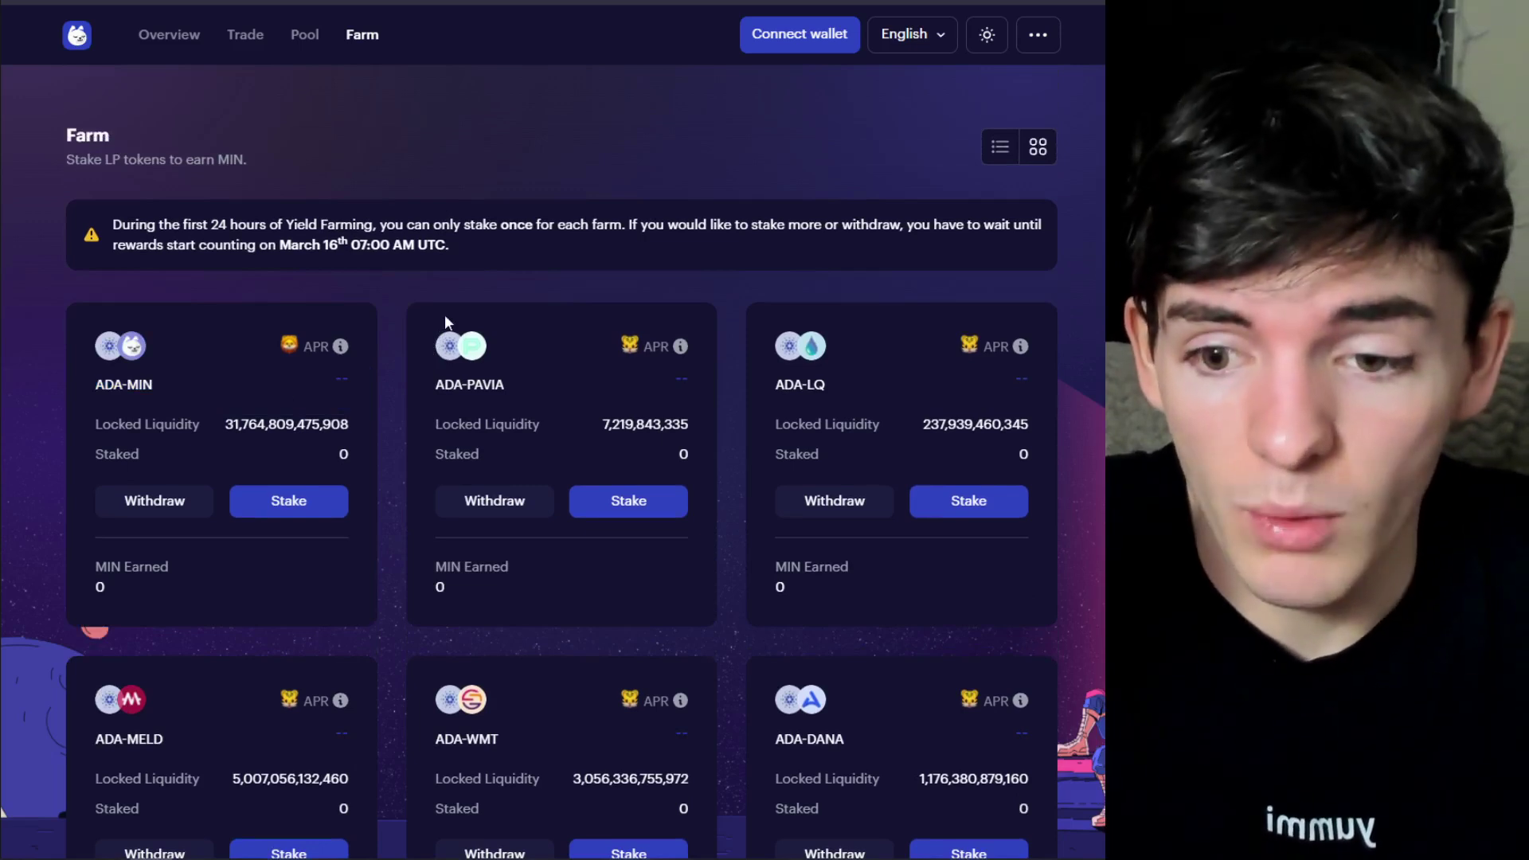
Go to Overview and scroll down to the Top Pools table led by ADA - MIN
{"action": "left_click", "coordinate": [169, 35]}
{"action": "scroll", "coordinate": [375, 266], "scroll_direction": "down", "scroll_amount": 4}
{"action": "scroll", "coordinate": [363, 280], "scroll_direction": "down", "scroll_amount": 2}
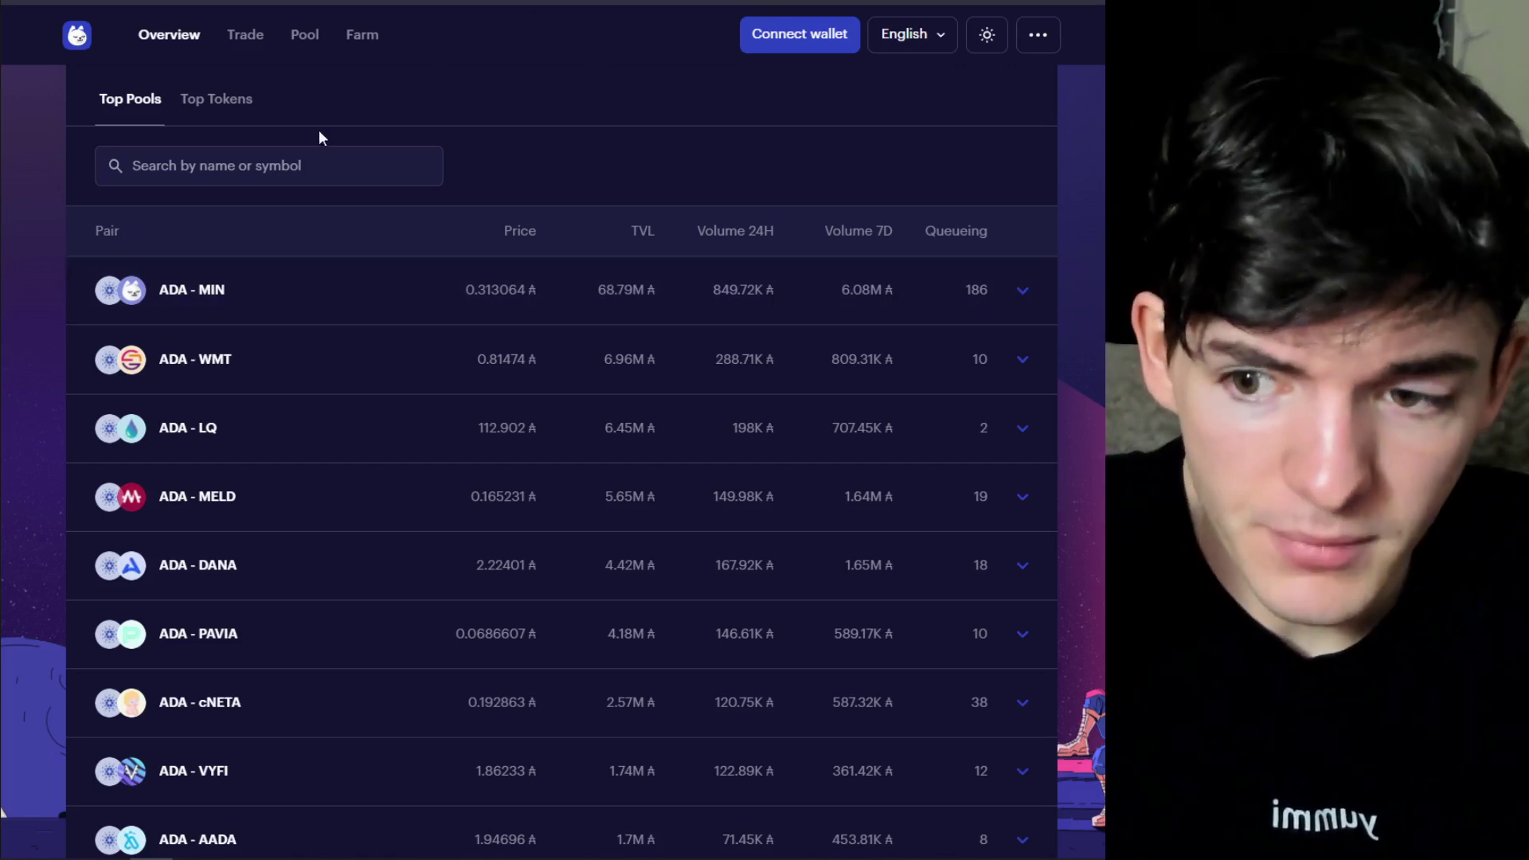
Open Your Liquidity from the Overview page and bring up the Connect wallet list
{"action": "scroll", "coordinate": [320, 137], "scroll_direction": "up", "scroll_amount": 4}
{"action": "left_click", "coordinate": [362, 34]}
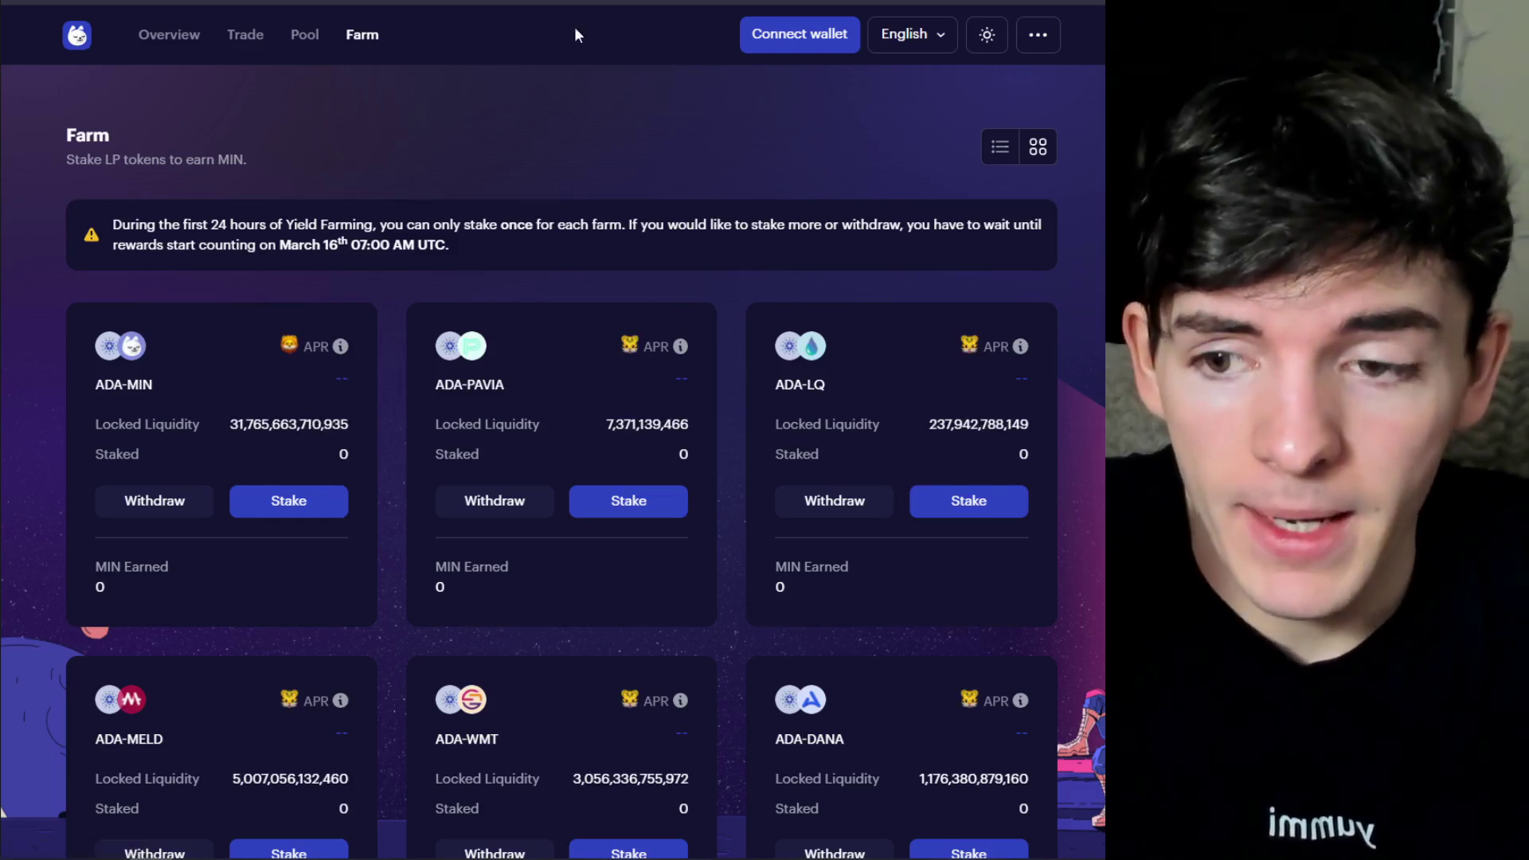
{"action": "left_click", "coordinate": [176, 40]}
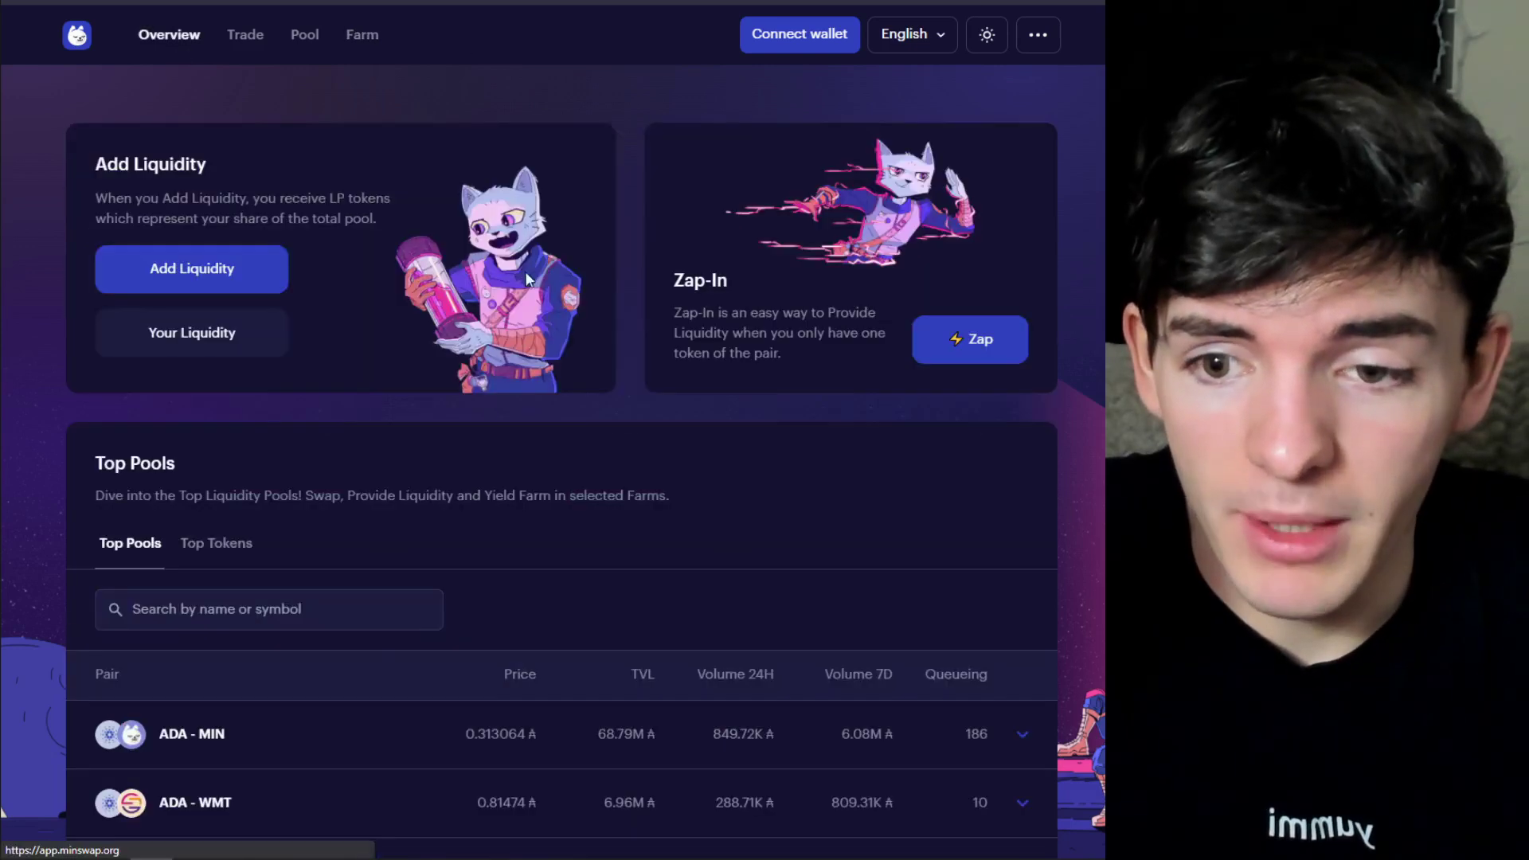
{"action": "left_click", "coordinate": [189, 335]}
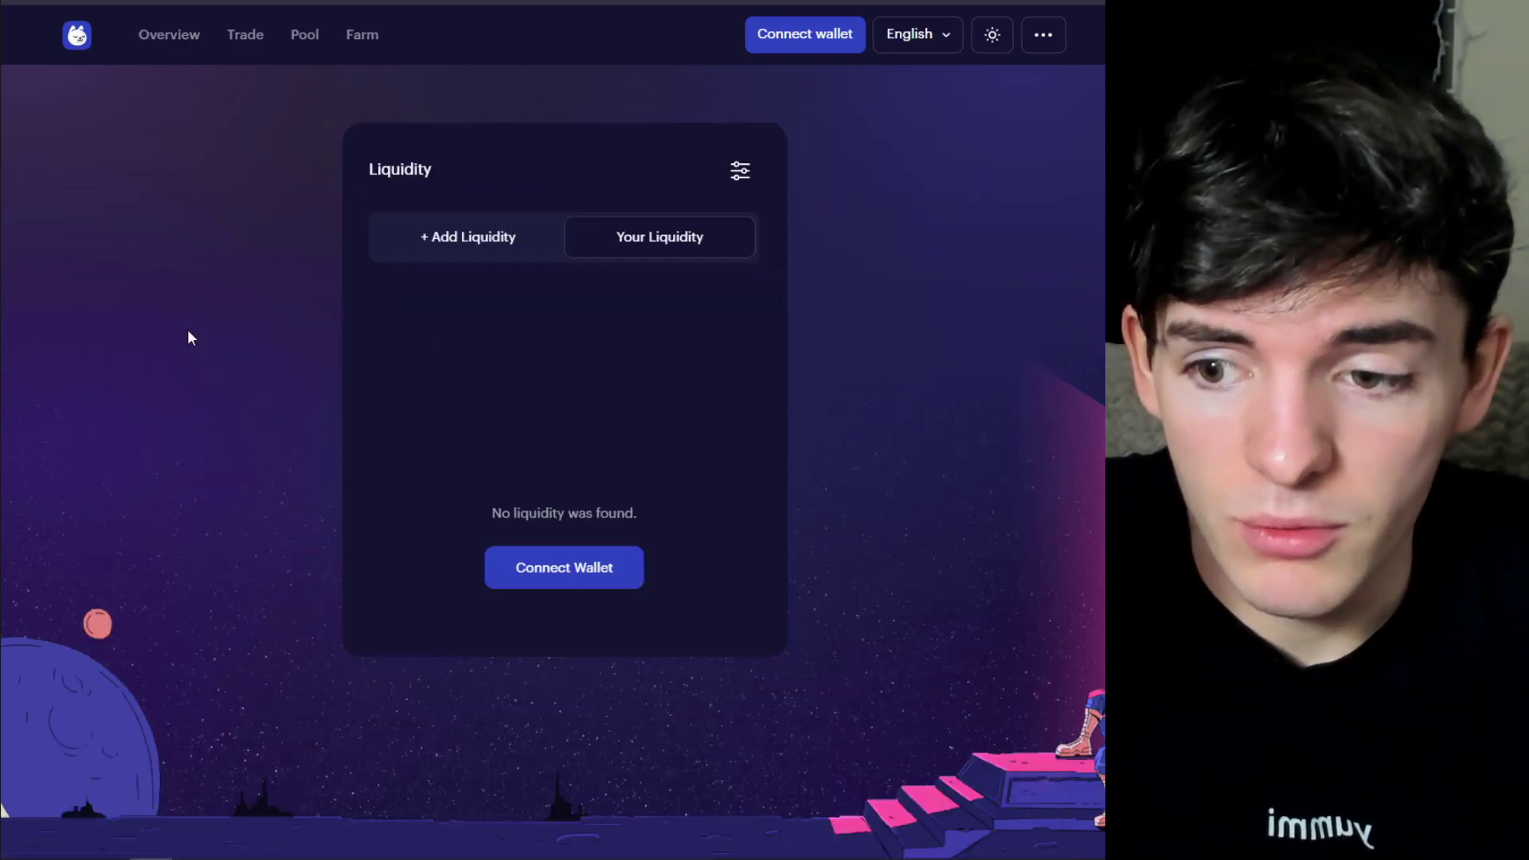
{"action": "left_click", "coordinate": [563, 572]}
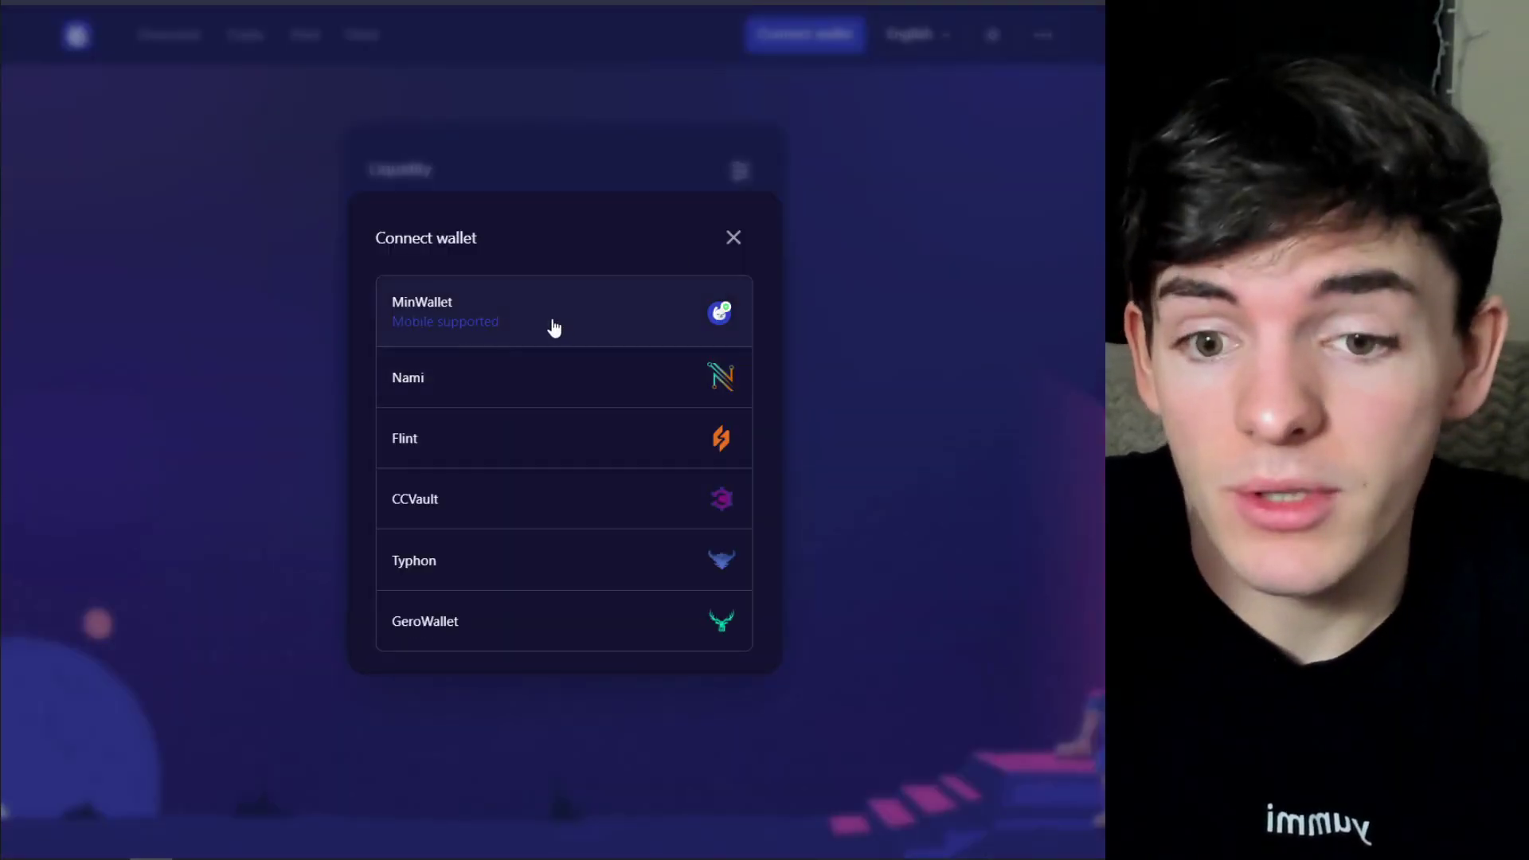
Connect Nami, let the 3,078,281,479 ADA-MIN LP balance load, then return to Farm
{"action": "left_click", "coordinate": [472, 390]}
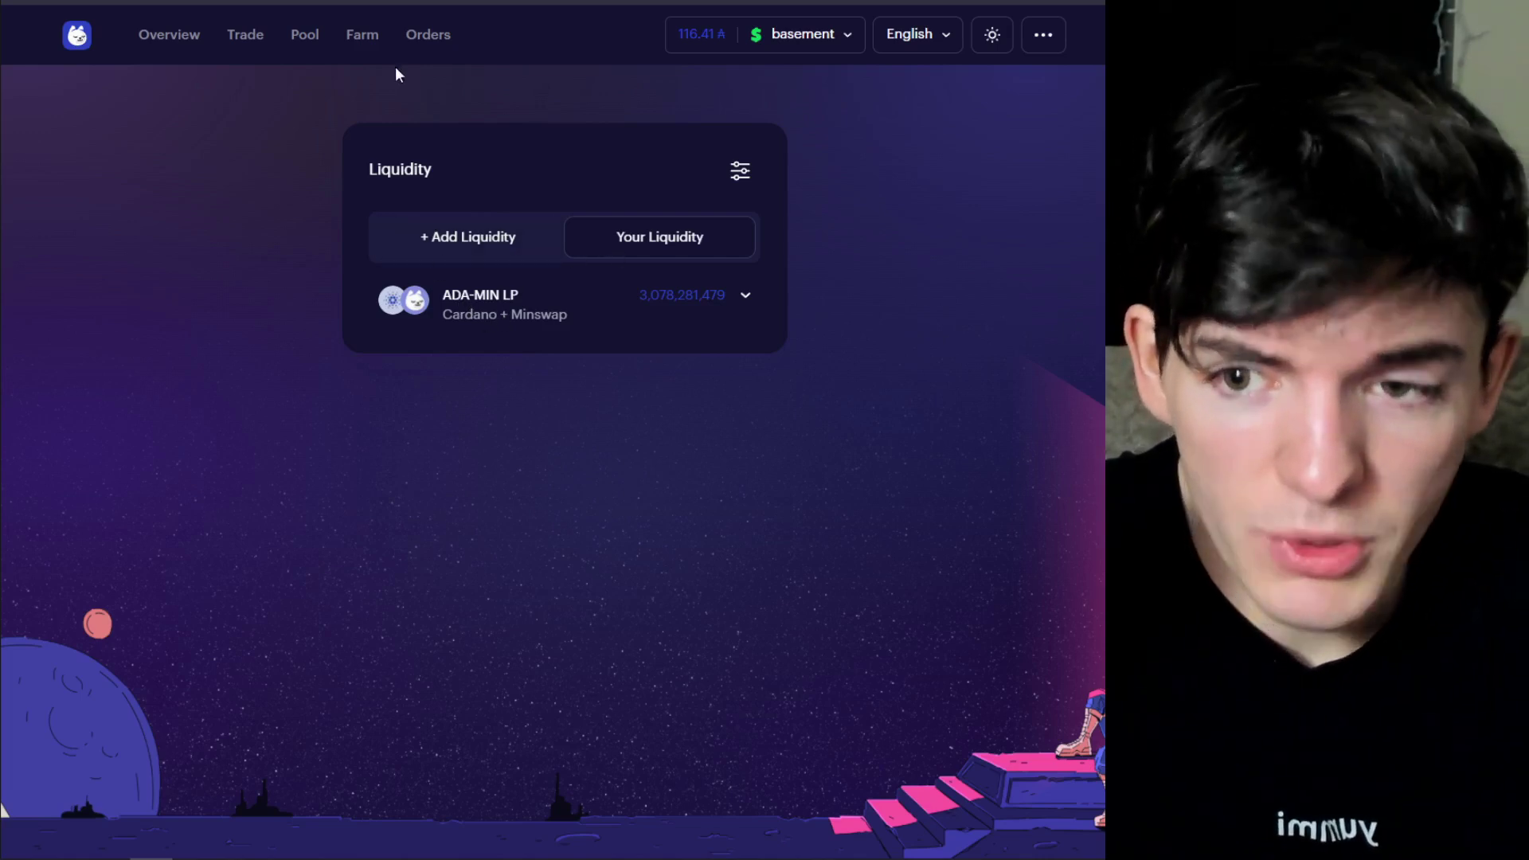
{"action": "left_click", "coordinate": [360, 51]}
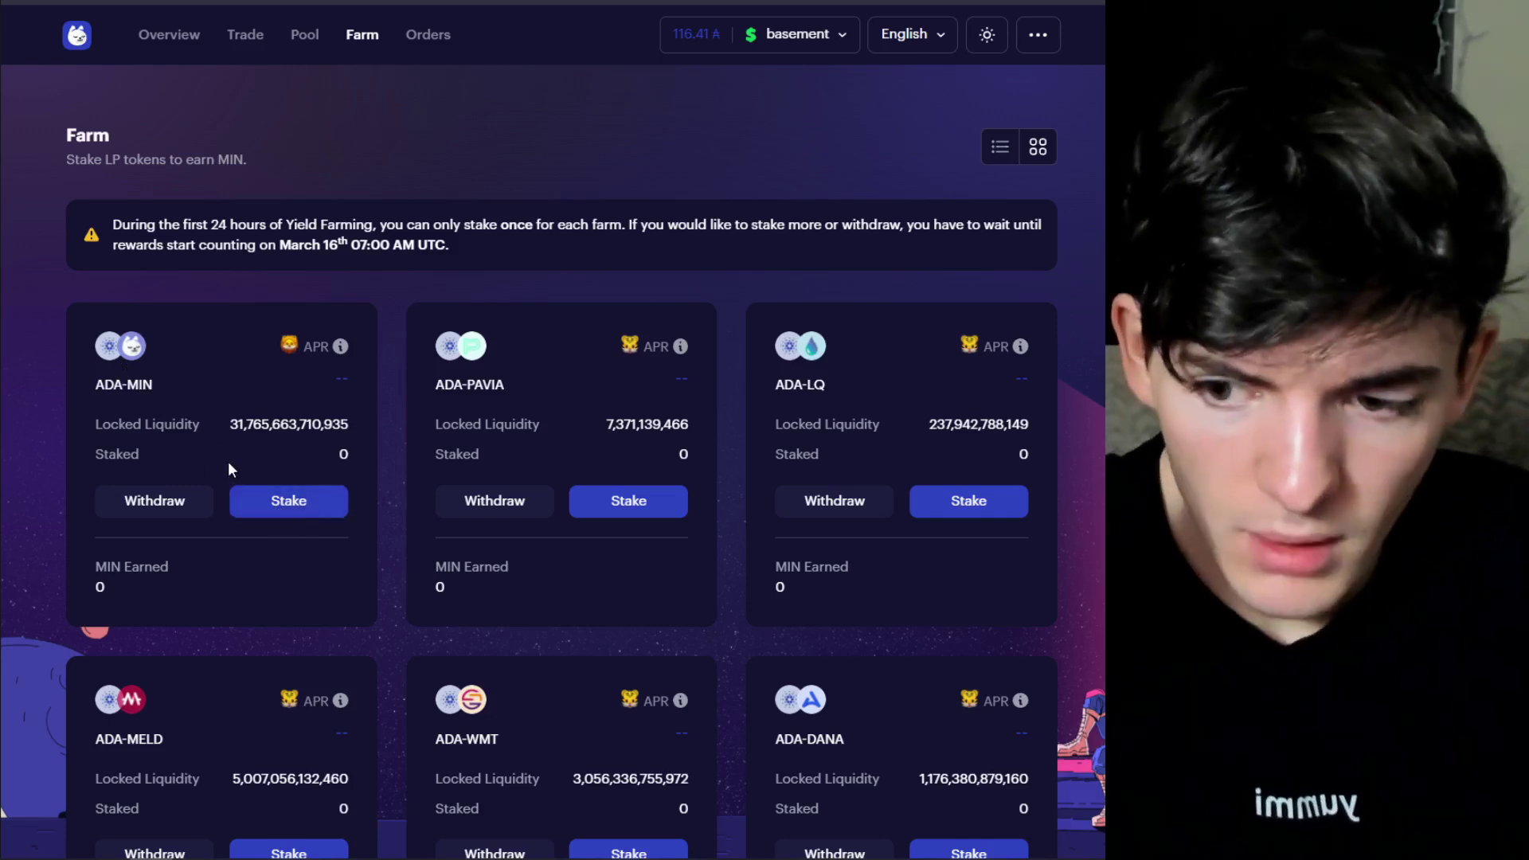
Stake 100% of the 3,078,281,479 ADA-MIN LP tokens in the ADA-MIN farm
{"action": "left_click", "coordinate": [252, 514]}
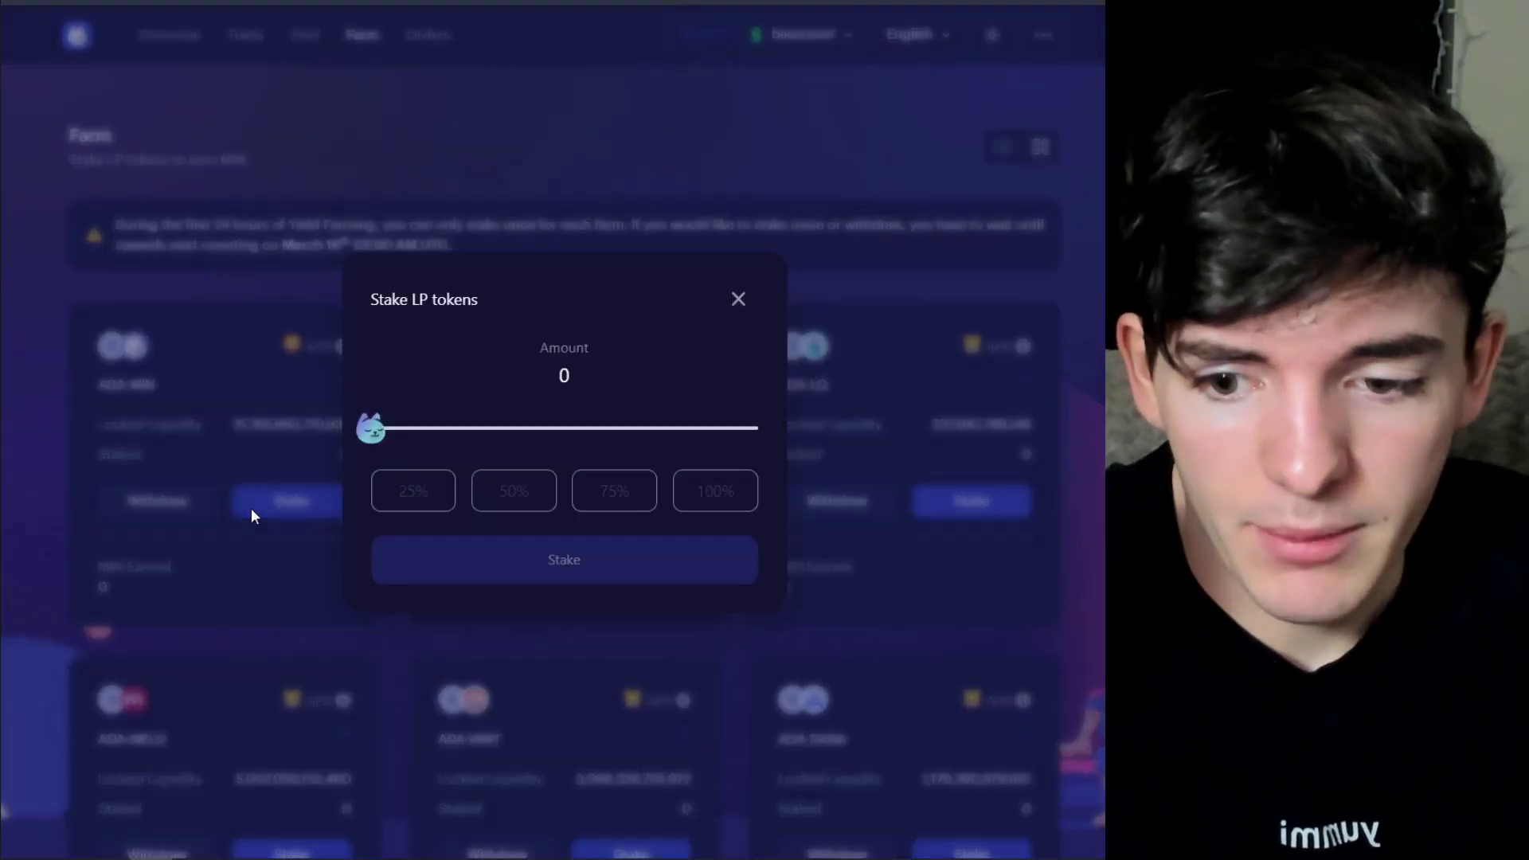
{"action": "left_click", "coordinate": [709, 493]}
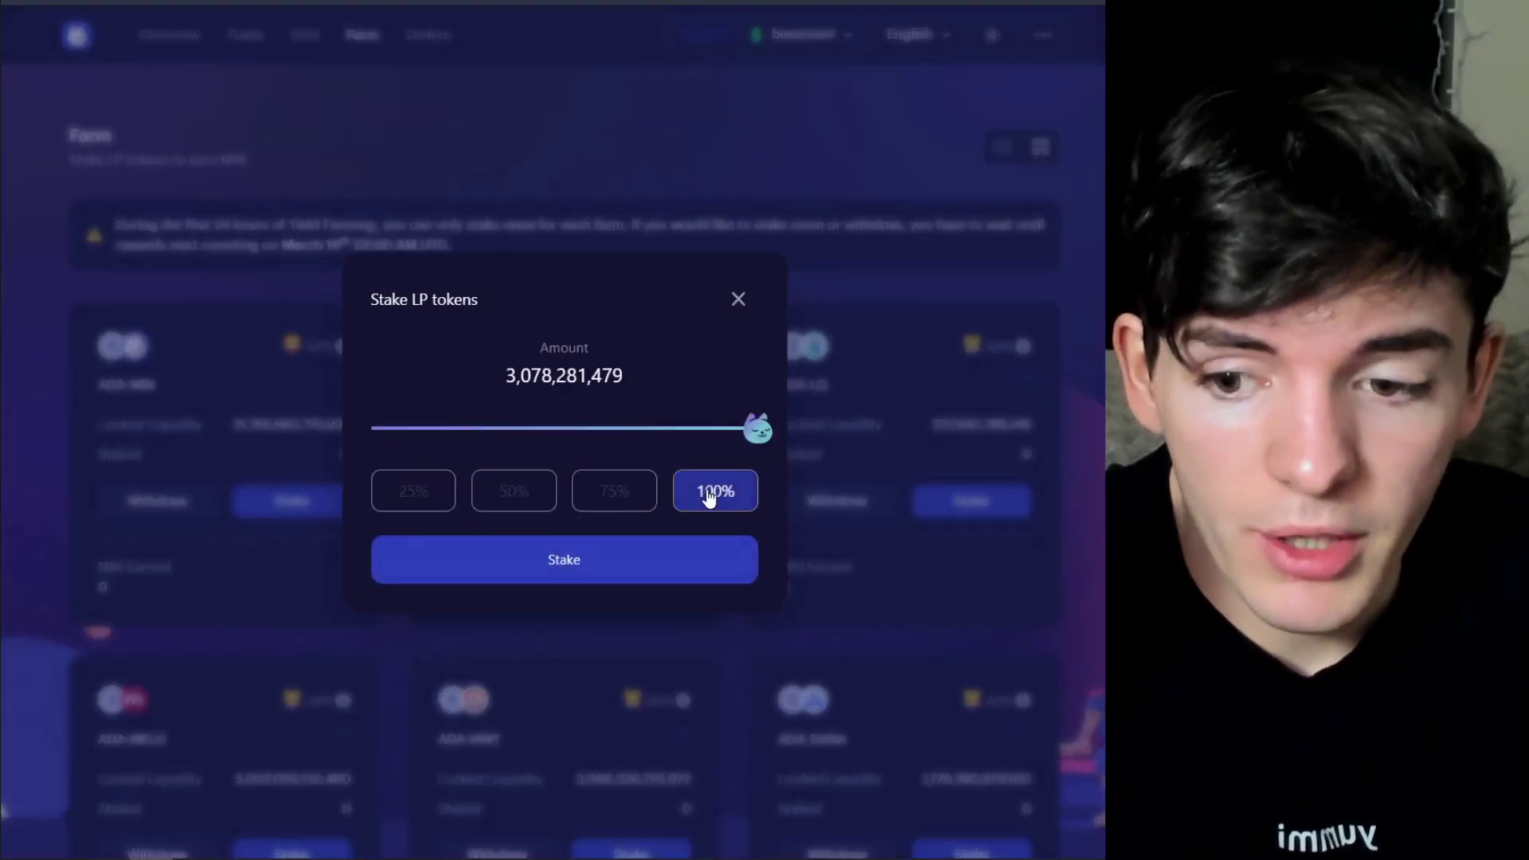
{"action": "left_click", "coordinate": [583, 549]}
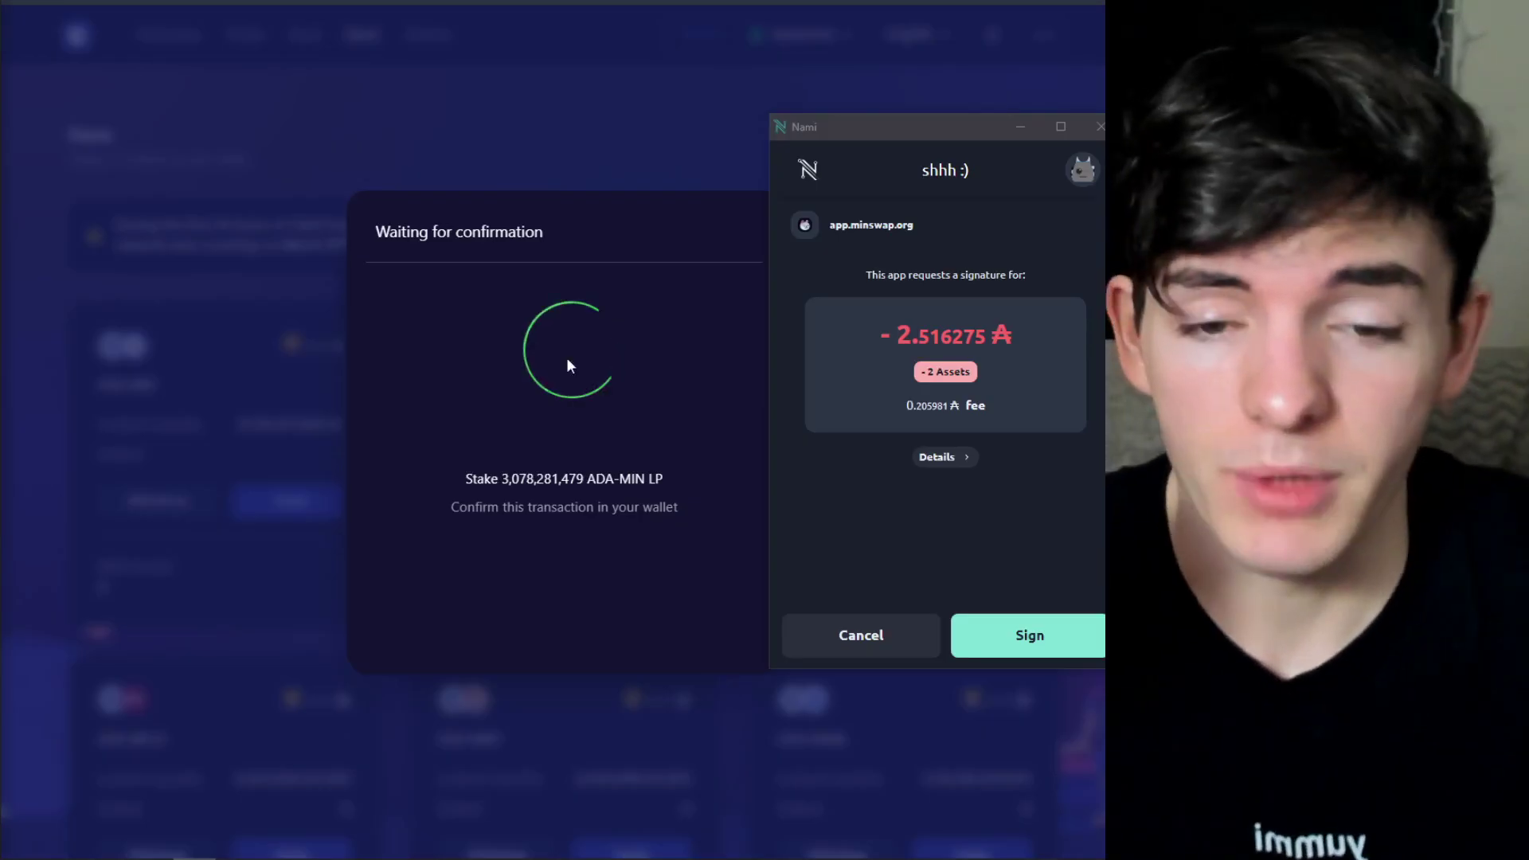
Inspect the Nami signing request's details and assets, minimize it, and view the wallet history
{"action": "left_click_drag", "start_coordinate": [834, 126], "coordinate": [689, 137]}
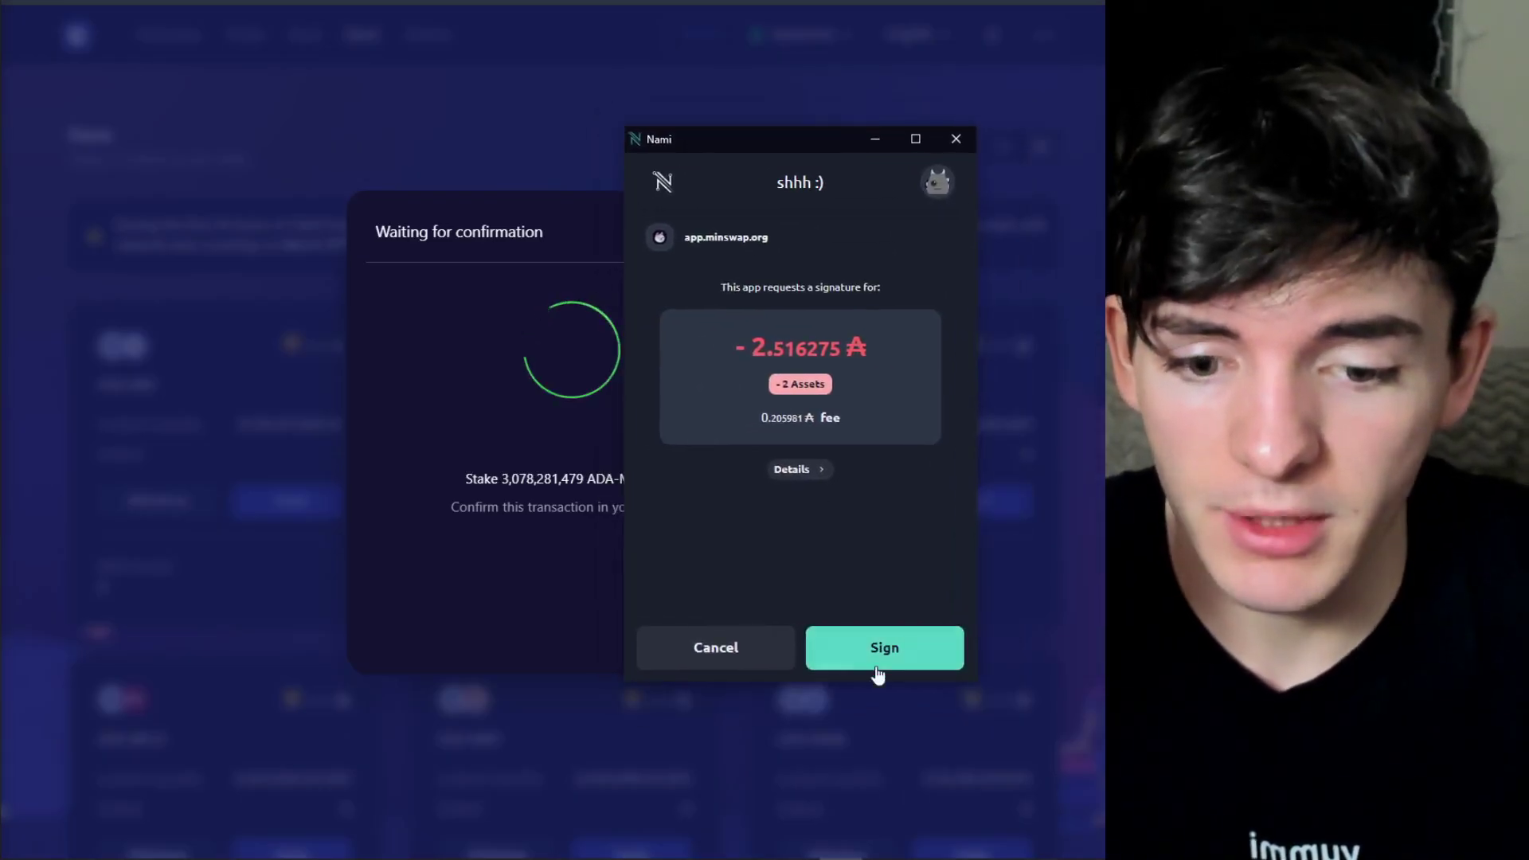
{"action": "left_click", "coordinate": [804, 476]}
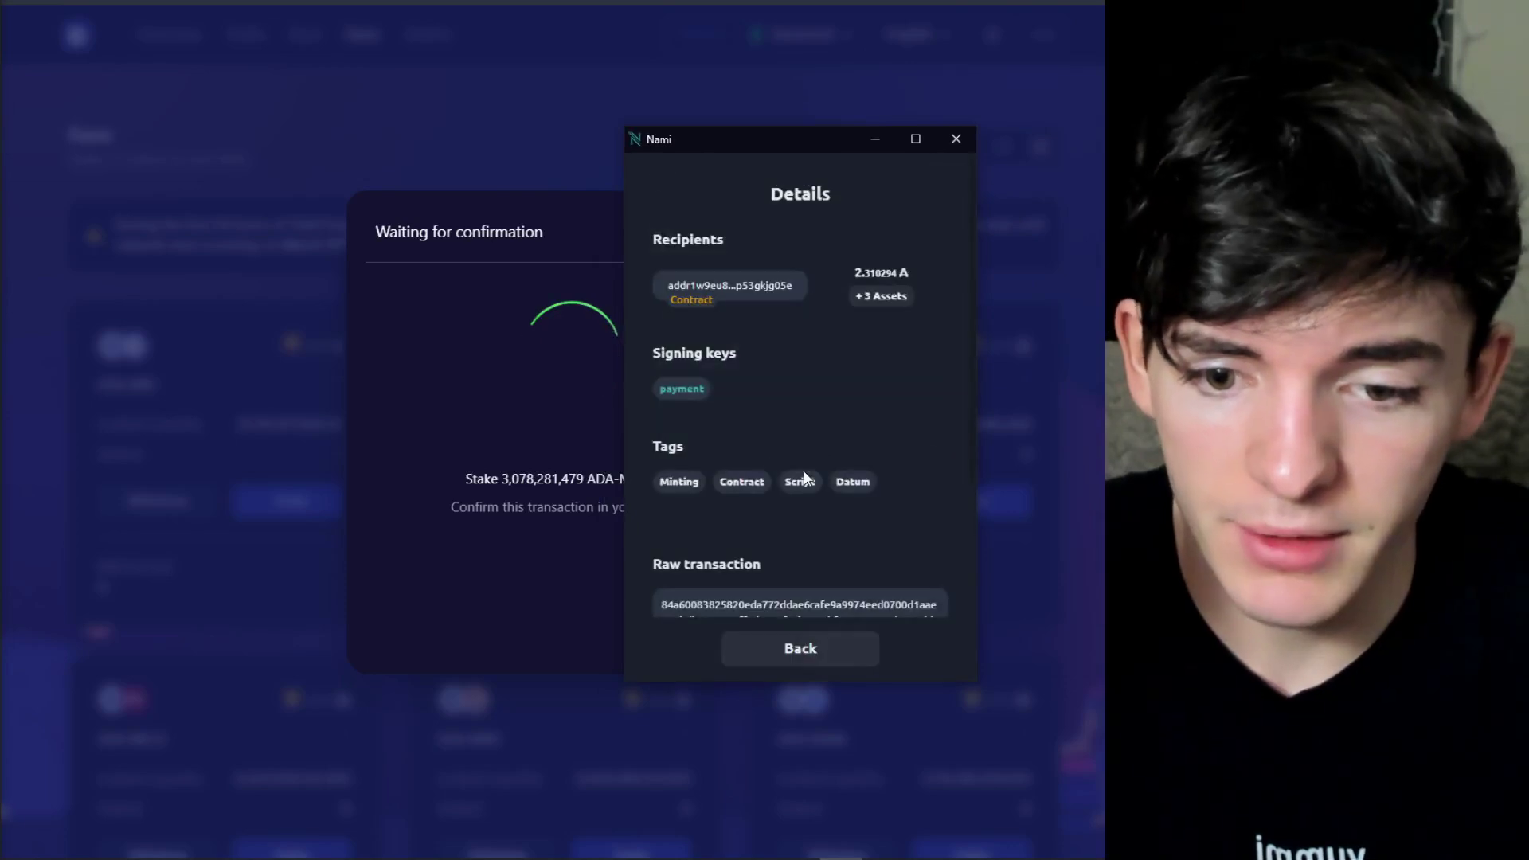
{"action": "left_click", "coordinate": [880, 296]}
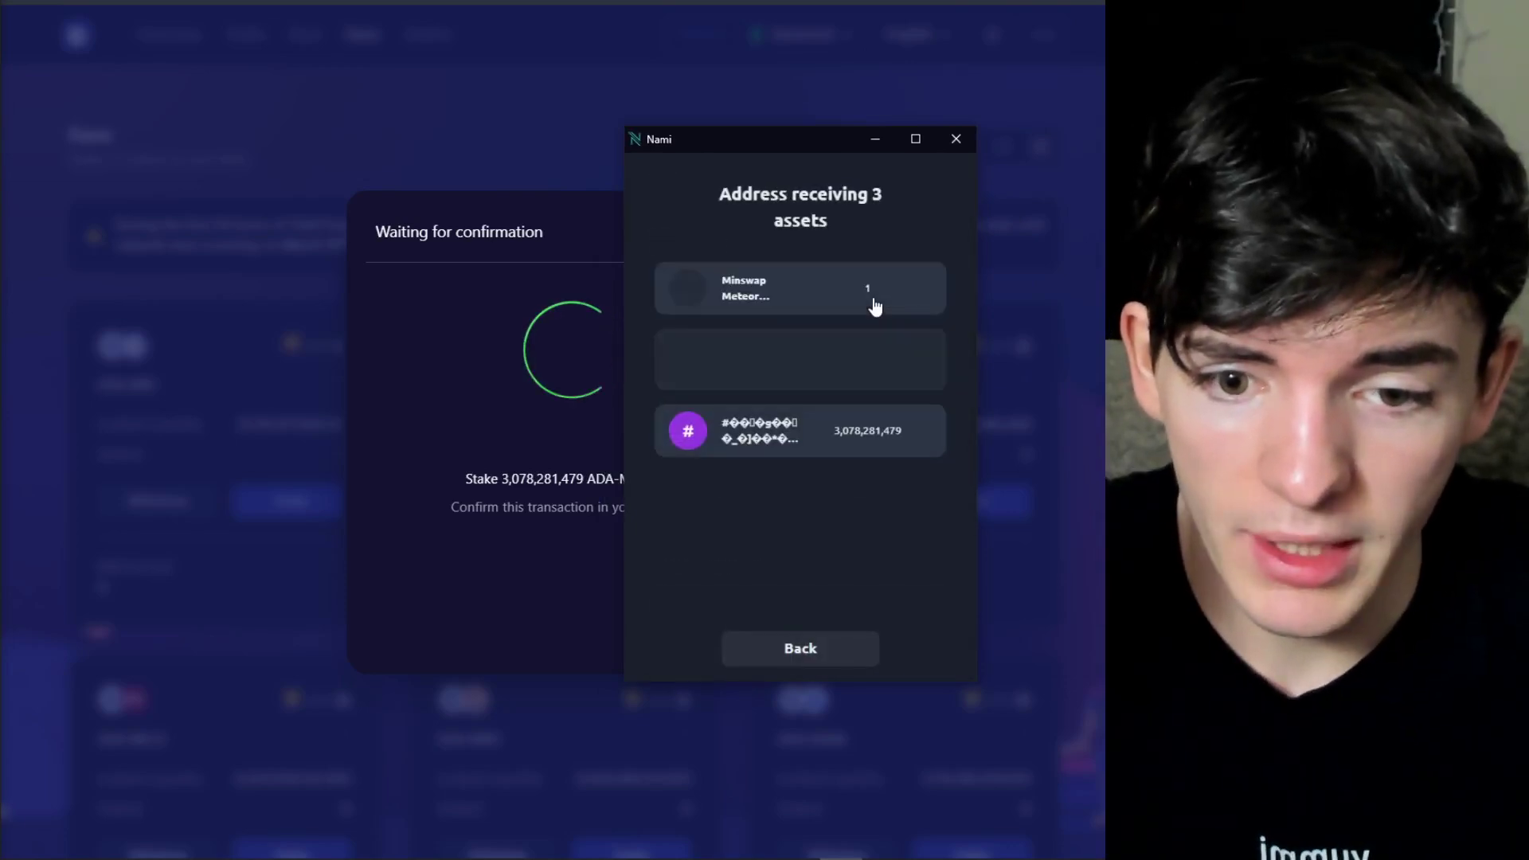
{"action": "left_click", "coordinate": [802, 667]}
{"action": "left_click", "coordinate": [876, 140]}
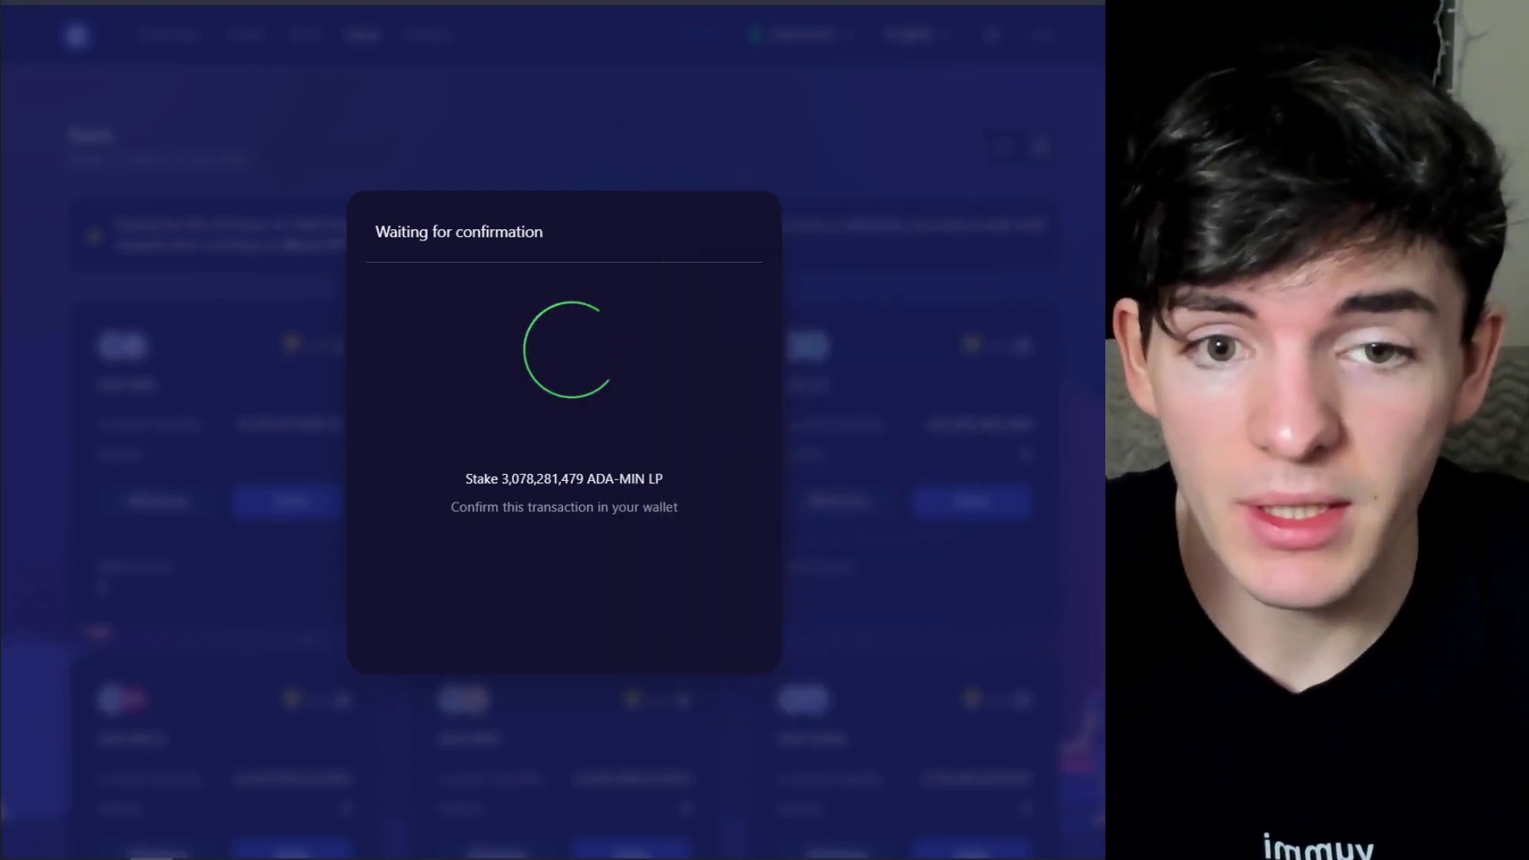
{"action": "left_click", "coordinate": [827, 202]}
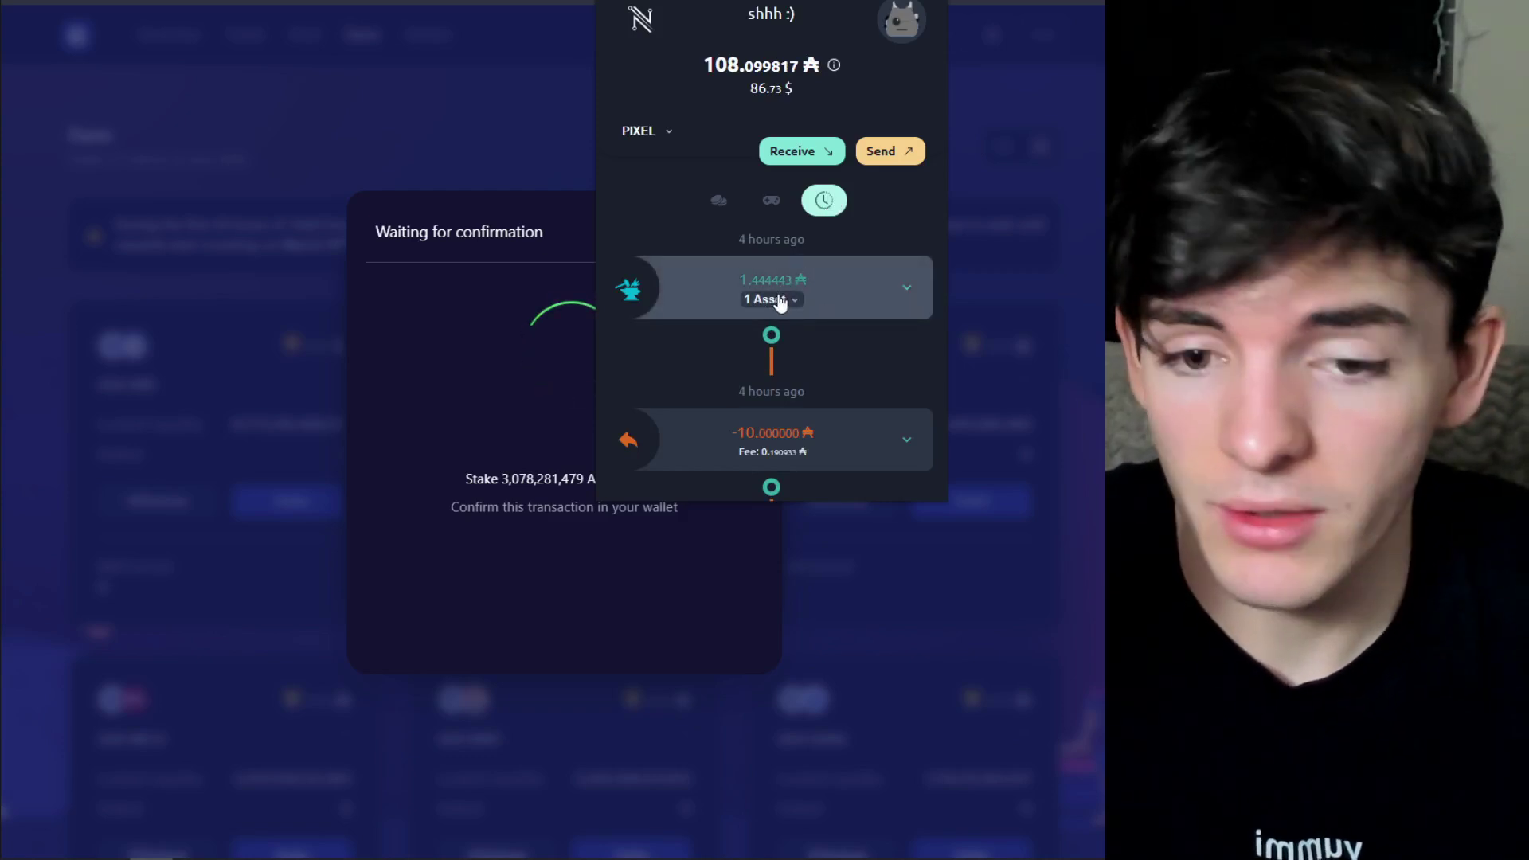
Show the Minswap Meteor Liquidity Bootstrapping Event NFT from Nami's collectibles
{"action": "left_click", "coordinate": [771, 201]}
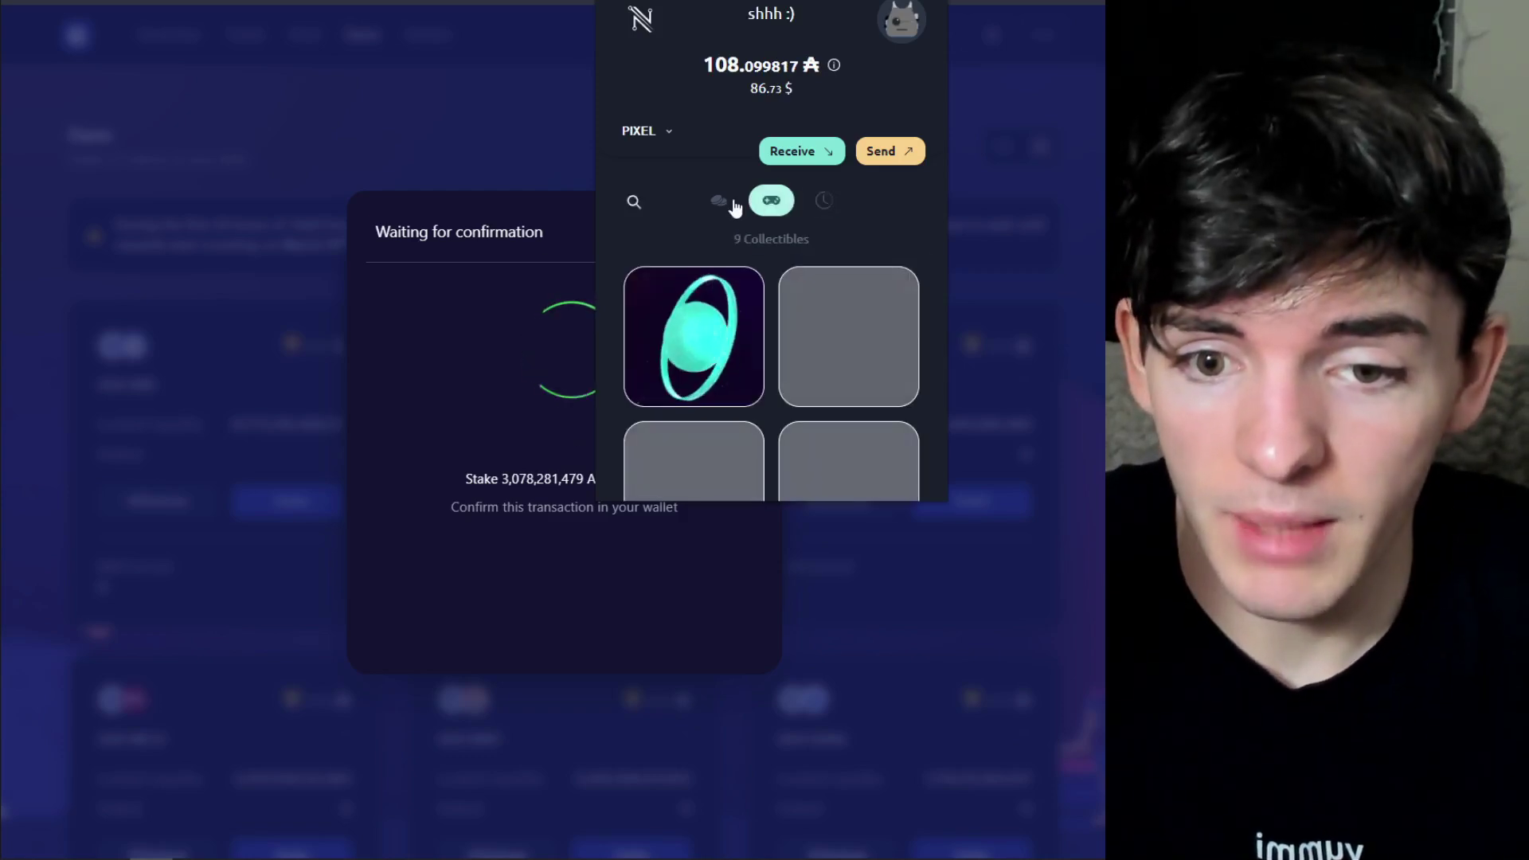
{"action": "left_click", "coordinate": [687, 335]}
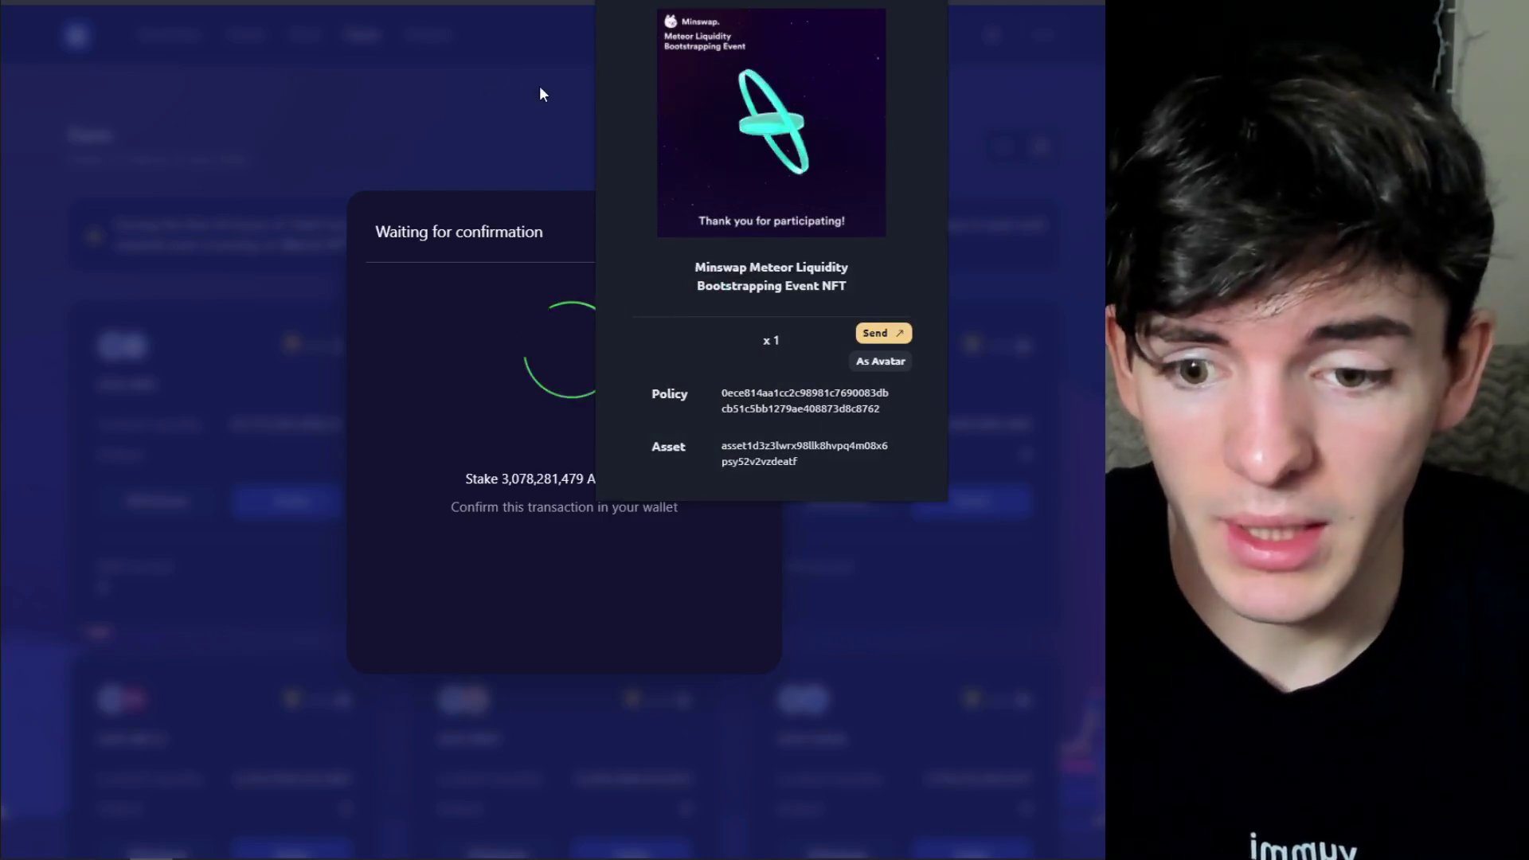
Reopen Nami's signing window and sign the ADA-MIN LP stake with the wallet password
{"action": "left_click", "coordinate": [538, 84]}
{"action": "left_click", "coordinate": [840, 843]}
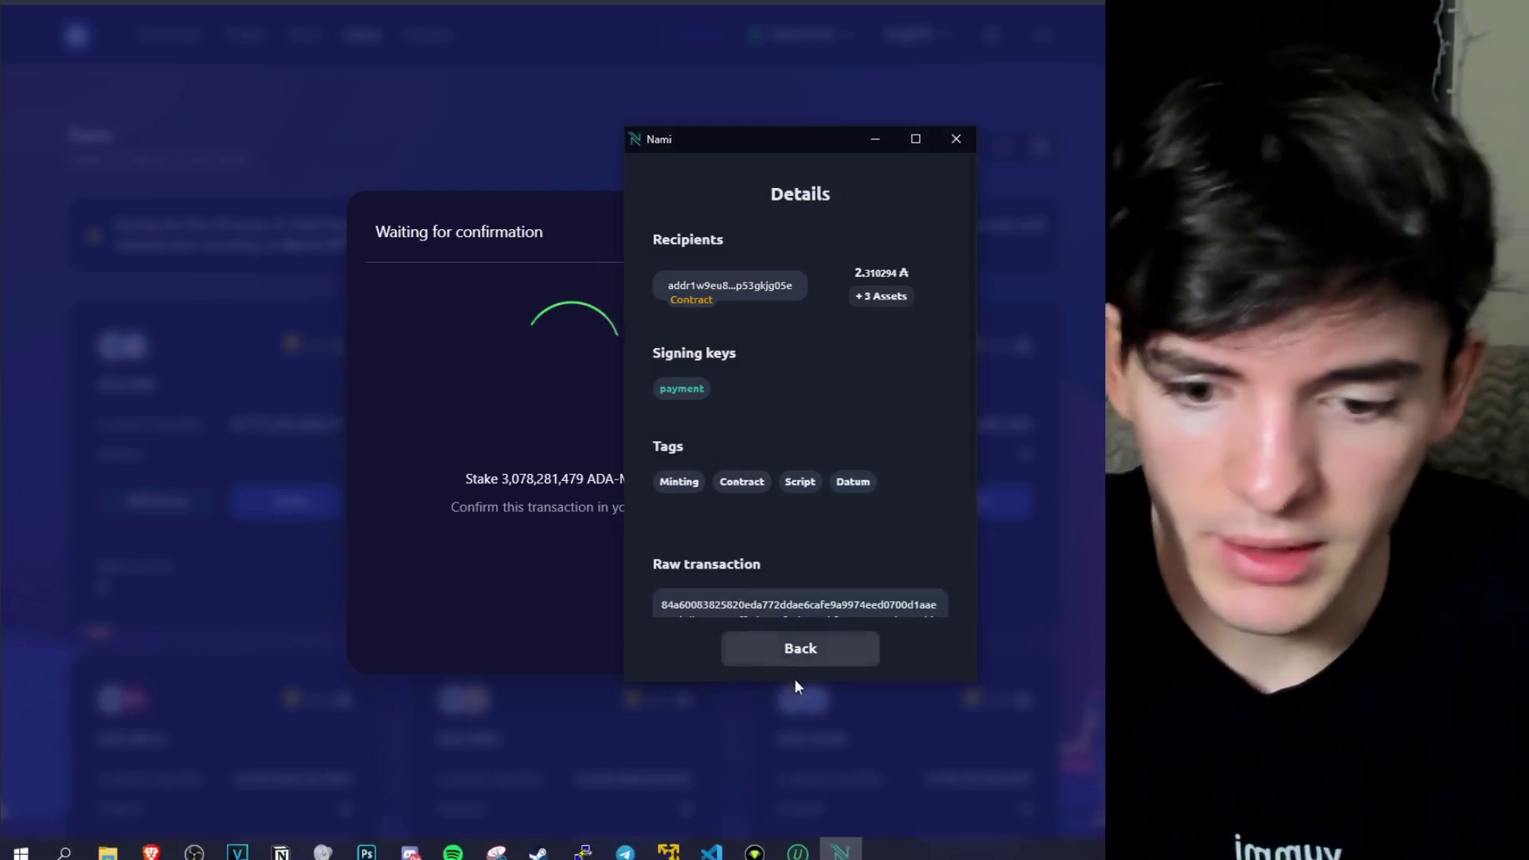
{"action": "left_click", "coordinate": [789, 655]}
{"action": "left_click", "coordinate": [900, 648]}
{"action": "type", "text": "****"}
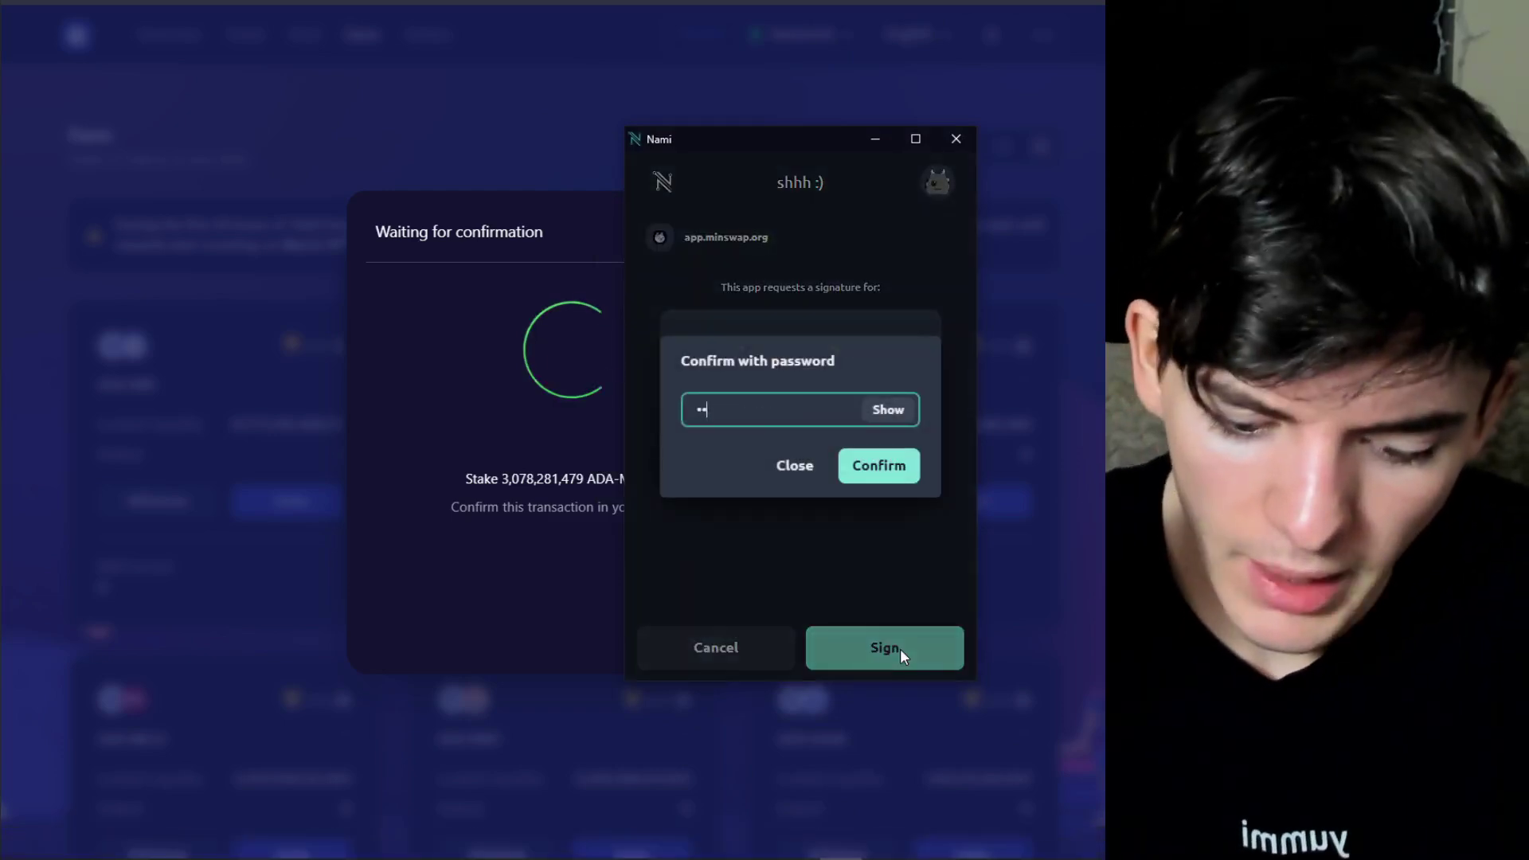
{"action": "key", "text": "BackSpace"}
{"action": "key", "text": "BackSpace"}
{"action": "key", "text": "BackSpace"}
{"action": "key", "text": "BackSpace"}
{"action": "type", "text": "*******"}
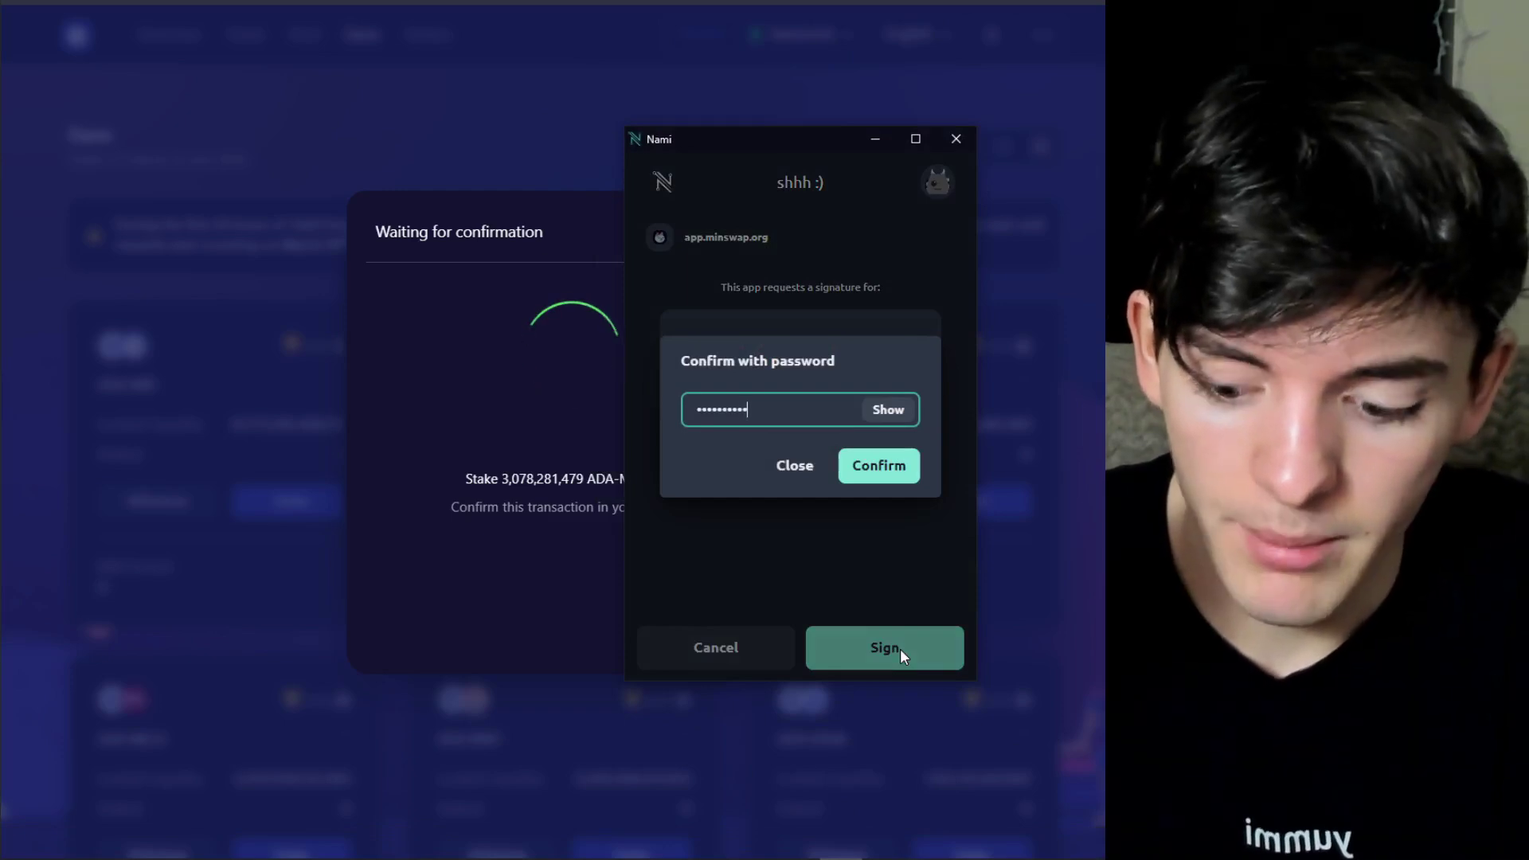
{"action": "type", "text": "*"}
{"action": "key", "text": "Return"}
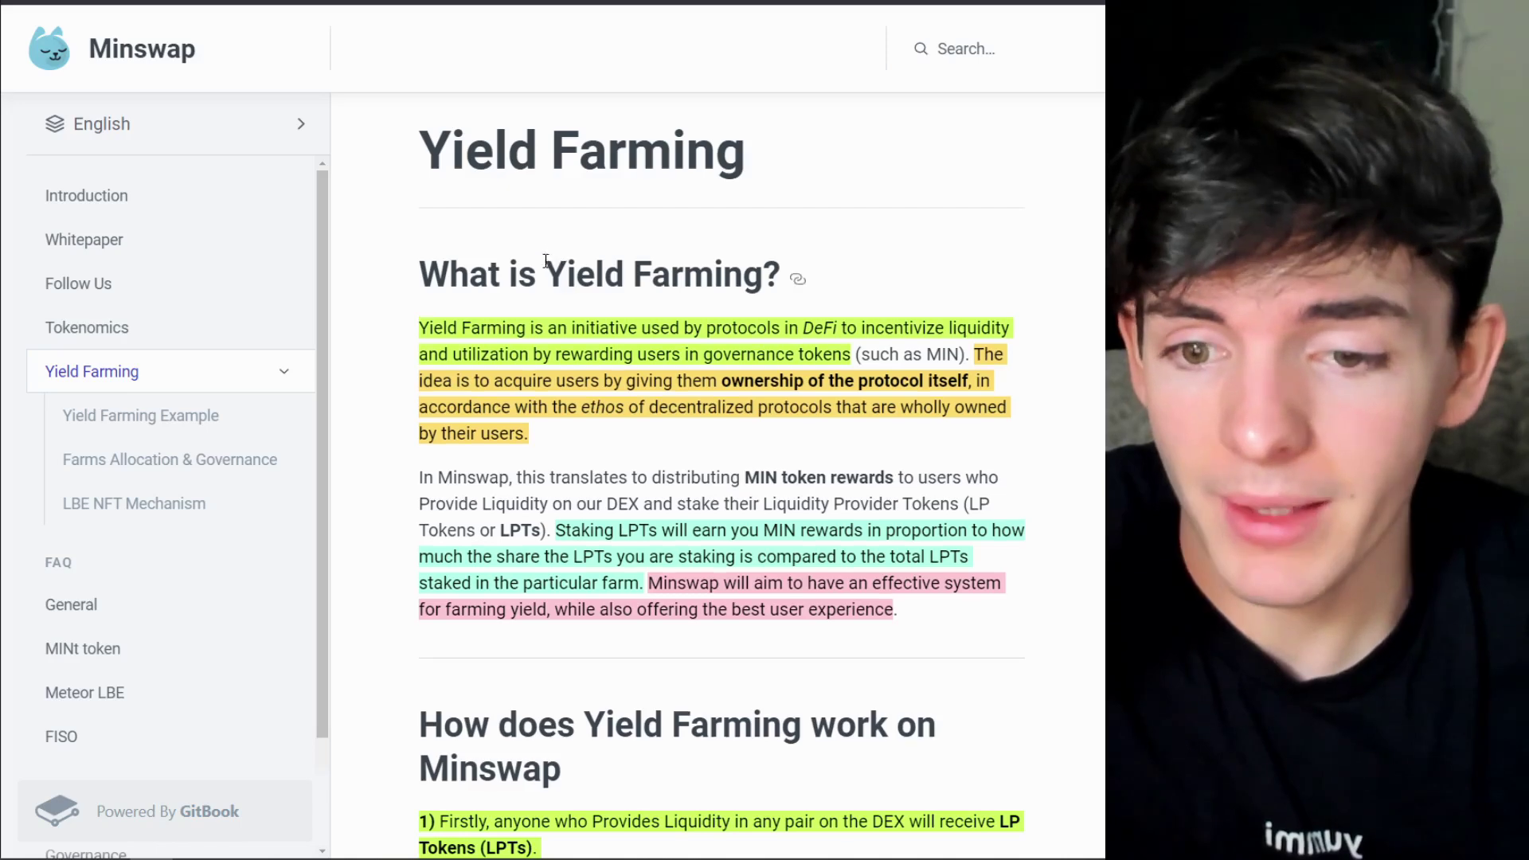
Scroll the Yield Farming docs to the numbered 'How does Yield Farming work' list
{"action": "scroll", "coordinate": [536, 279], "scroll_direction": "down", "scroll_amount": 1}
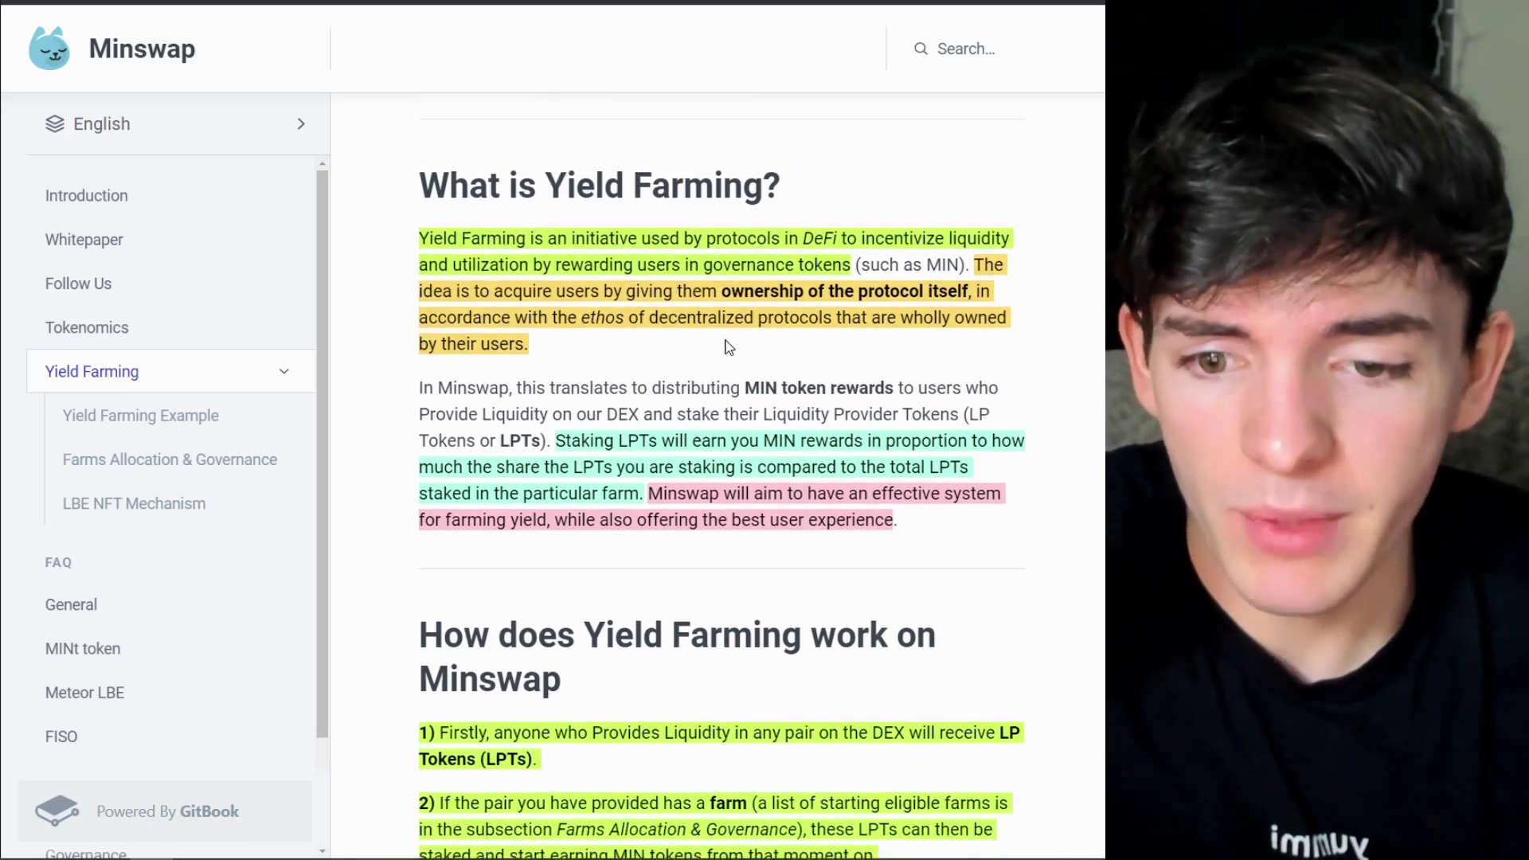
{"action": "scroll", "coordinate": [626, 260], "scroll_direction": "down", "scroll_amount": 1}
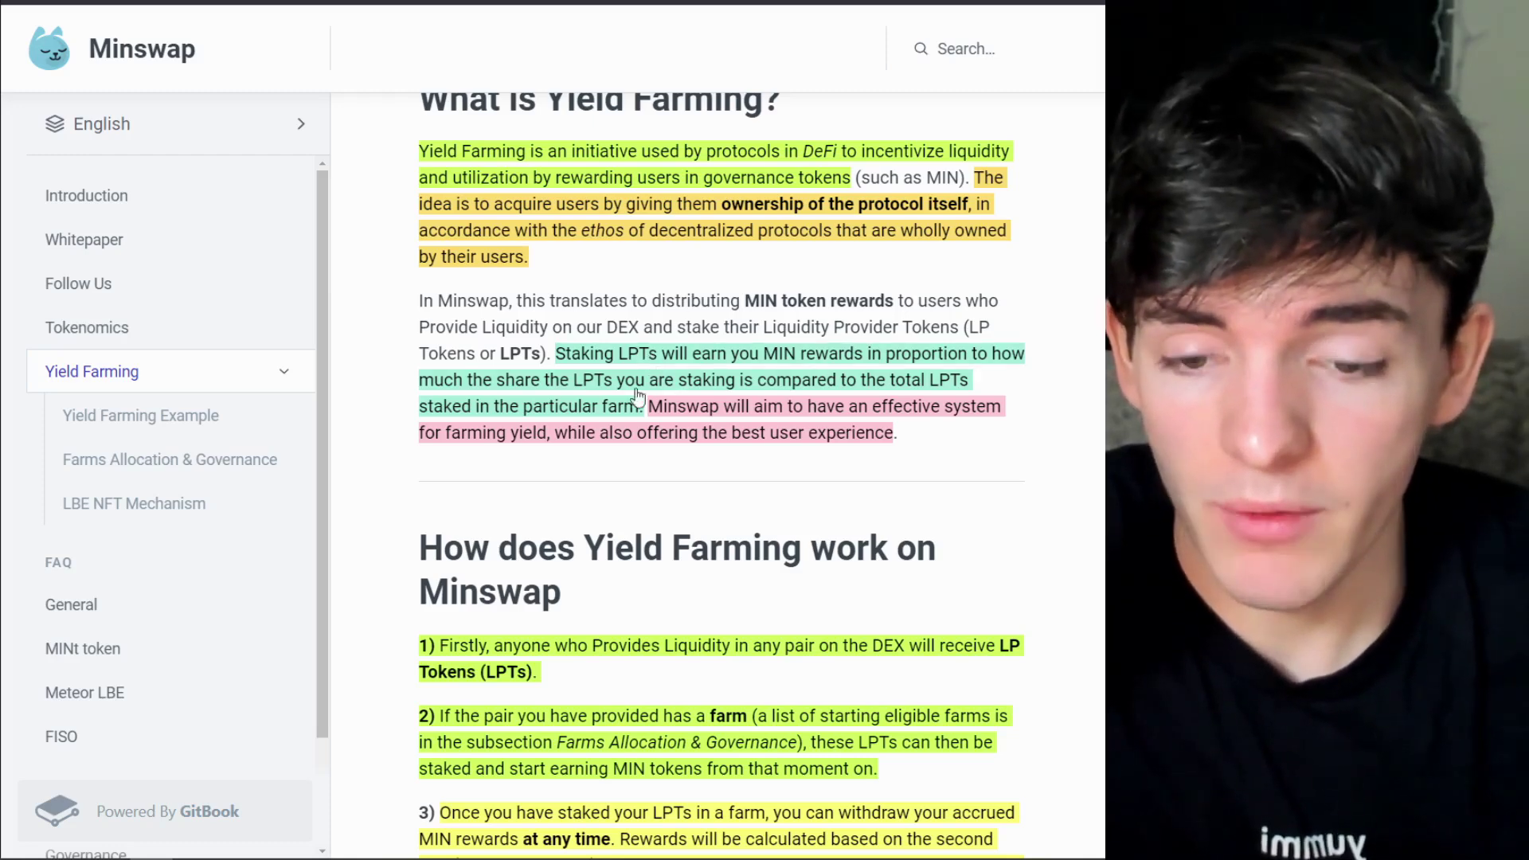
{"action": "scroll", "coordinate": [704, 364], "scroll_direction": "down", "scroll_amount": 4}
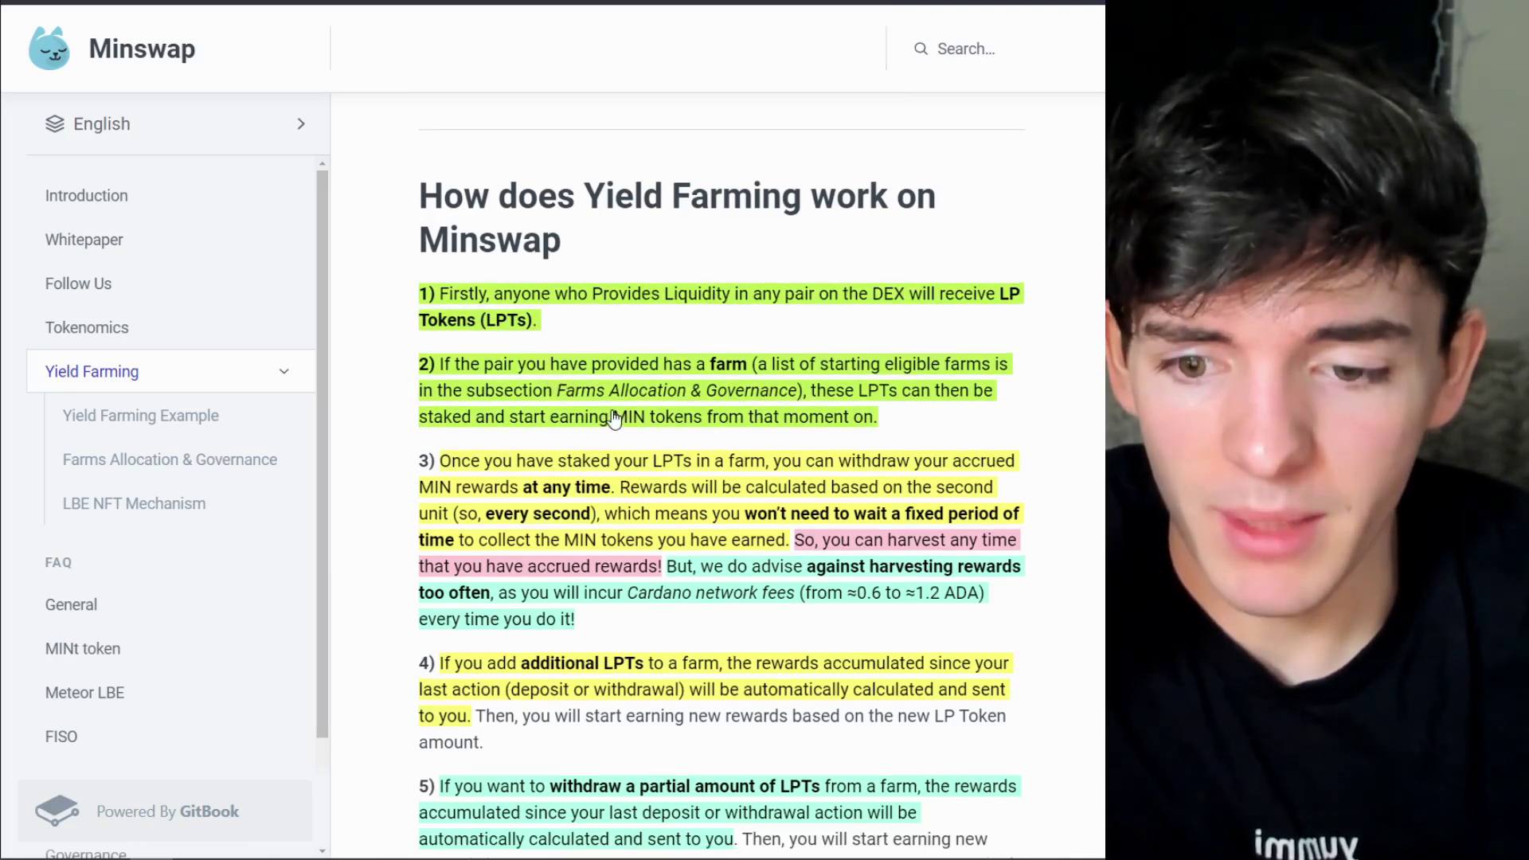
{"action": "scroll", "coordinate": [614, 419], "scroll_direction": "down", "scroll_amount": 1}
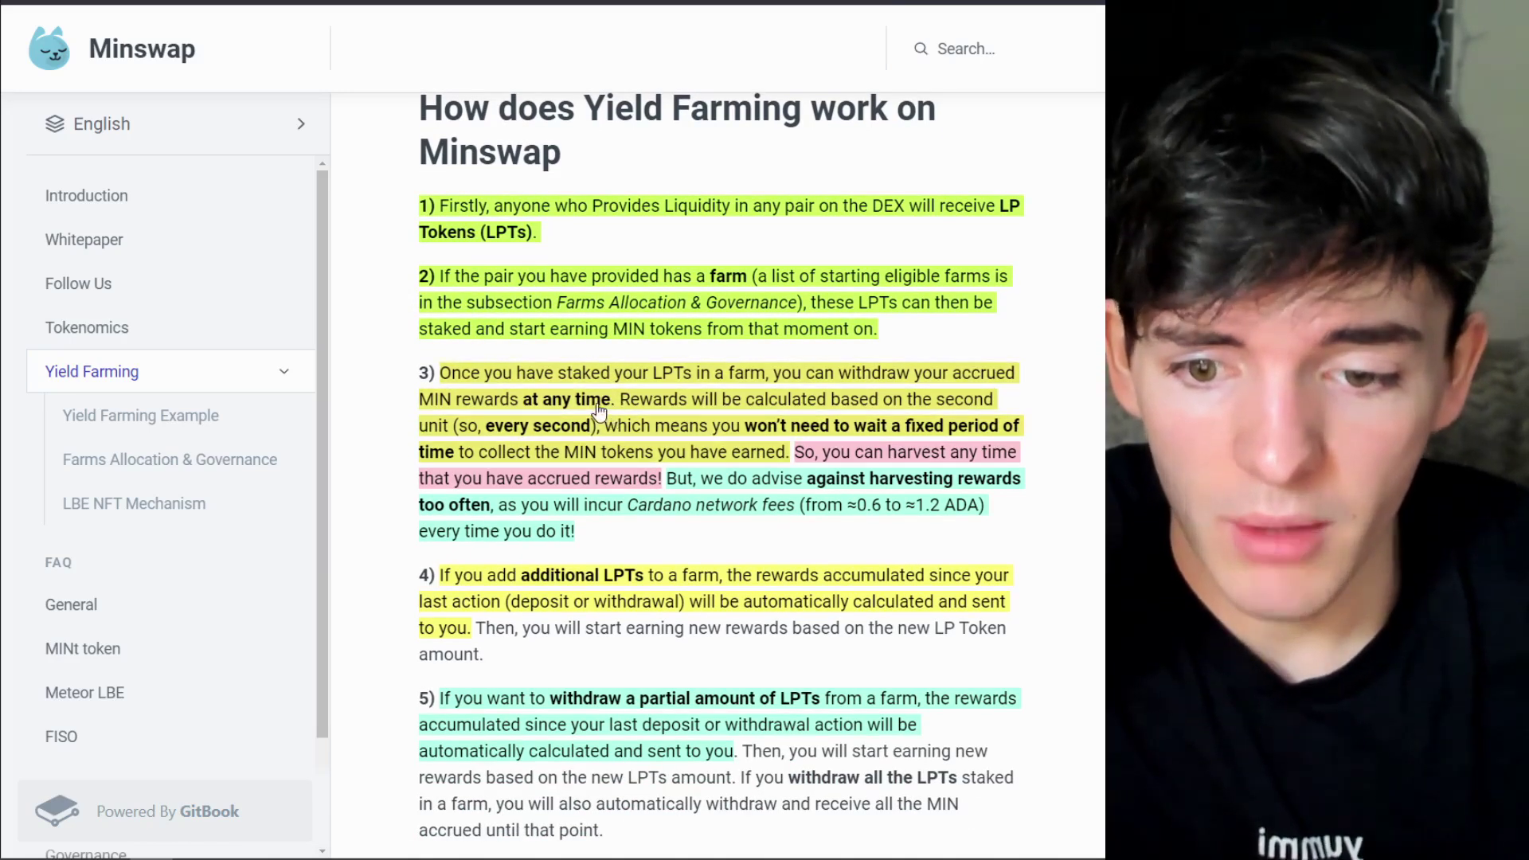
{"action": "scroll", "coordinate": [667, 256], "scroll_direction": "down", "scroll_amount": 4}
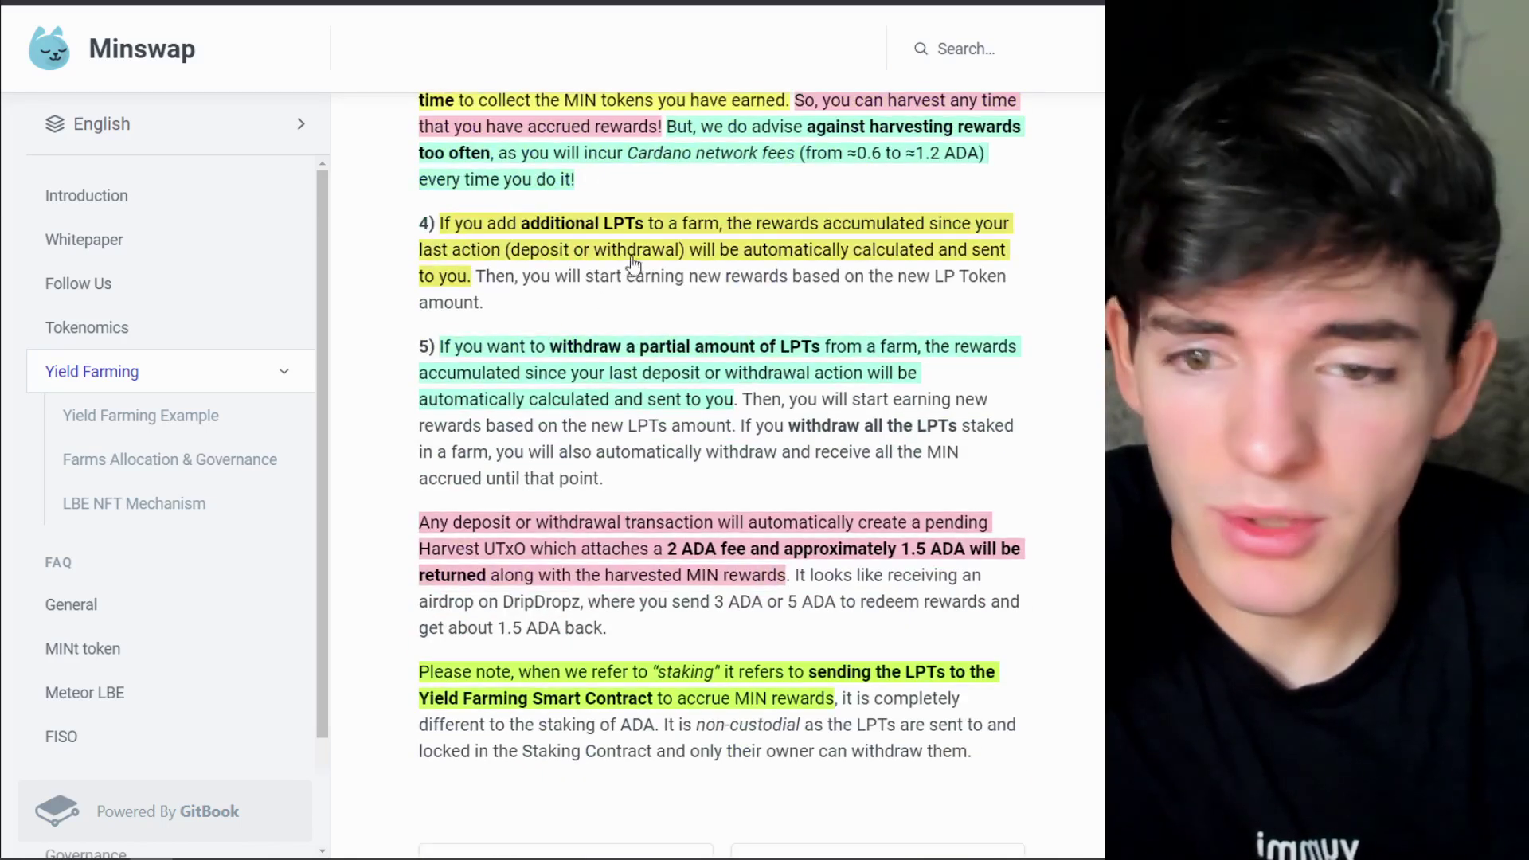
{"action": "scroll", "coordinate": [648, 247], "scroll_direction": "up", "scroll_amount": 2}
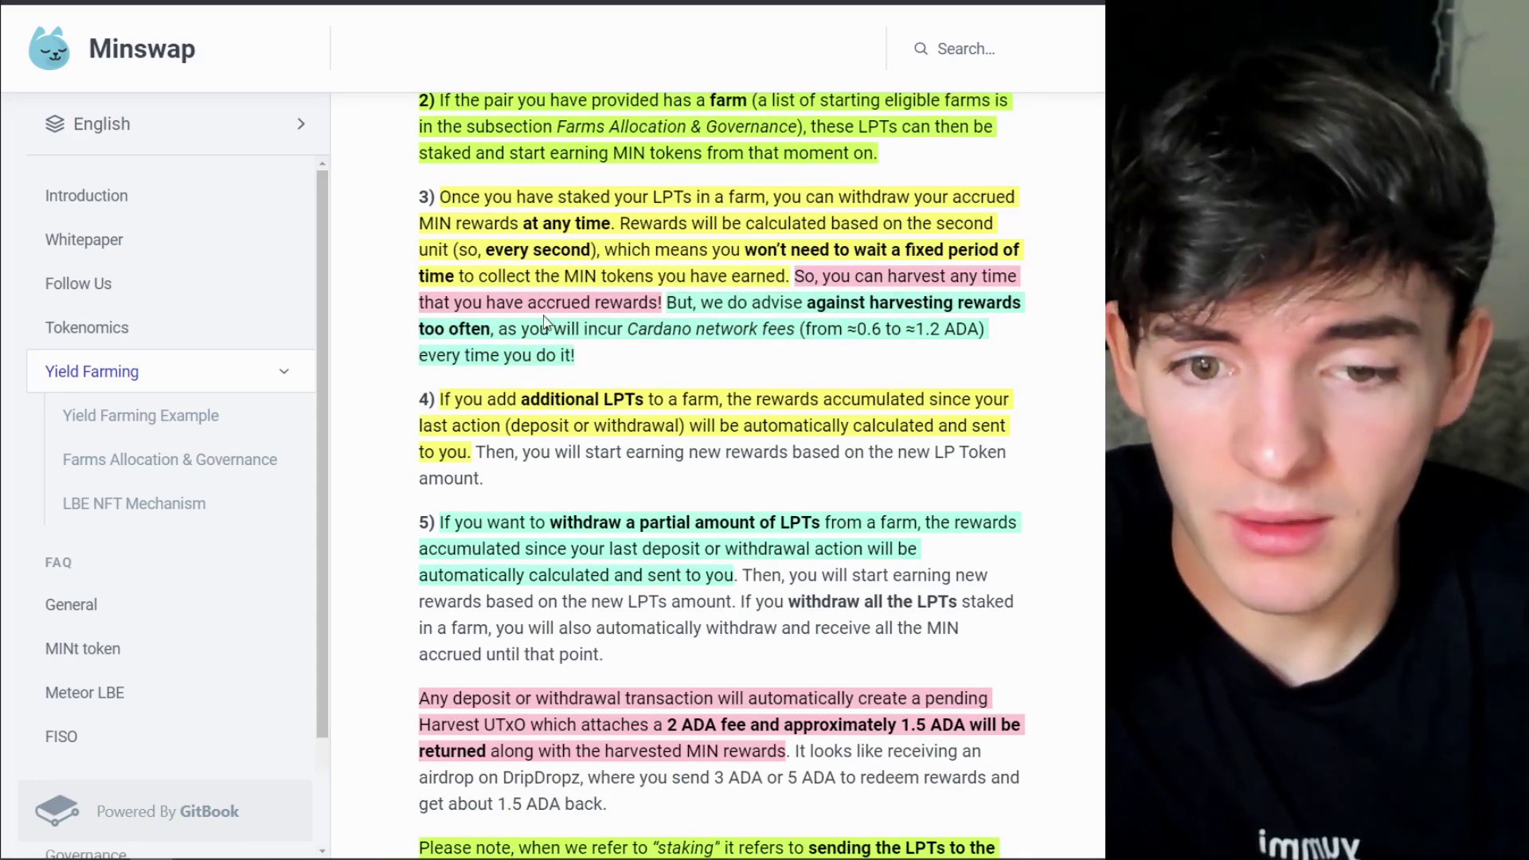
{"action": "scroll", "coordinate": [569, 338], "scroll_direction": "up", "scroll_amount": 2}
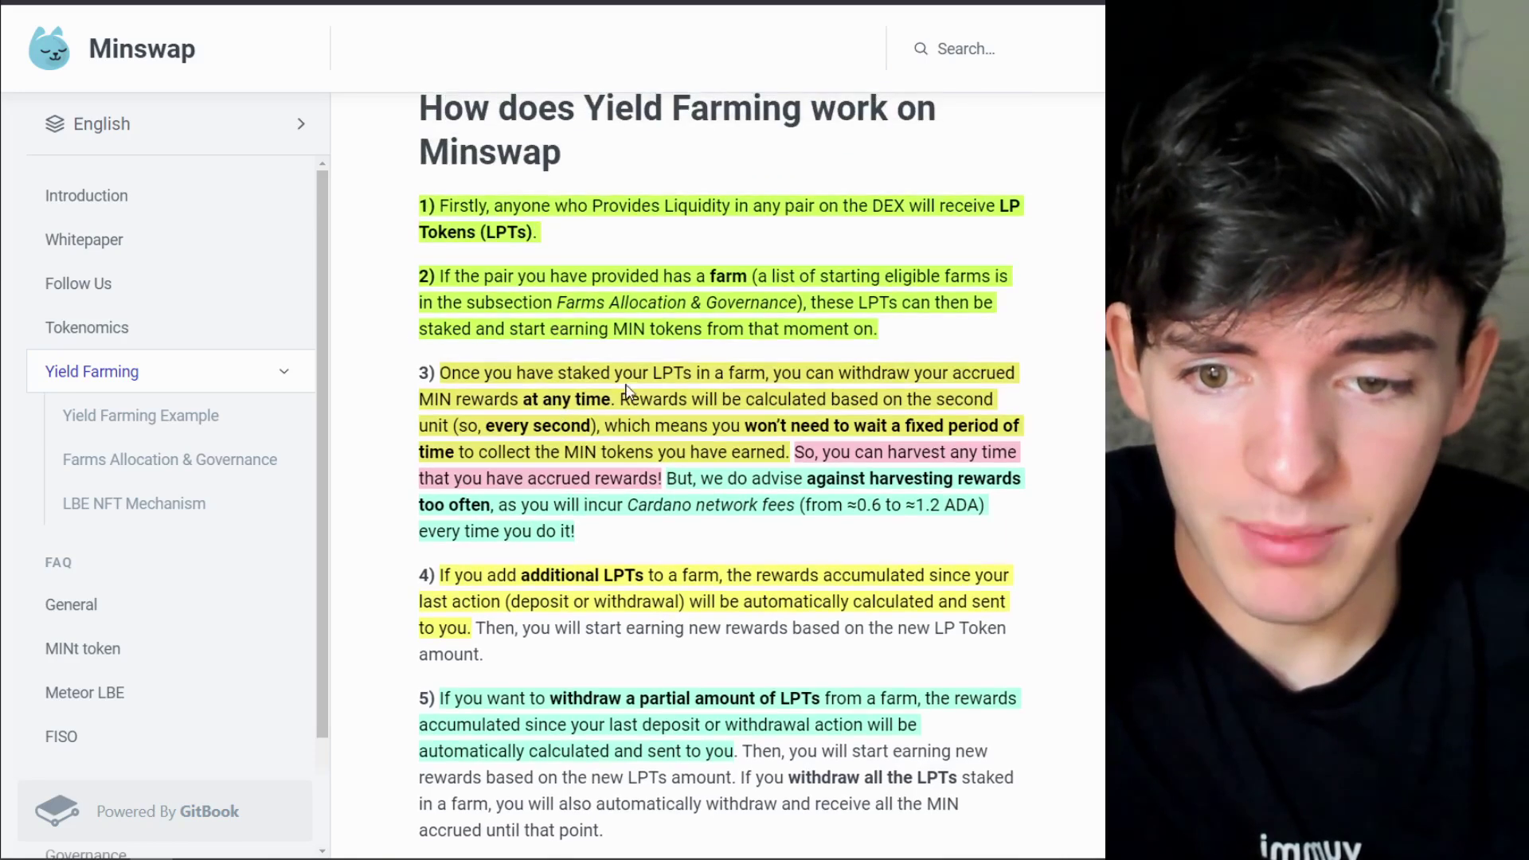
{"action": "scroll", "coordinate": [540, 506], "scroll_direction": "down", "scroll_amount": 1}
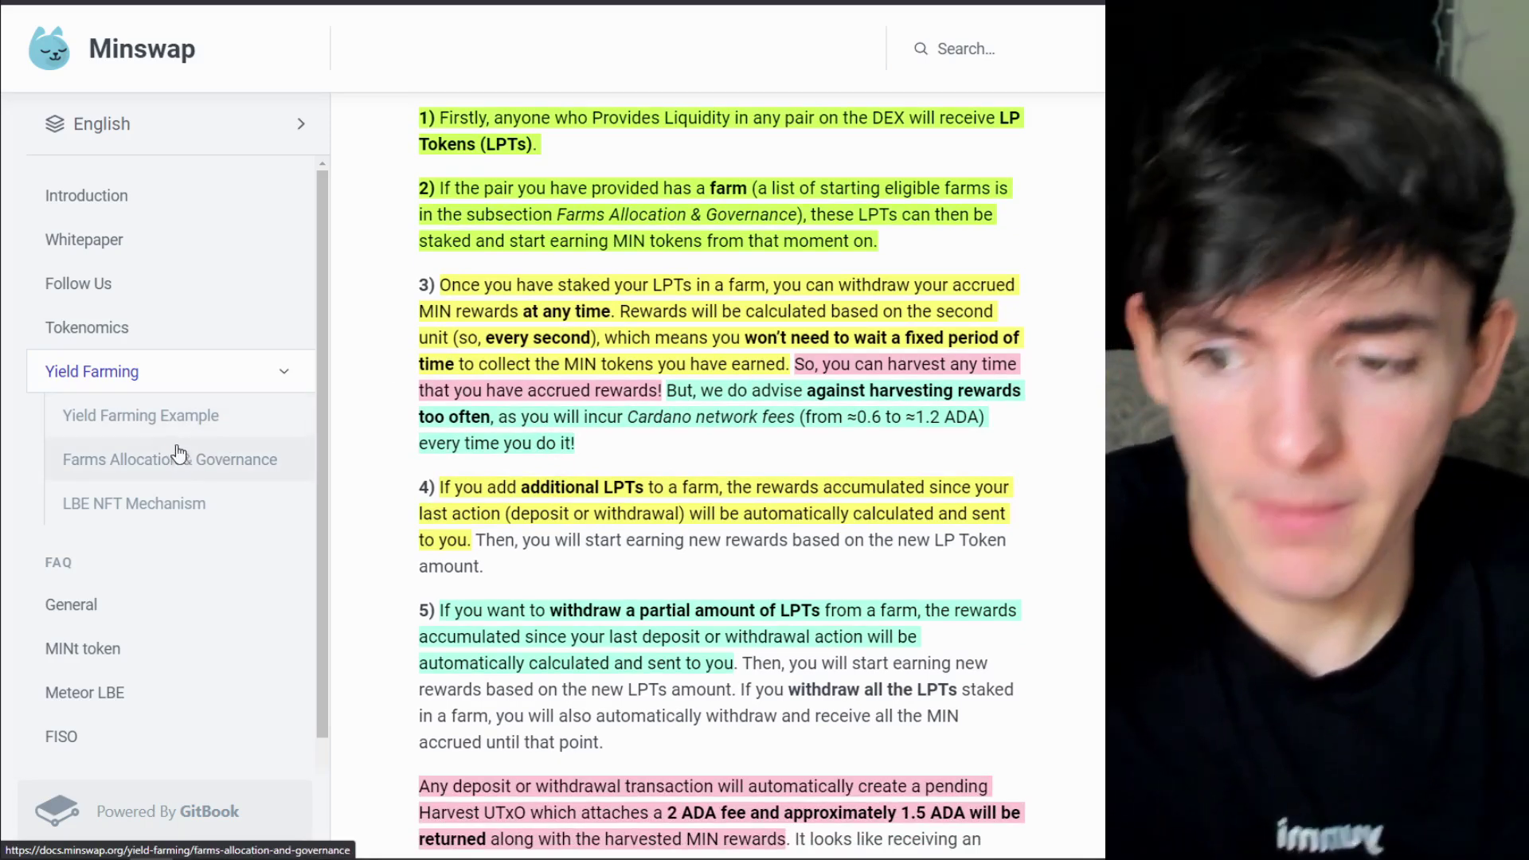
Open the Yield Farming Example article, enlarge it, and highlight the Day 2 figure of 2,000,000 LPTs
{"action": "left_click", "coordinate": [193, 415]}
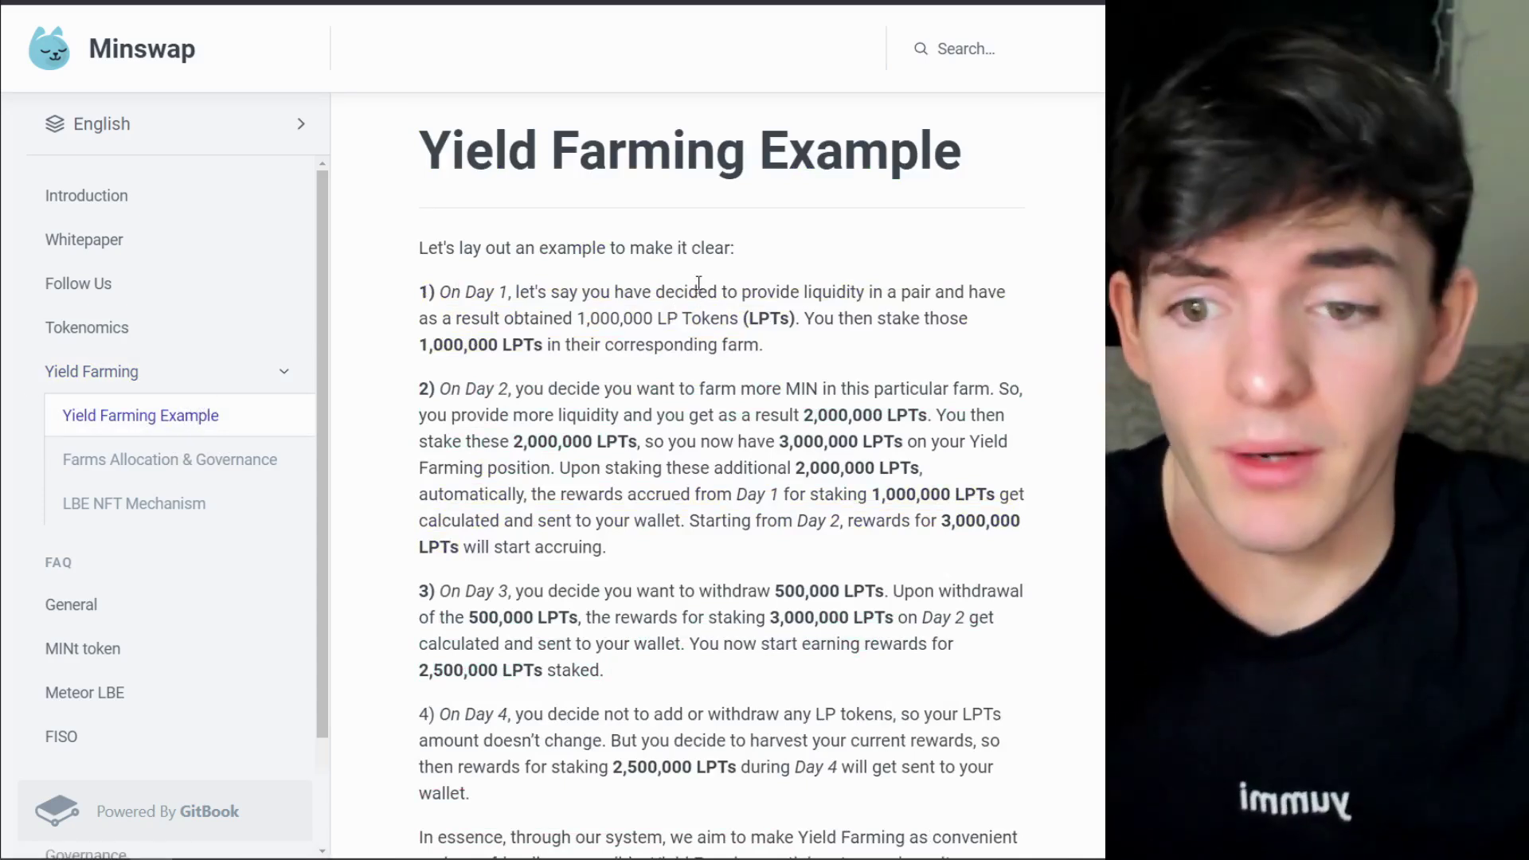
{"action": "key", "text": "ctrl+plus"}
{"action": "scroll", "coordinate": [704, 275], "scroll_direction": "down", "scroll_amount": 2}
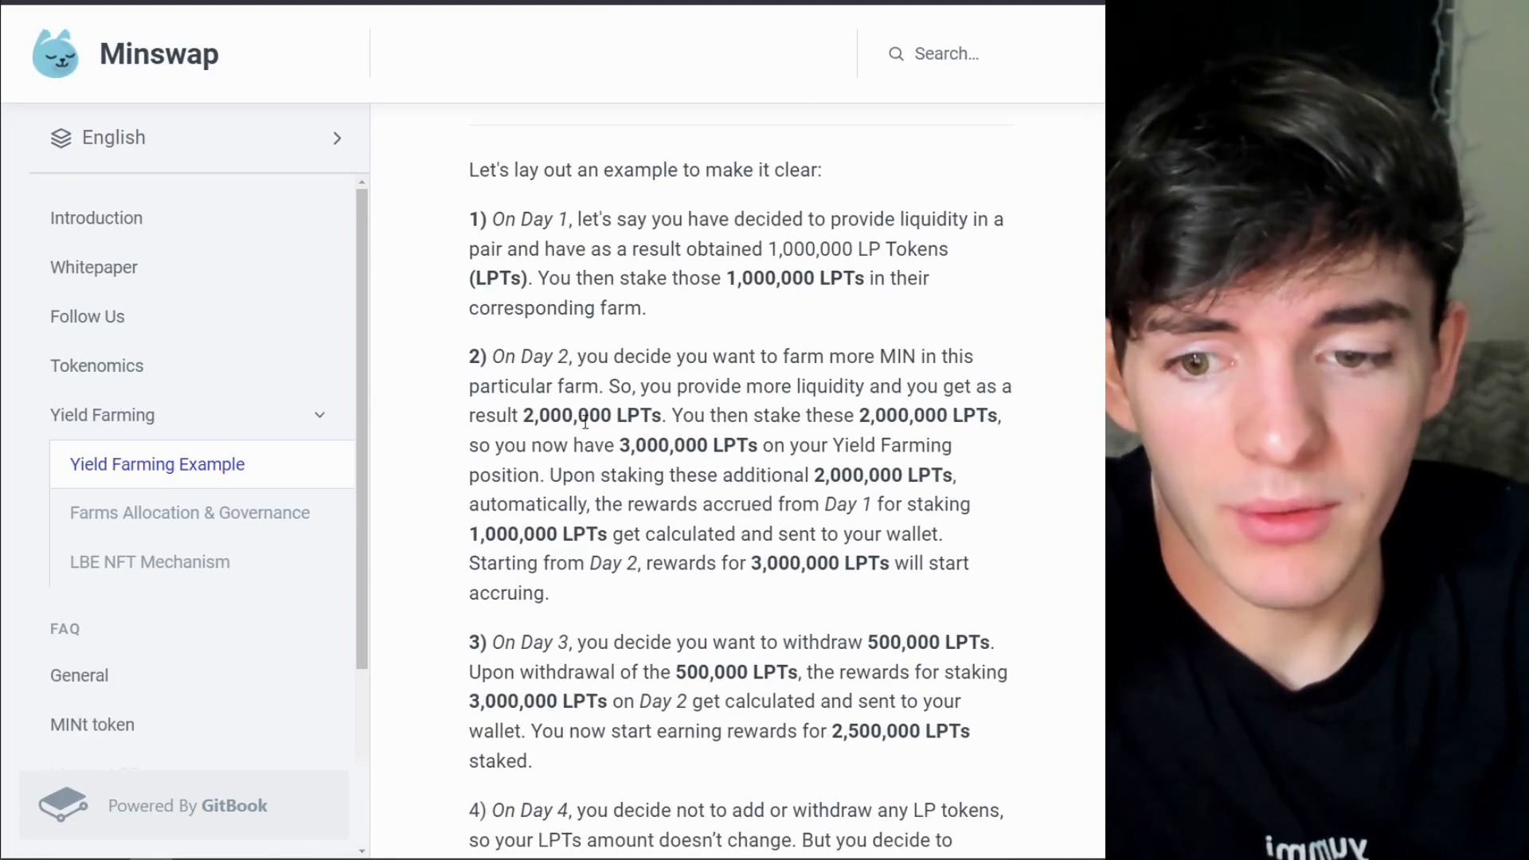
{"action": "left_click_drag", "start_coordinate": [524, 415], "coordinate": [664, 415]}
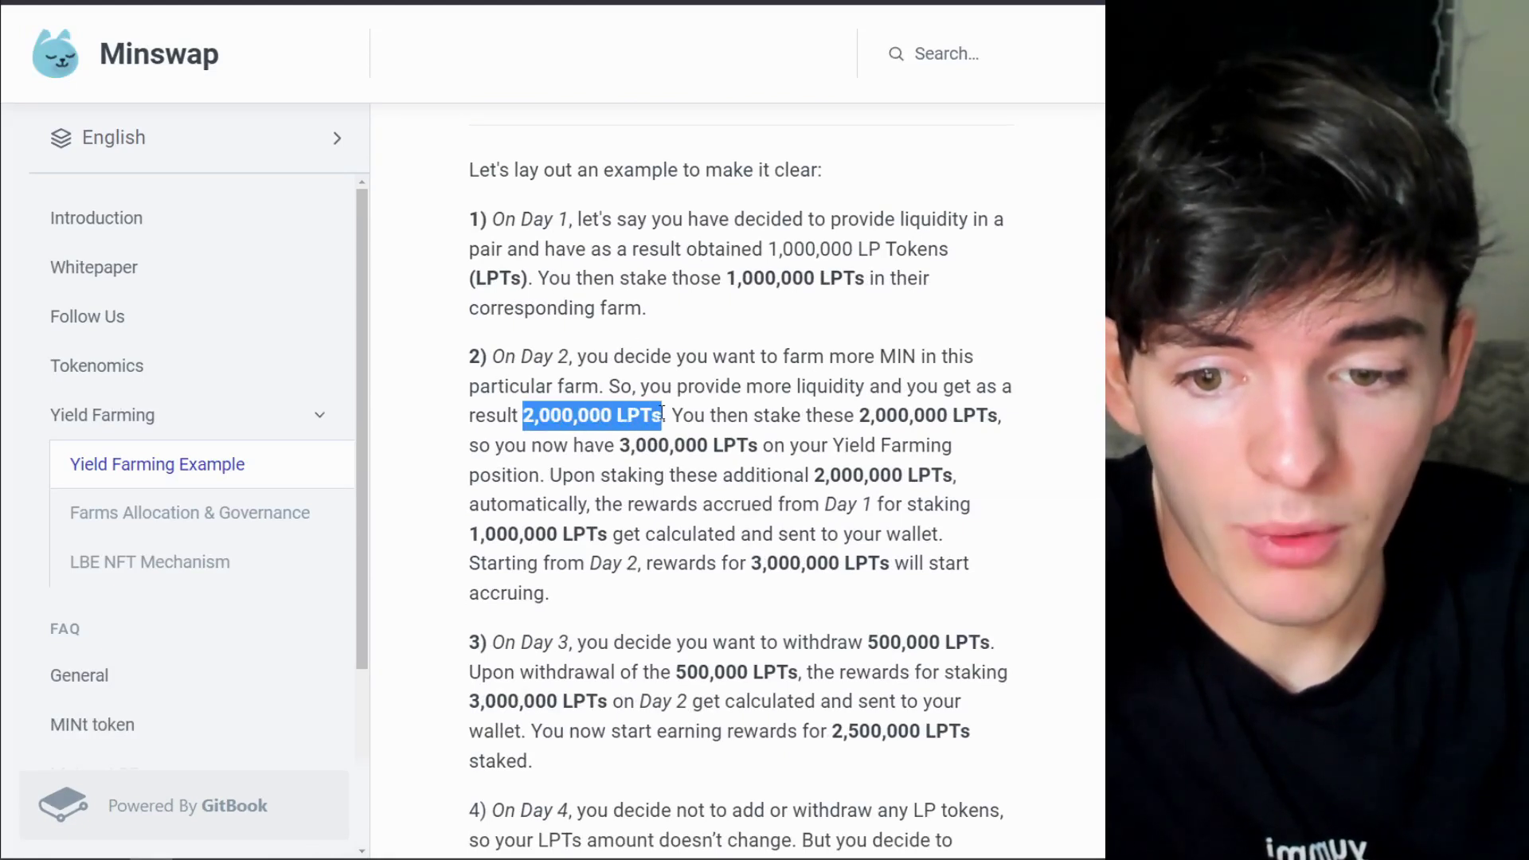
{"action": "left_click", "coordinate": [743, 407]}
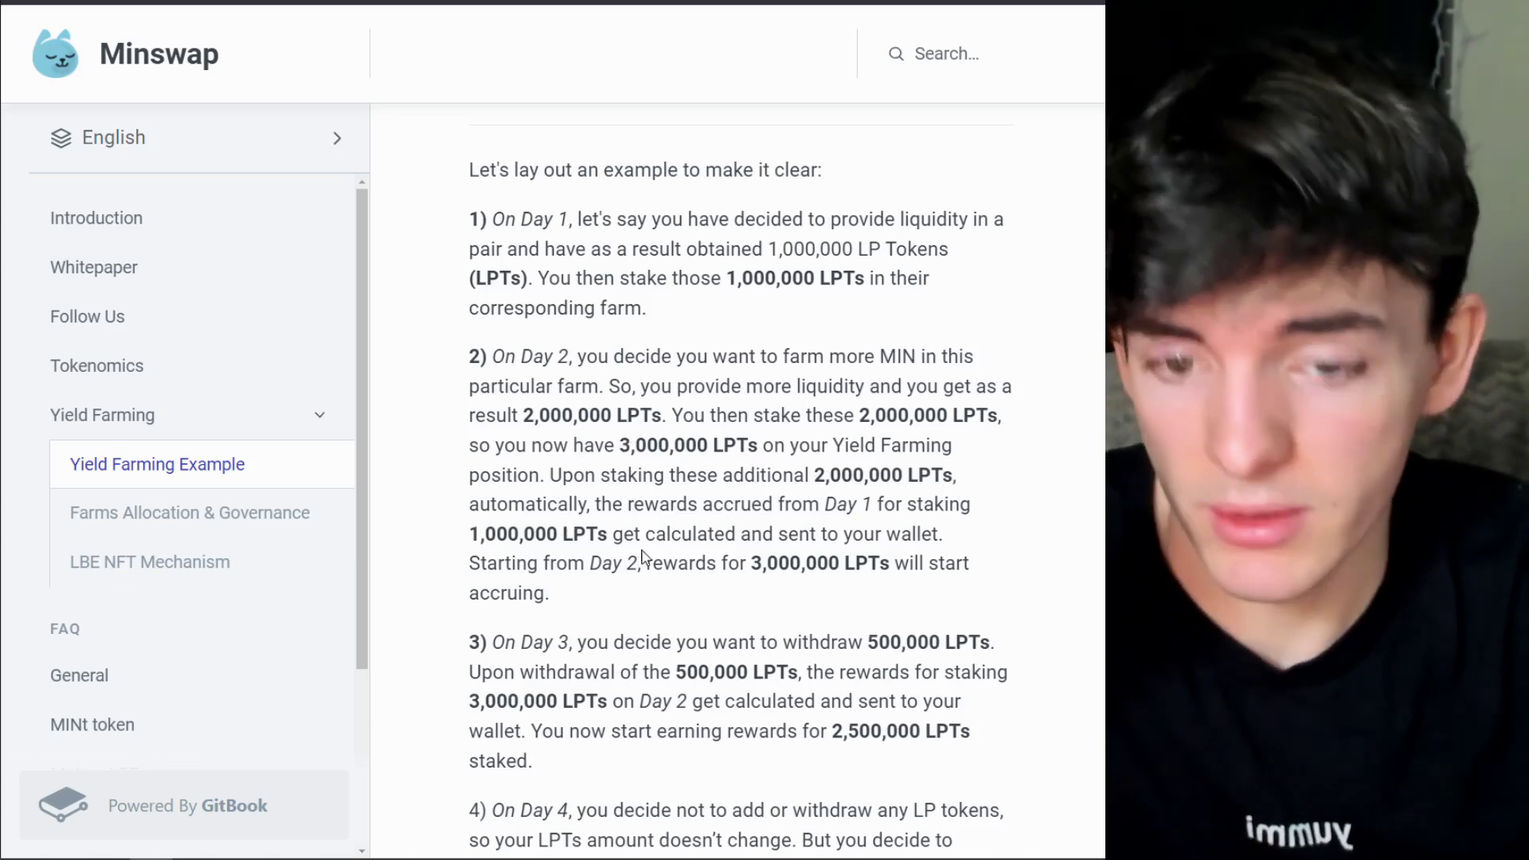
Read on through the Day 3 example of 500,000 LPTs, then switch to the Minswap Farm page
{"action": "scroll", "coordinate": [725, 557], "scroll_direction": "down", "scroll_amount": 3}
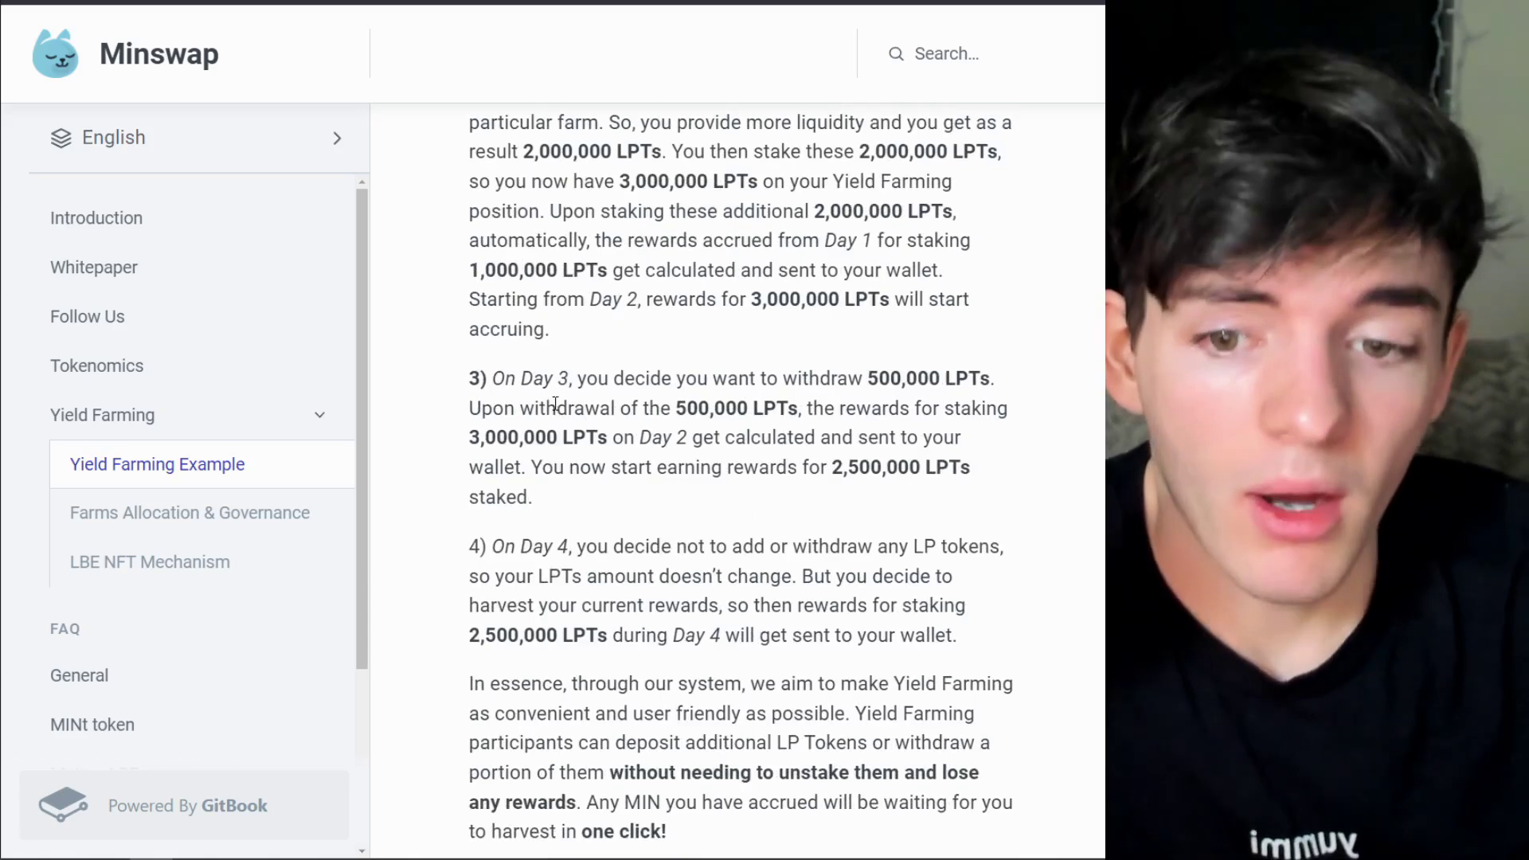
{"action": "left_click_drag", "start_coordinate": [868, 378], "coordinate": [985, 378]}
{"action": "left_click", "coordinate": [698, 378]}
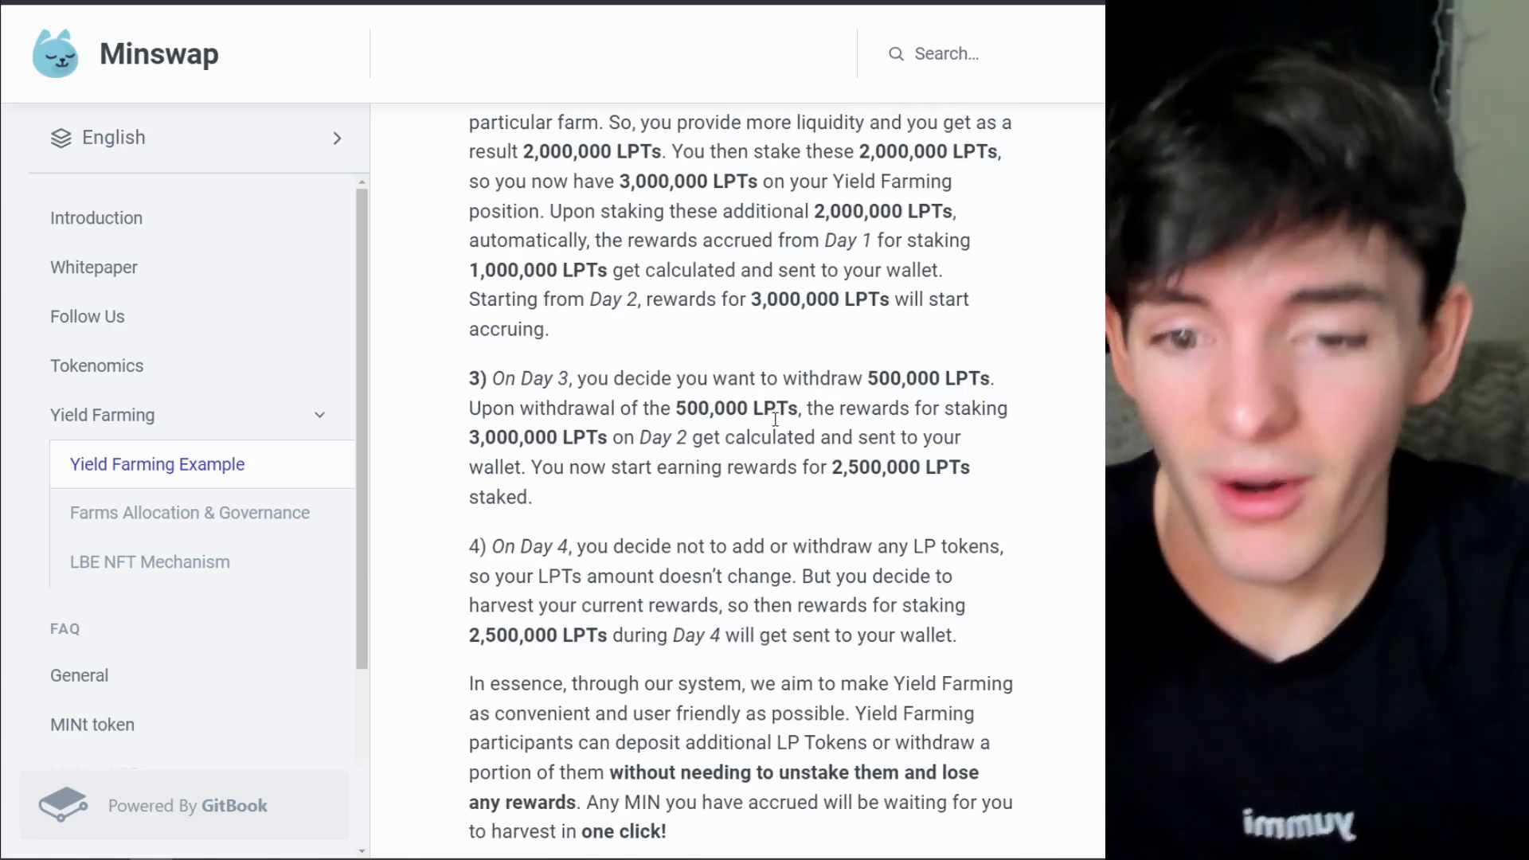
{"action": "scroll", "coordinate": [744, 436], "scroll_direction": "down", "scroll_amount": 1}
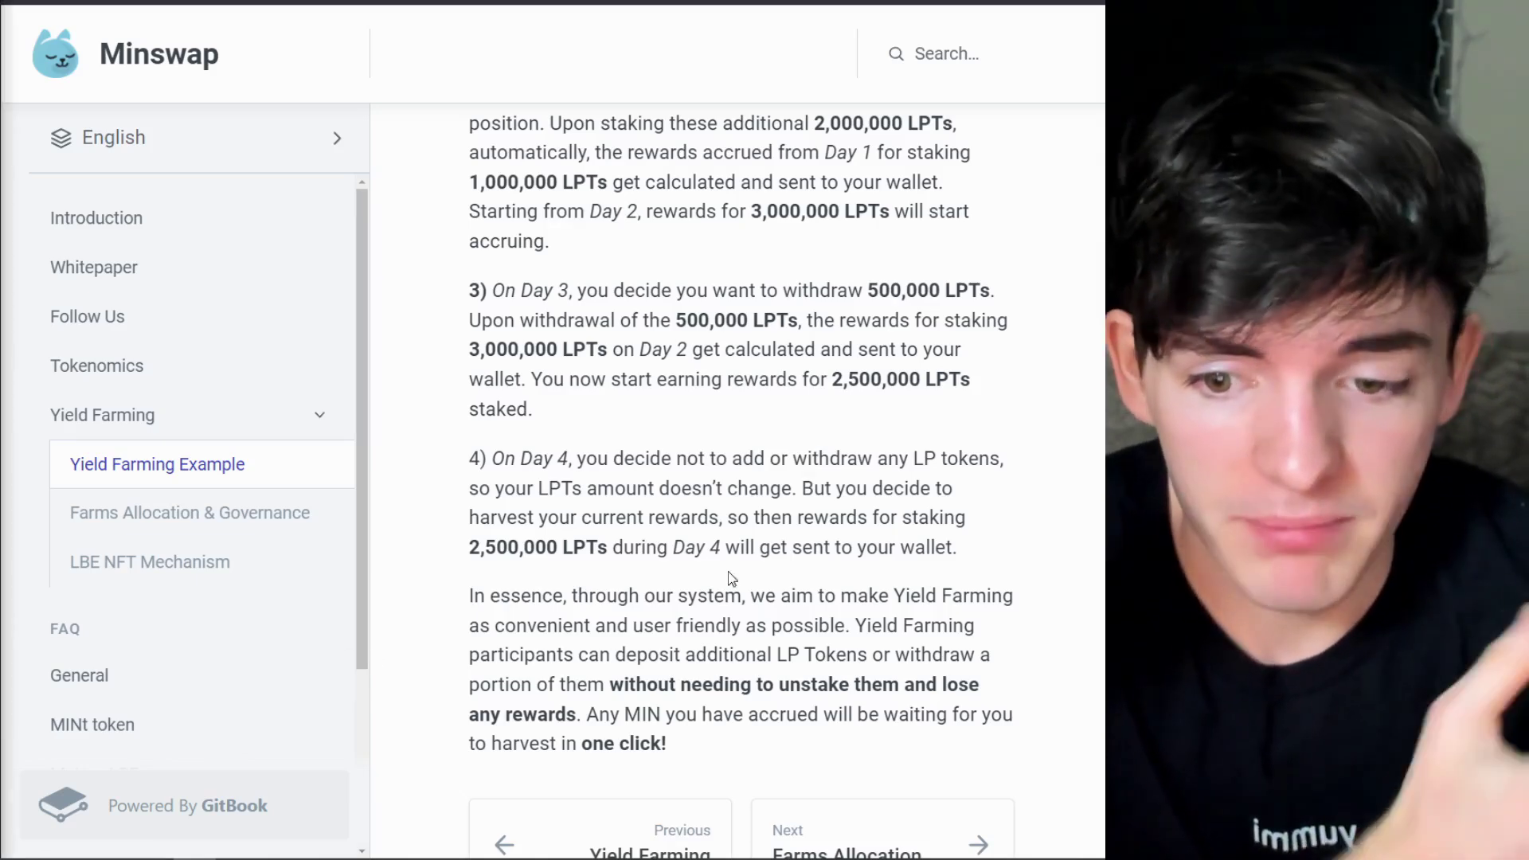
{"action": "scroll", "coordinate": [727, 557], "scroll_direction": "down", "scroll_amount": 1}
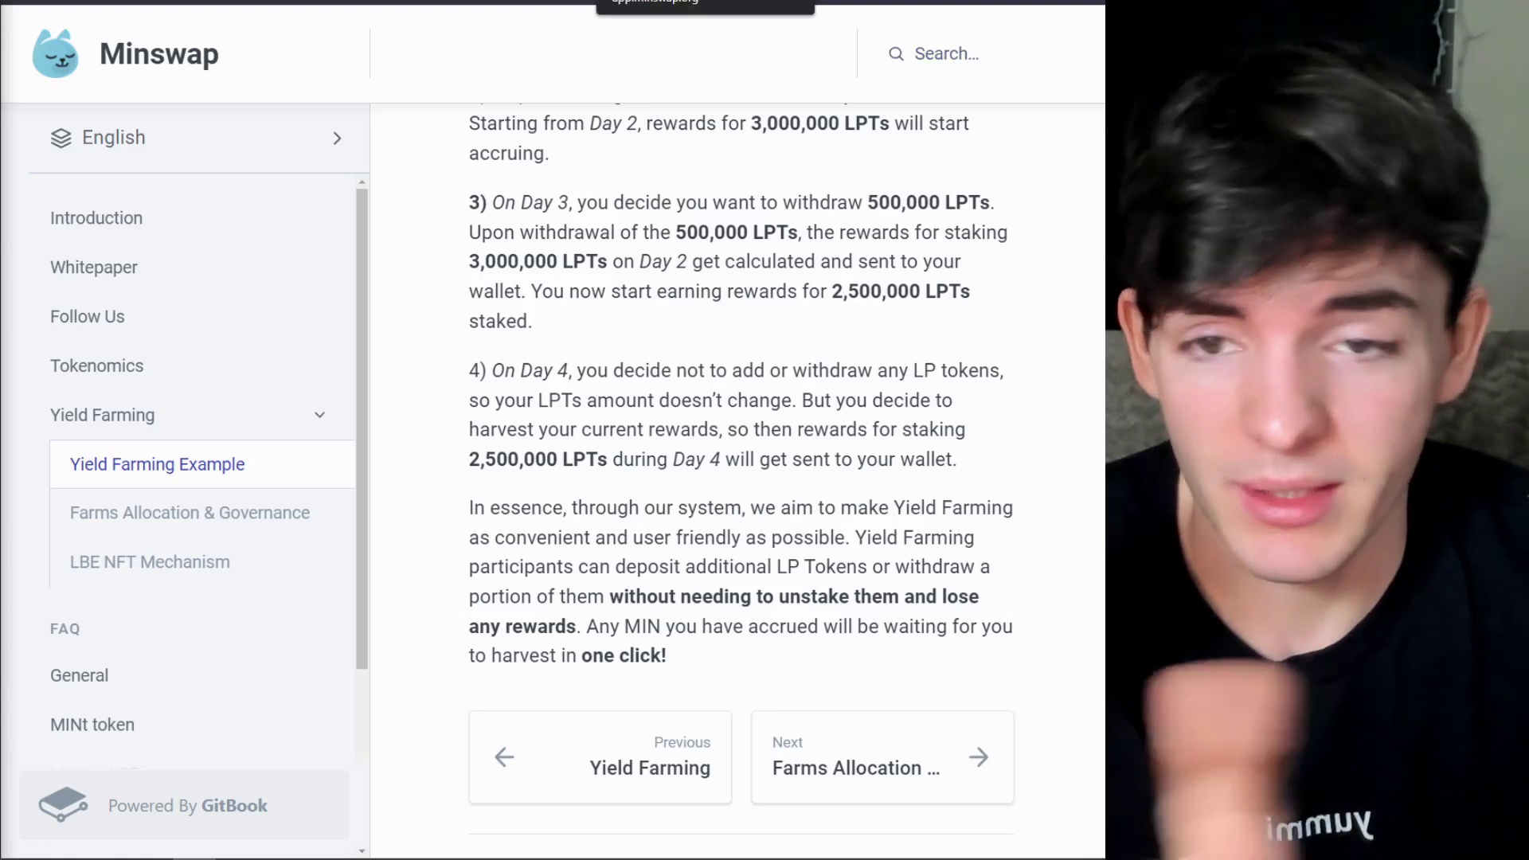
{"action": "left_click", "coordinate": [705, 3]}
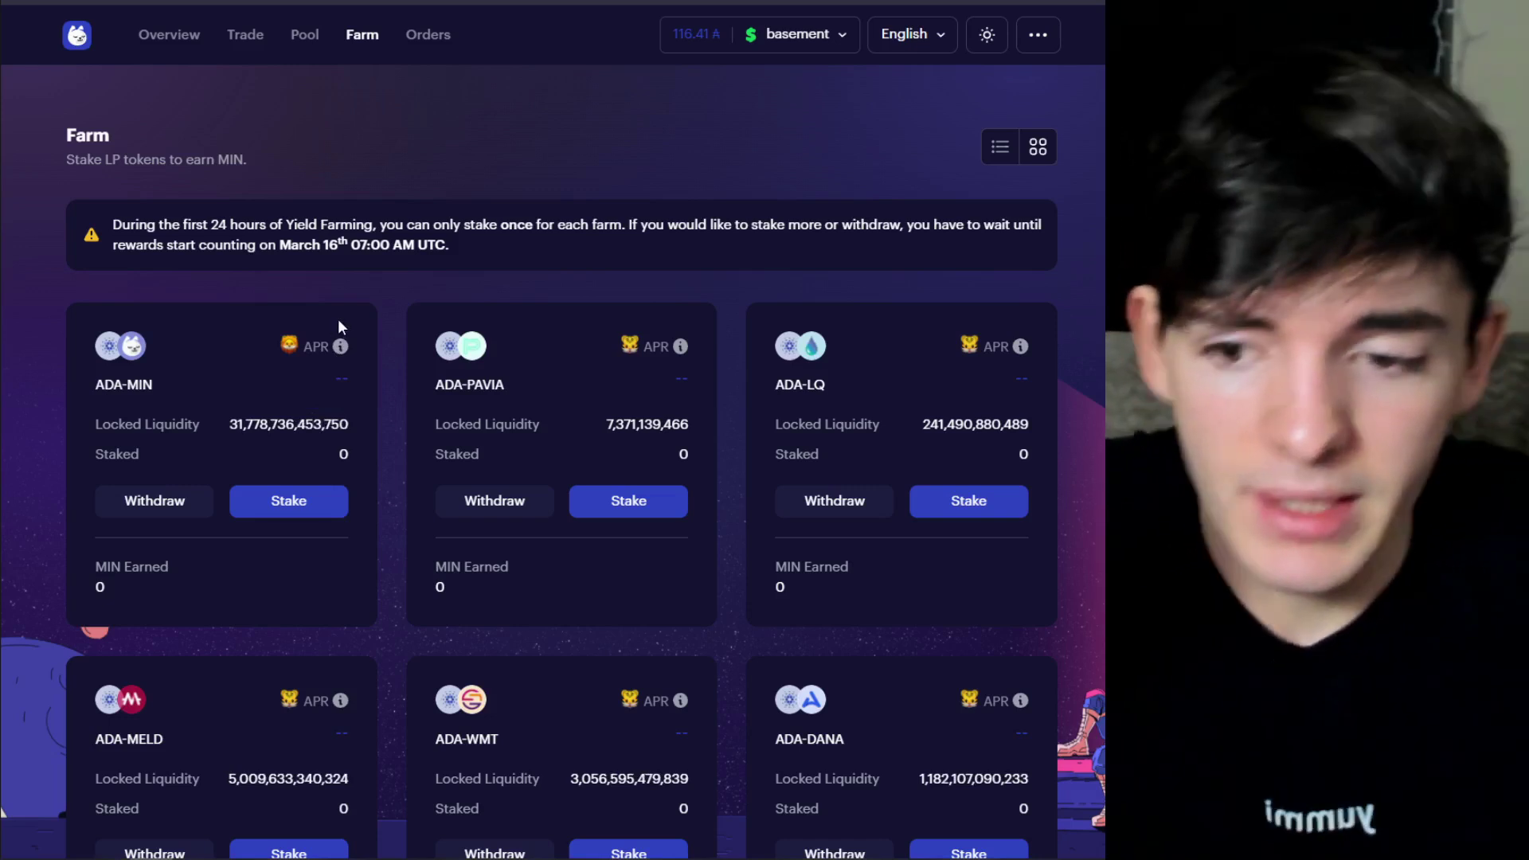
{"action": "mouse_move", "coordinate": [342, 347]}
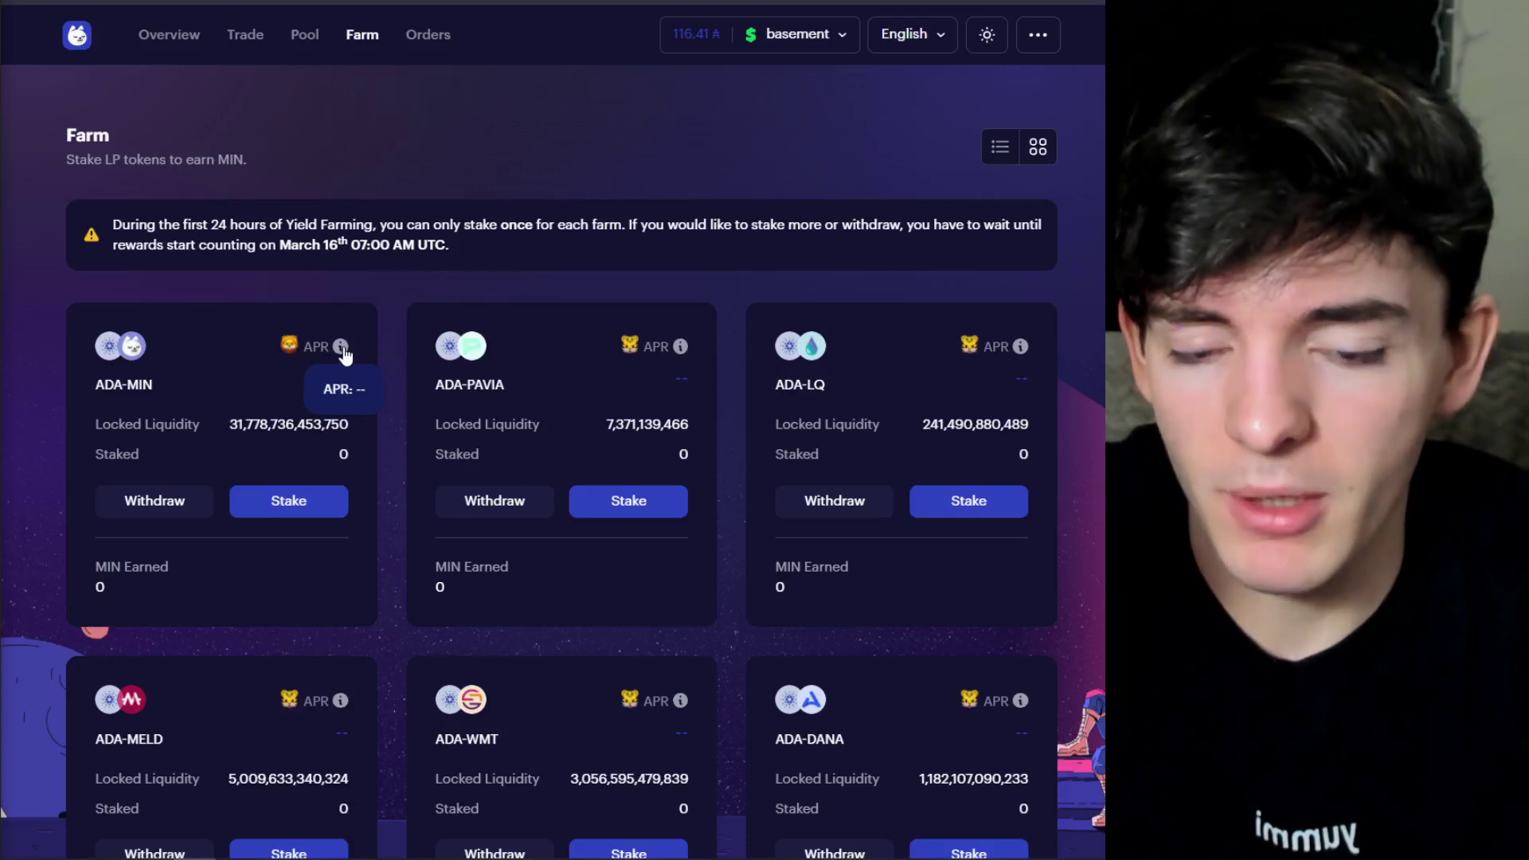
{"action": "mouse_move", "coordinate": [681, 350]}
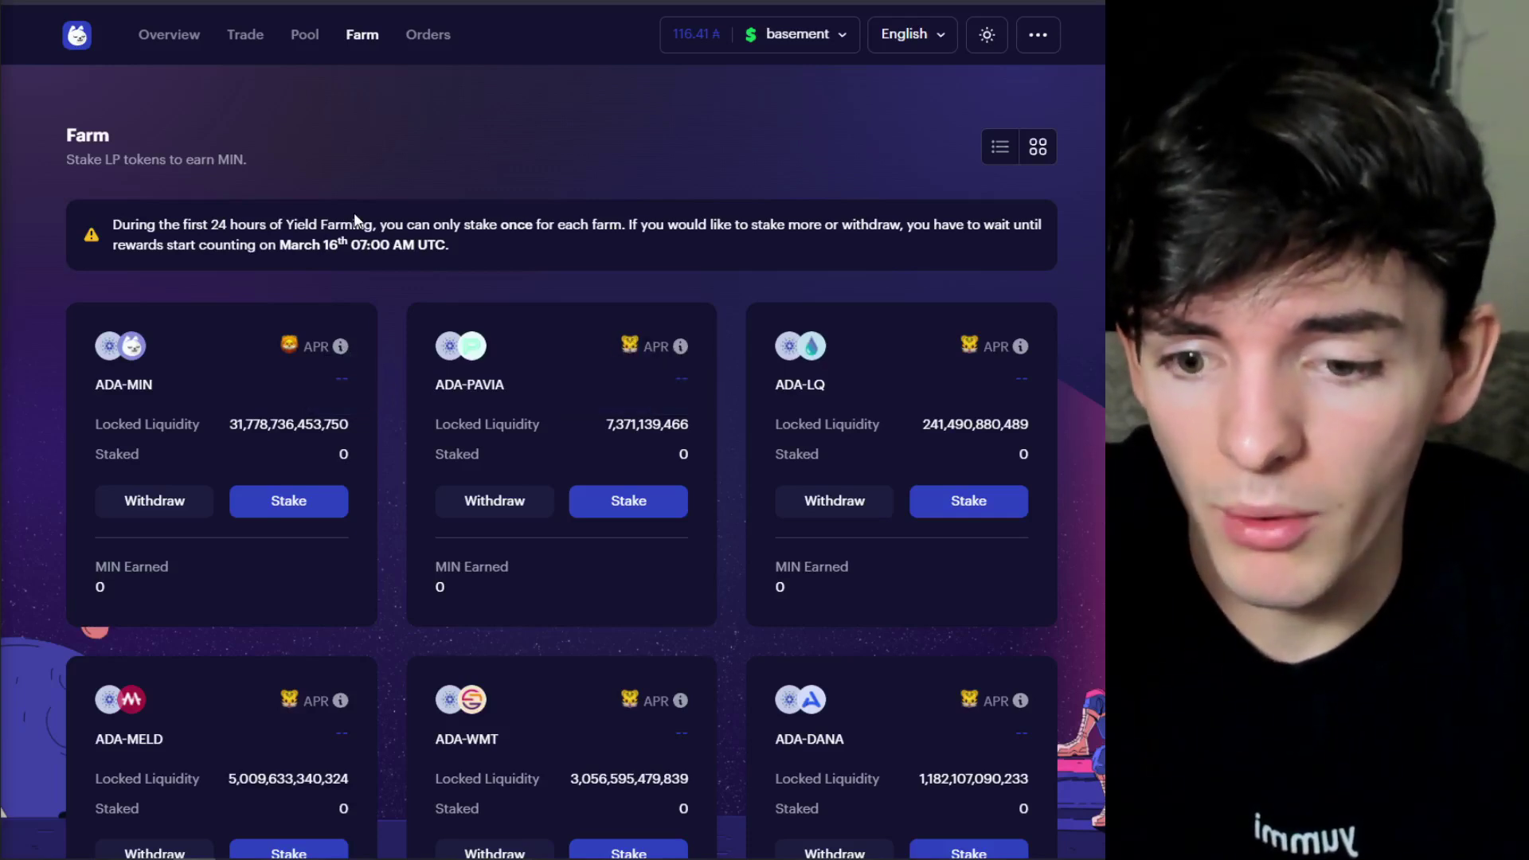
{"action": "scroll", "coordinate": [374, 323], "scroll_direction": "down", "scroll_amount": 1}
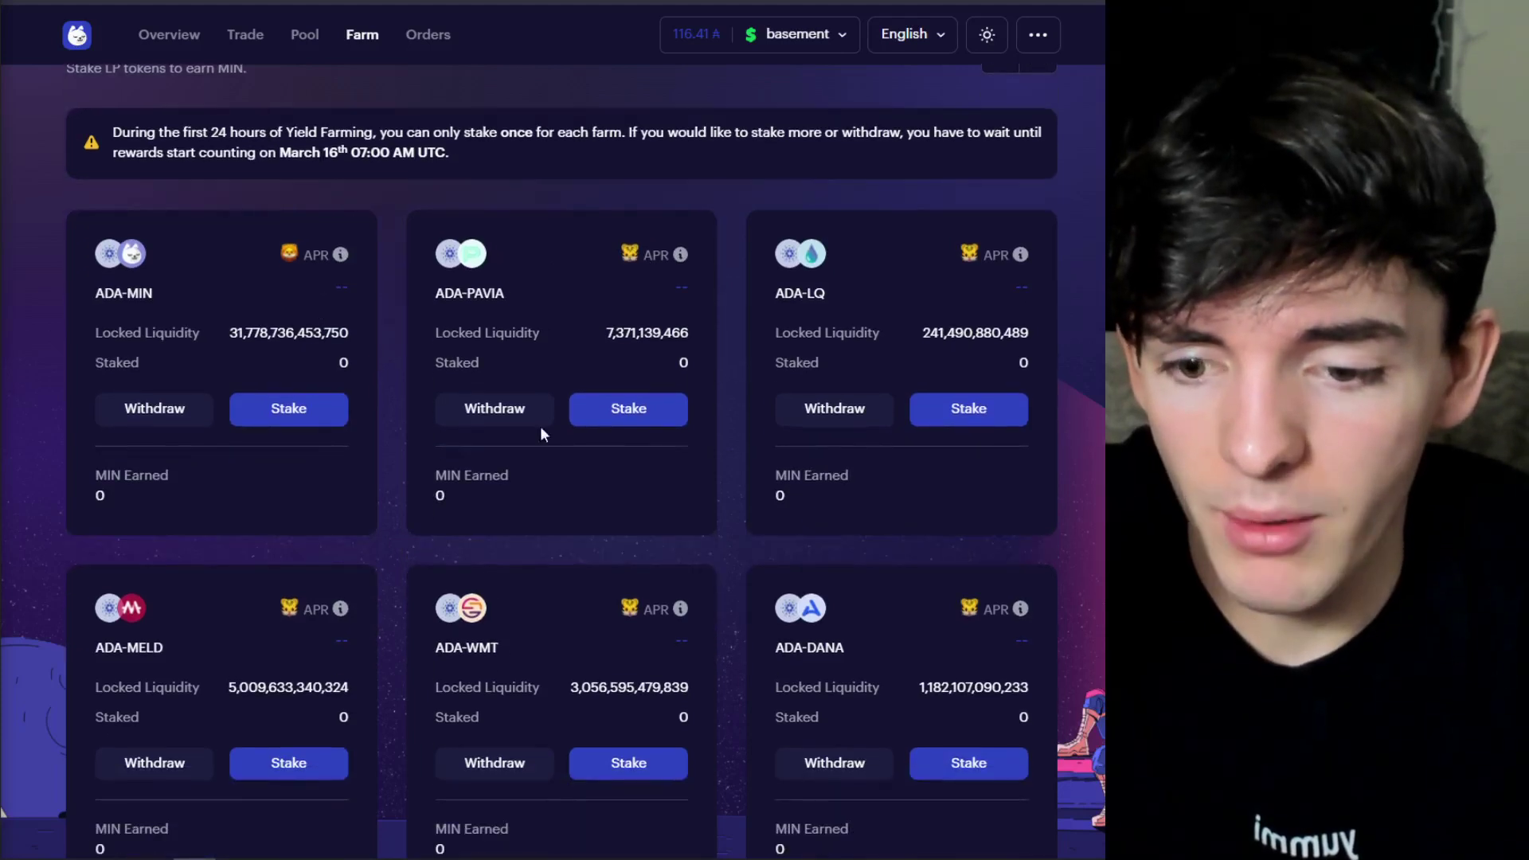
{"action": "scroll", "coordinate": [218, 392], "scroll_direction": "down", "scroll_amount": 3}
{"action": "scroll", "coordinate": [389, 341], "scroll_direction": "up", "scroll_amount": 4}
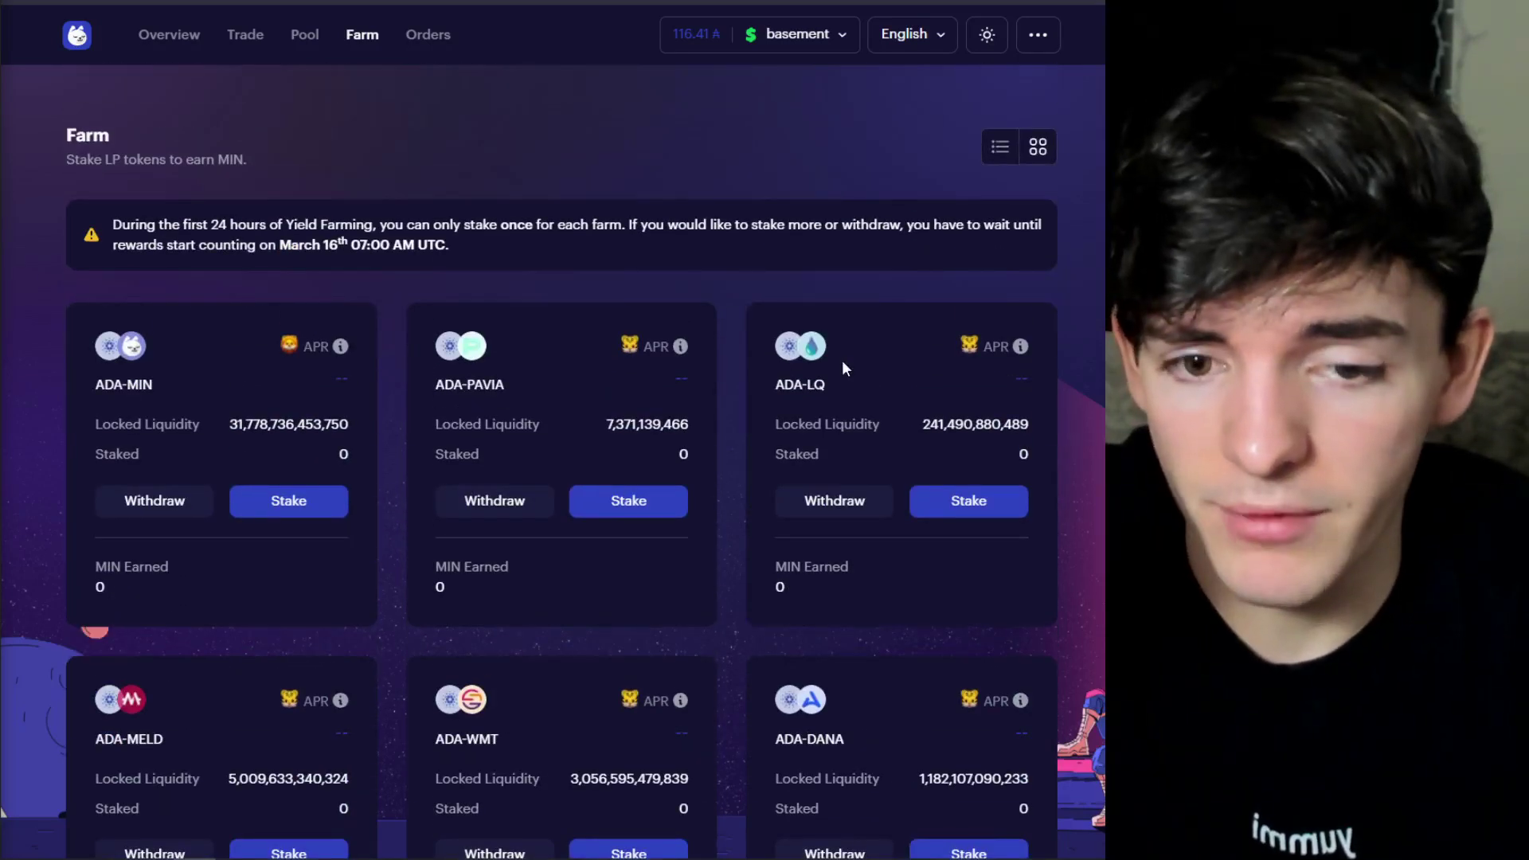
{"action": "mouse_move", "coordinate": [338, 357]}
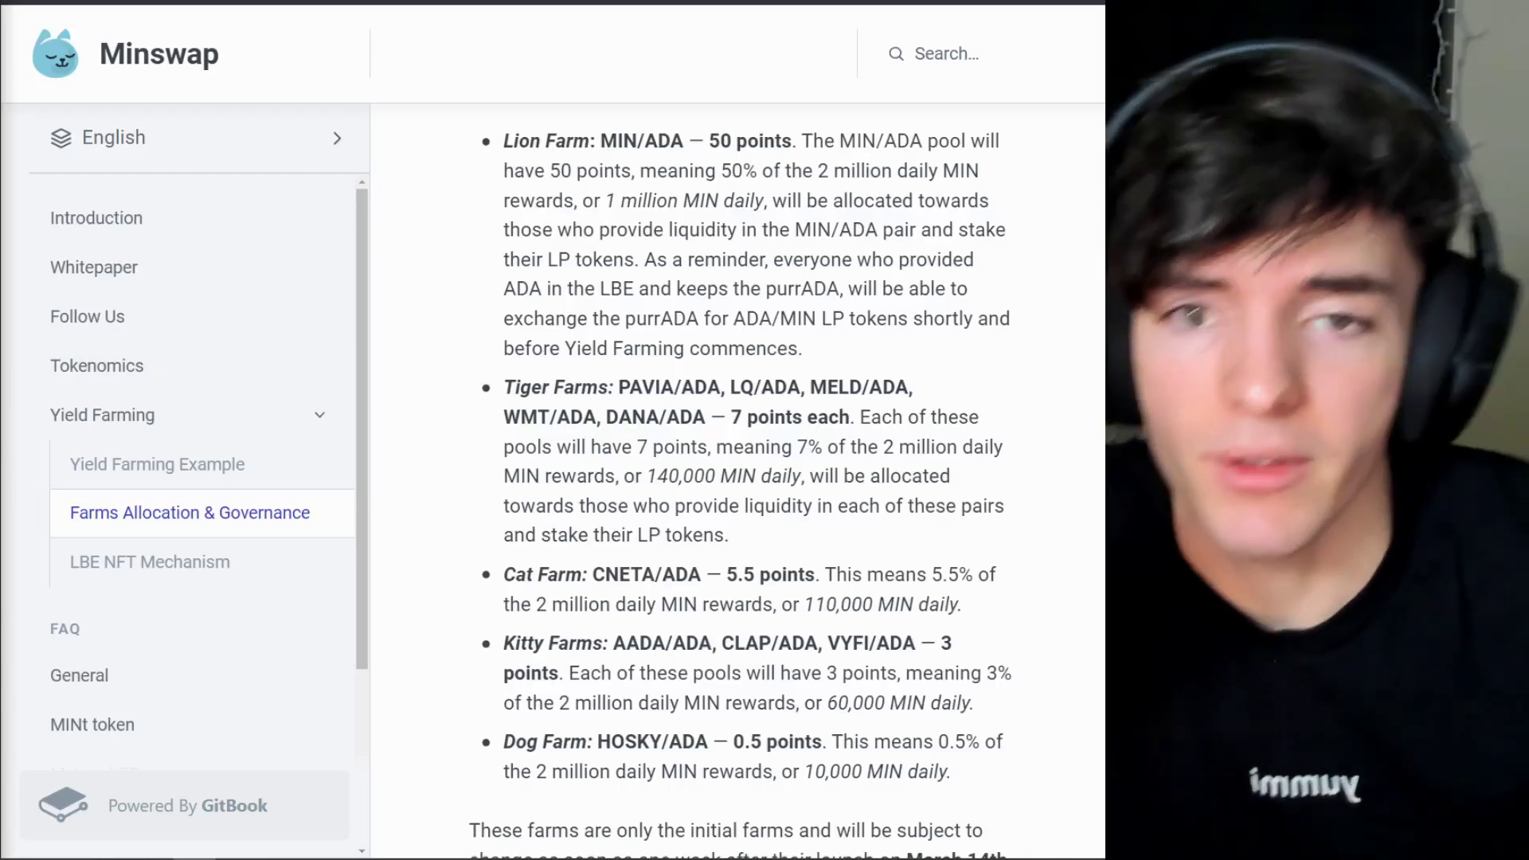
Scroll the initial farms list from Lion Farm MIN/ADA (50 points) down to Dog Farm HOSKY/ADA (0.5)
{"action": "scroll", "coordinate": [632, 231], "scroll_direction": "up", "scroll_amount": 3}
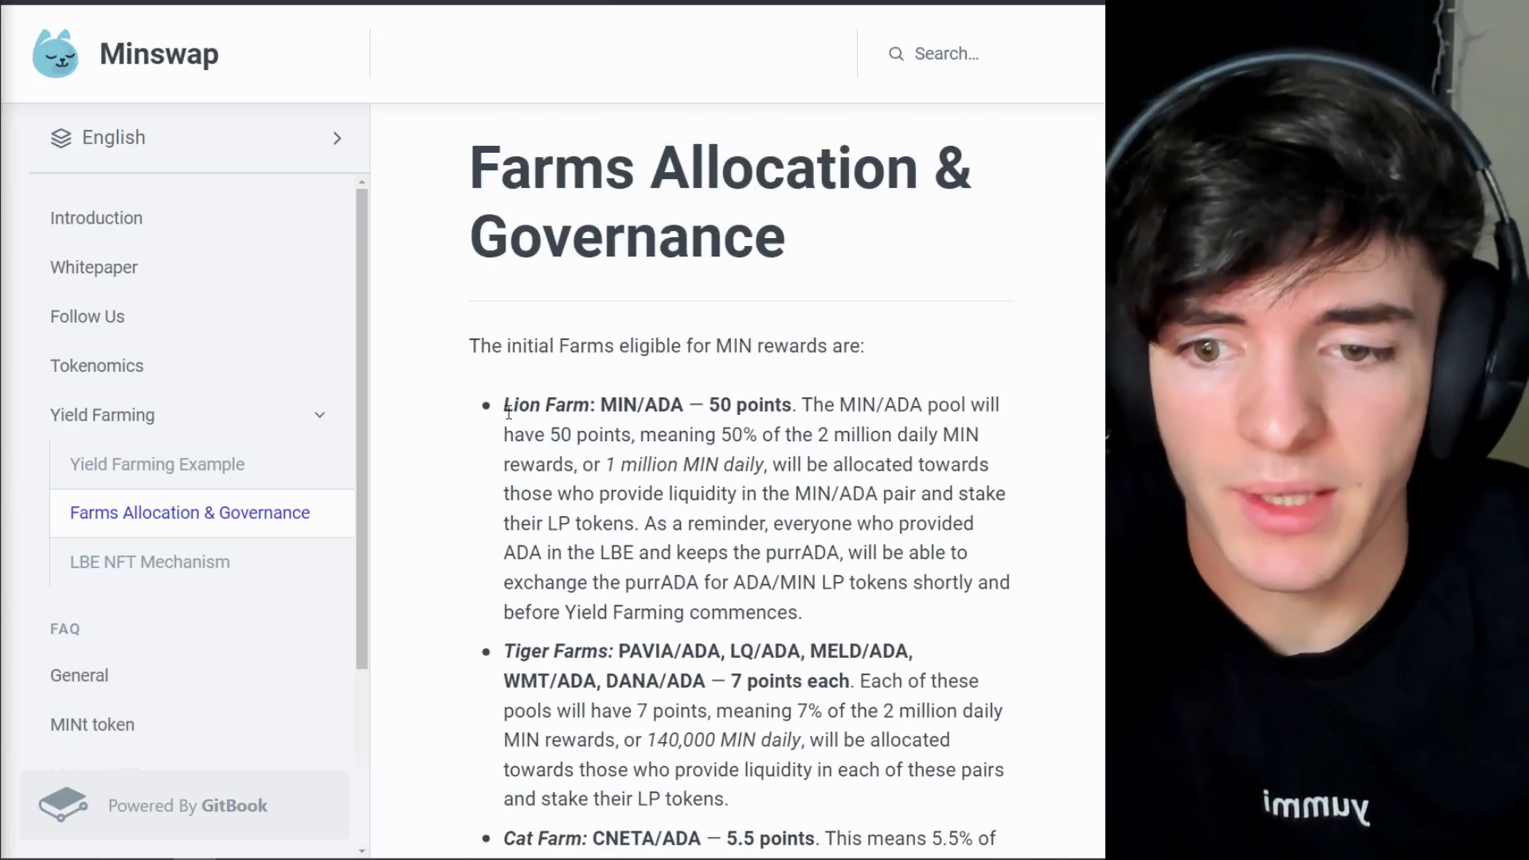
{"action": "scroll", "coordinate": [633, 326], "scroll_direction": "down", "scroll_amount": 1}
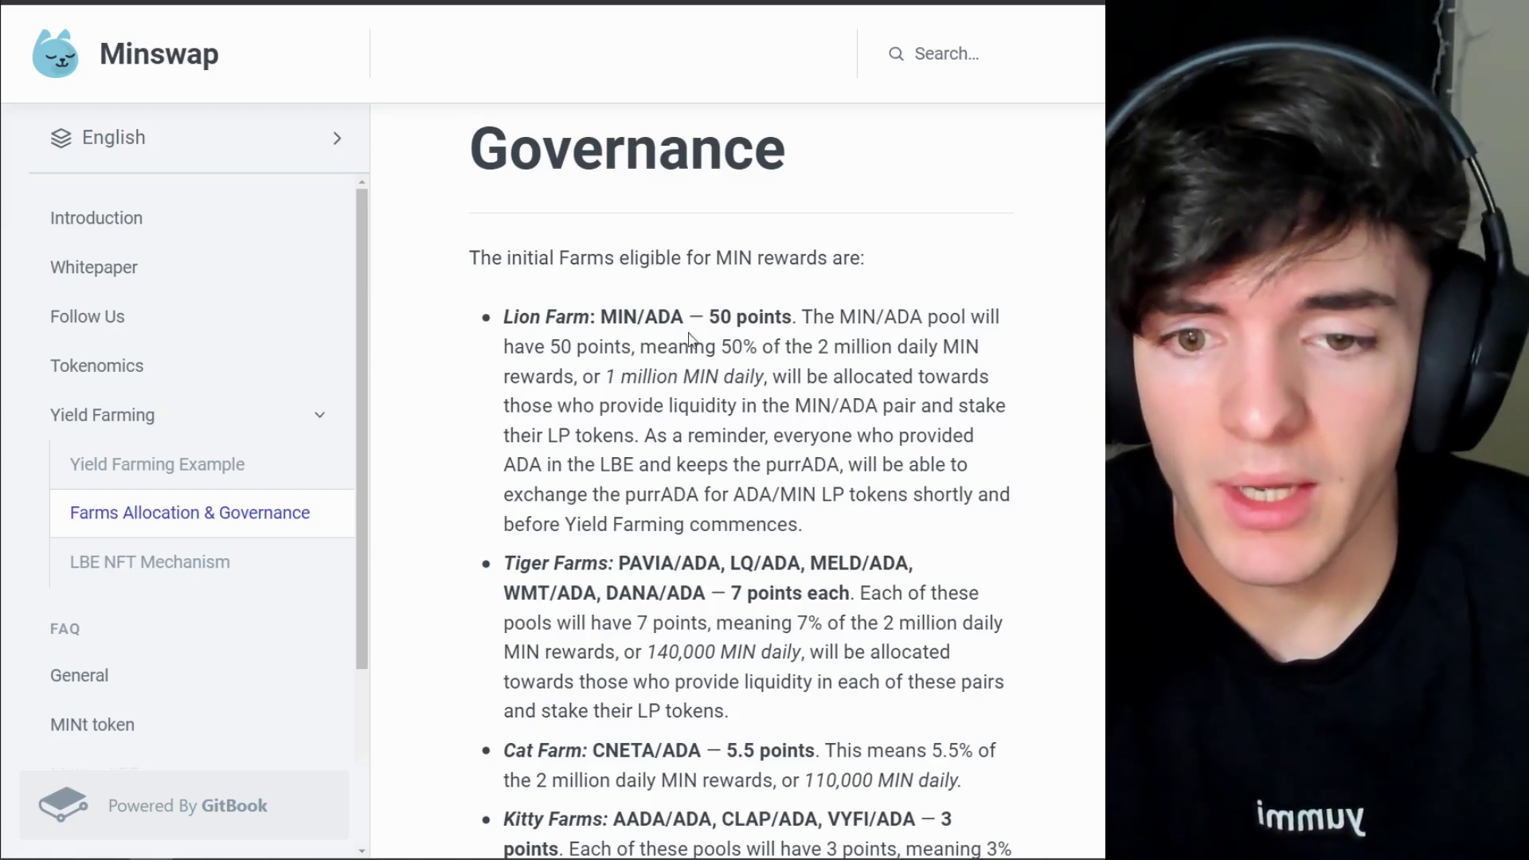
{"action": "scroll", "coordinate": [655, 318], "scroll_direction": "down", "scroll_amount": 2}
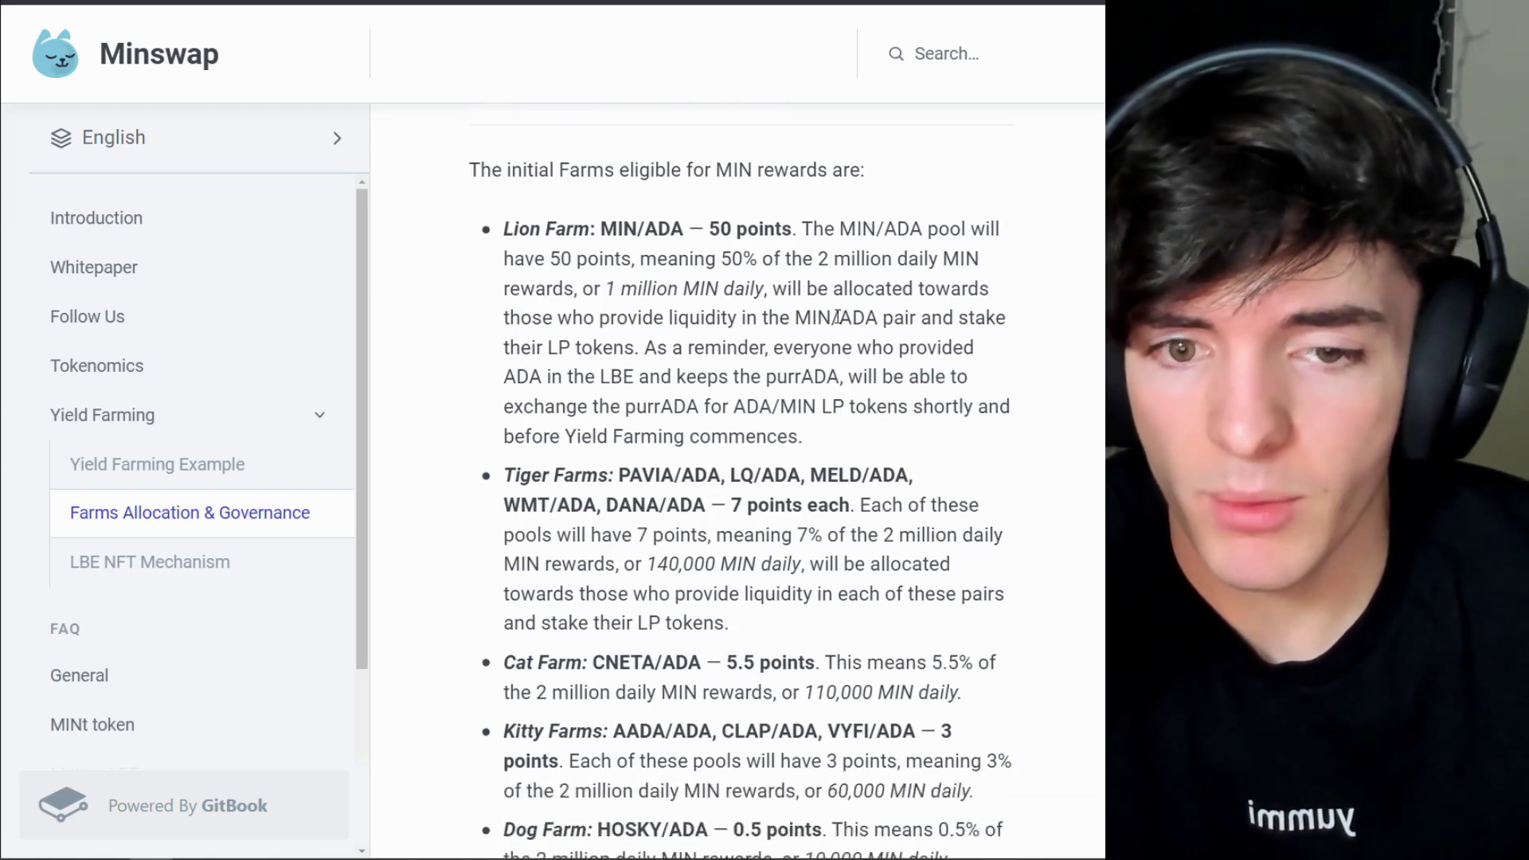
{"action": "scroll", "coordinate": [785, 331], "scroll_direction": "down", "scroll_amount": 2}
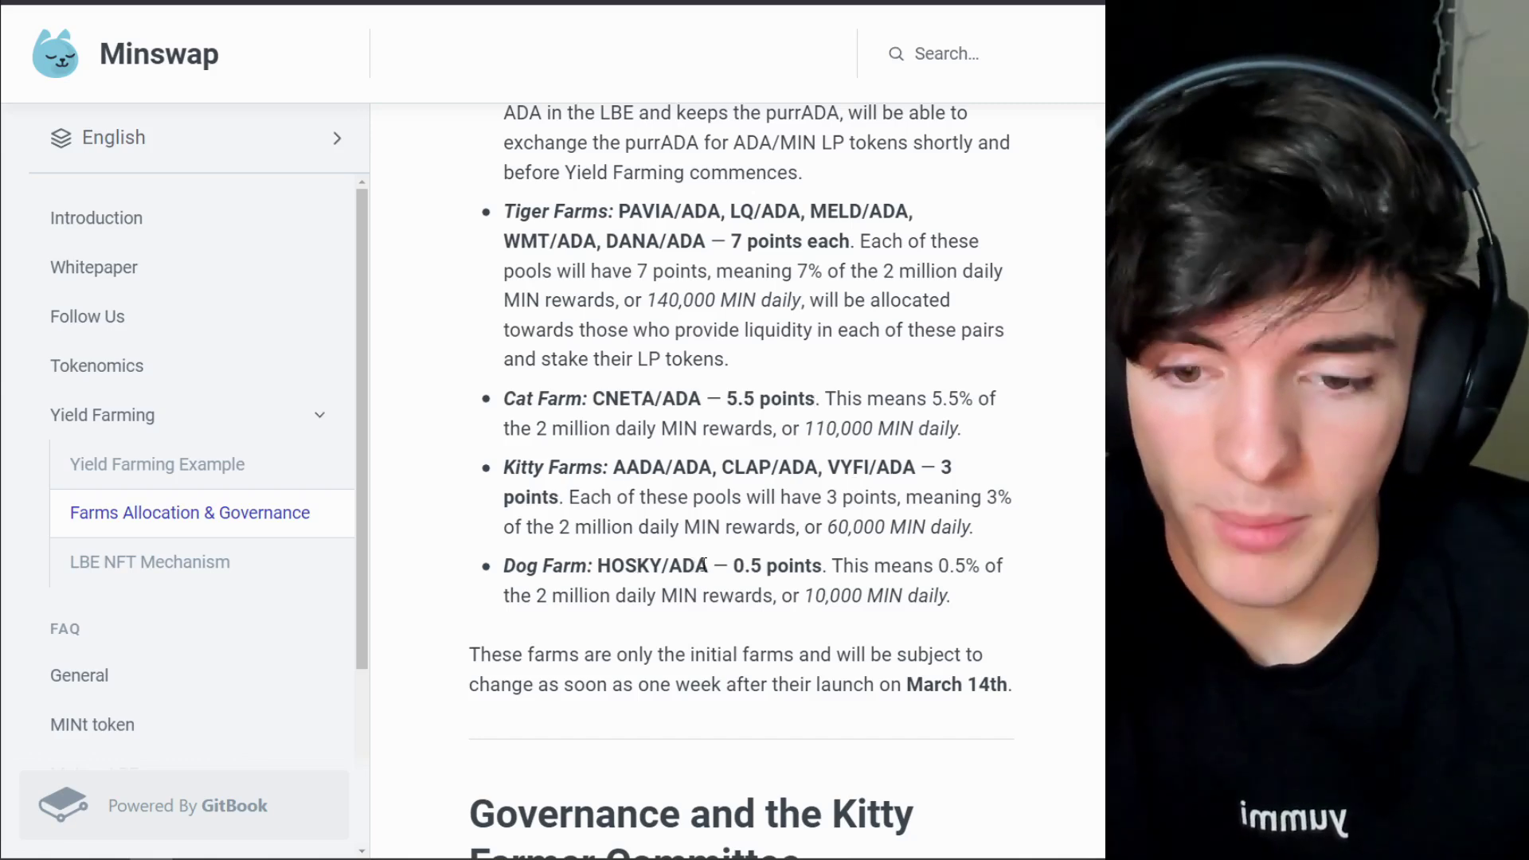
{"action": "scroll", "coordinate": [691, 516], "scroll_direction": "up", "scroll_amount": 4}
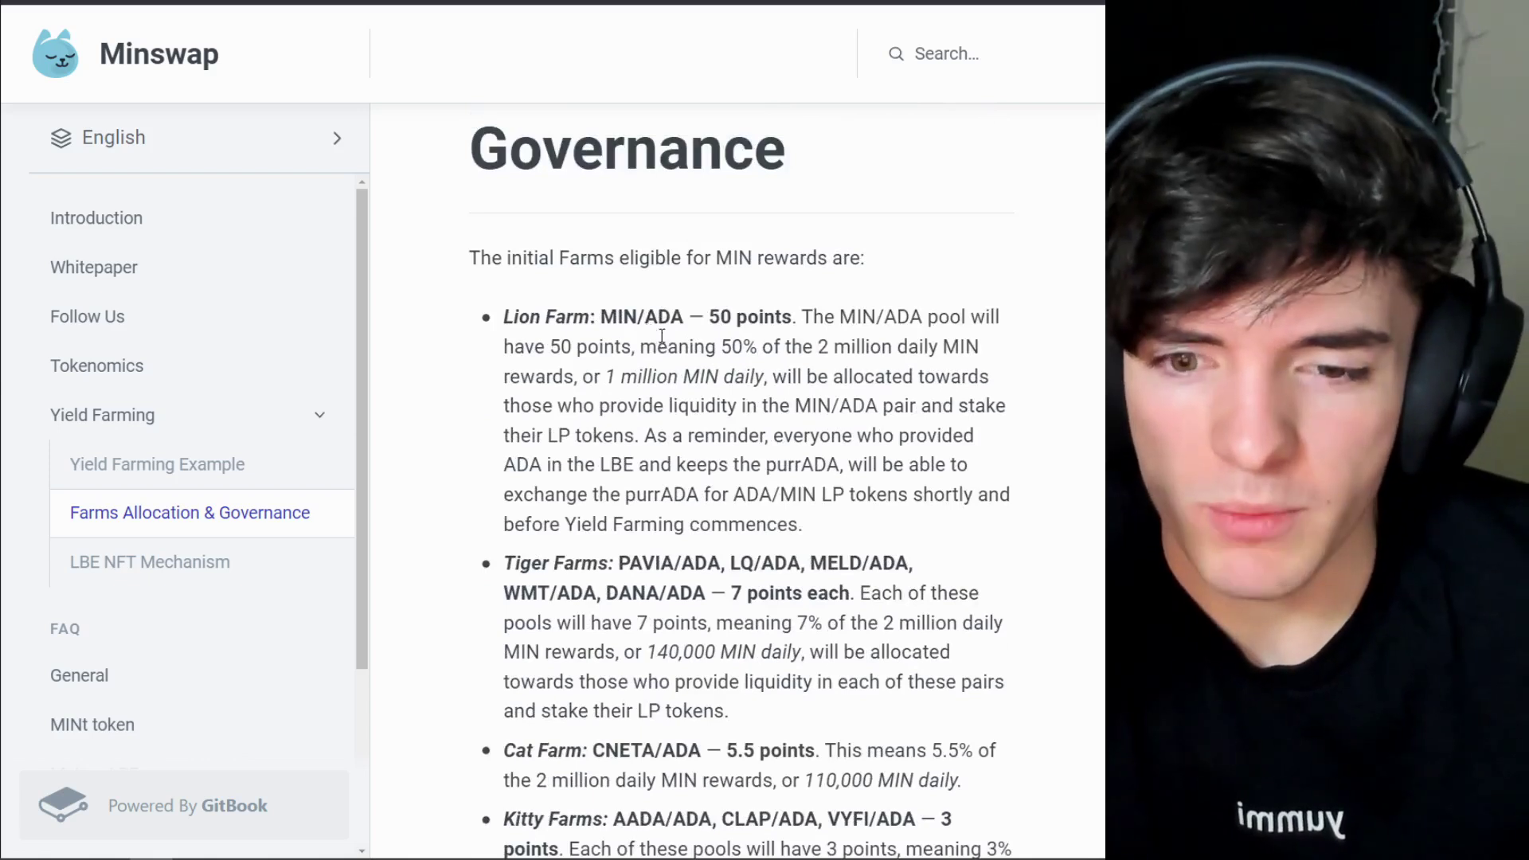
{"action": "scroll", "coordinate": [664, 338], "scroll_direction": "down", "scroll_amount": 1}
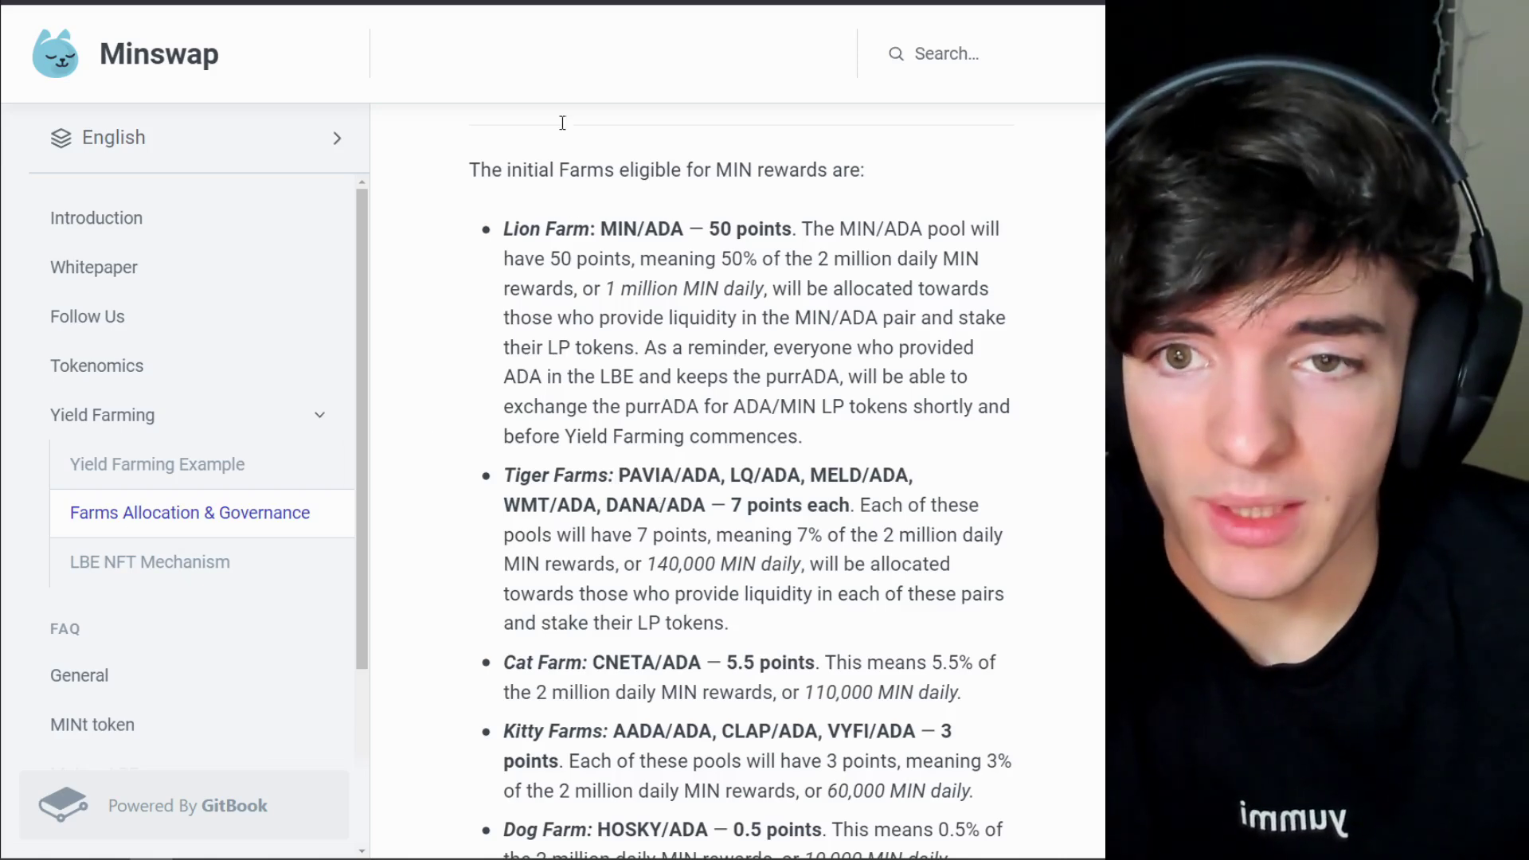
Return to the Farm page and check the ADA-MIN farm's APR, lion badge and 3,078,281,479 LP staked
{"action": "key", "text": "ctrl+Tab"}
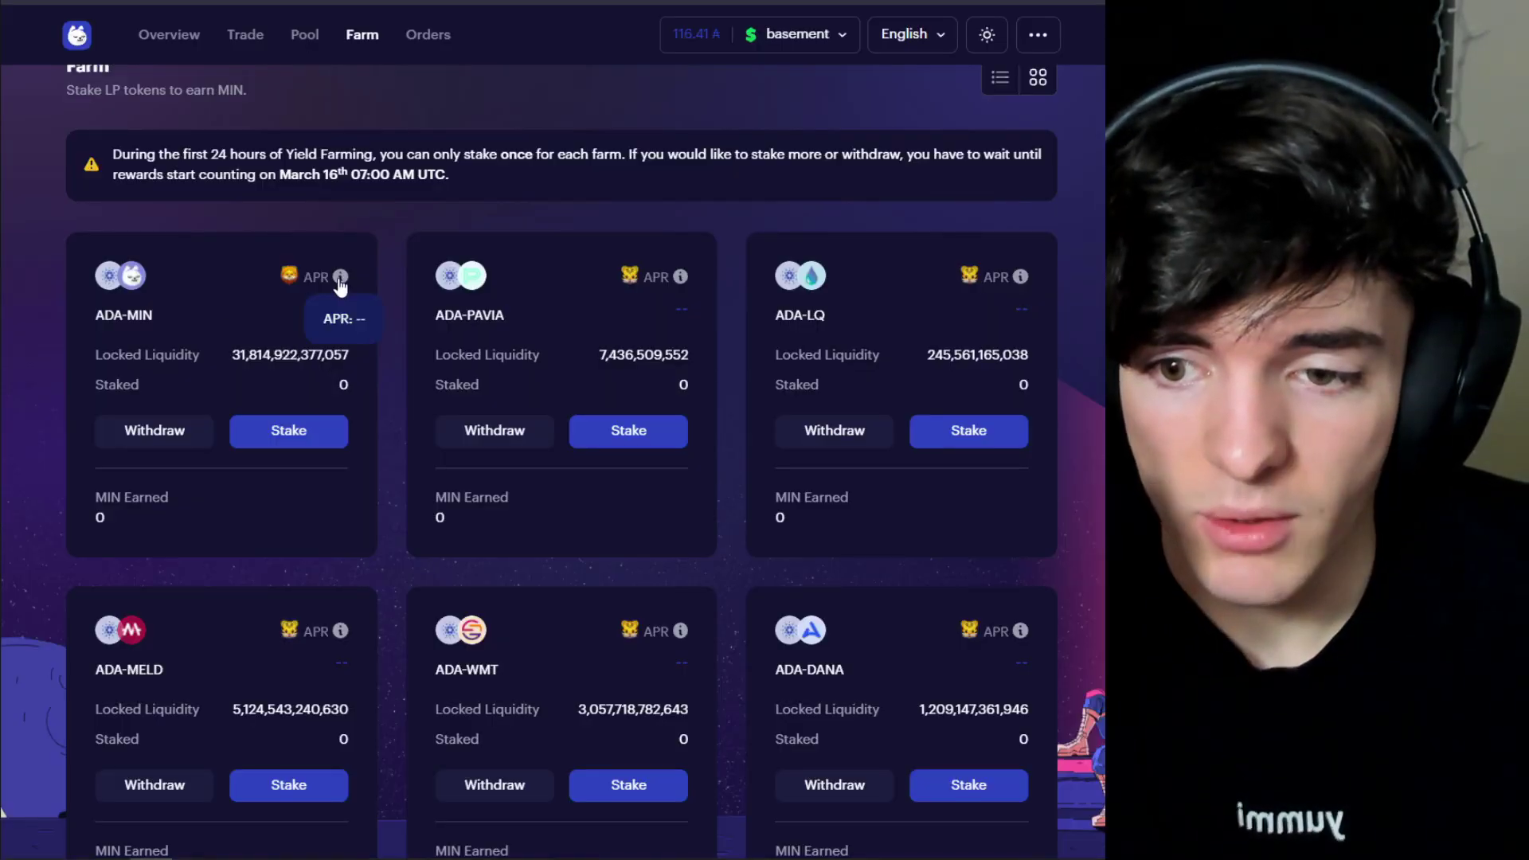
{"action": "mouse_move", "coordinate": [1028, 287]}
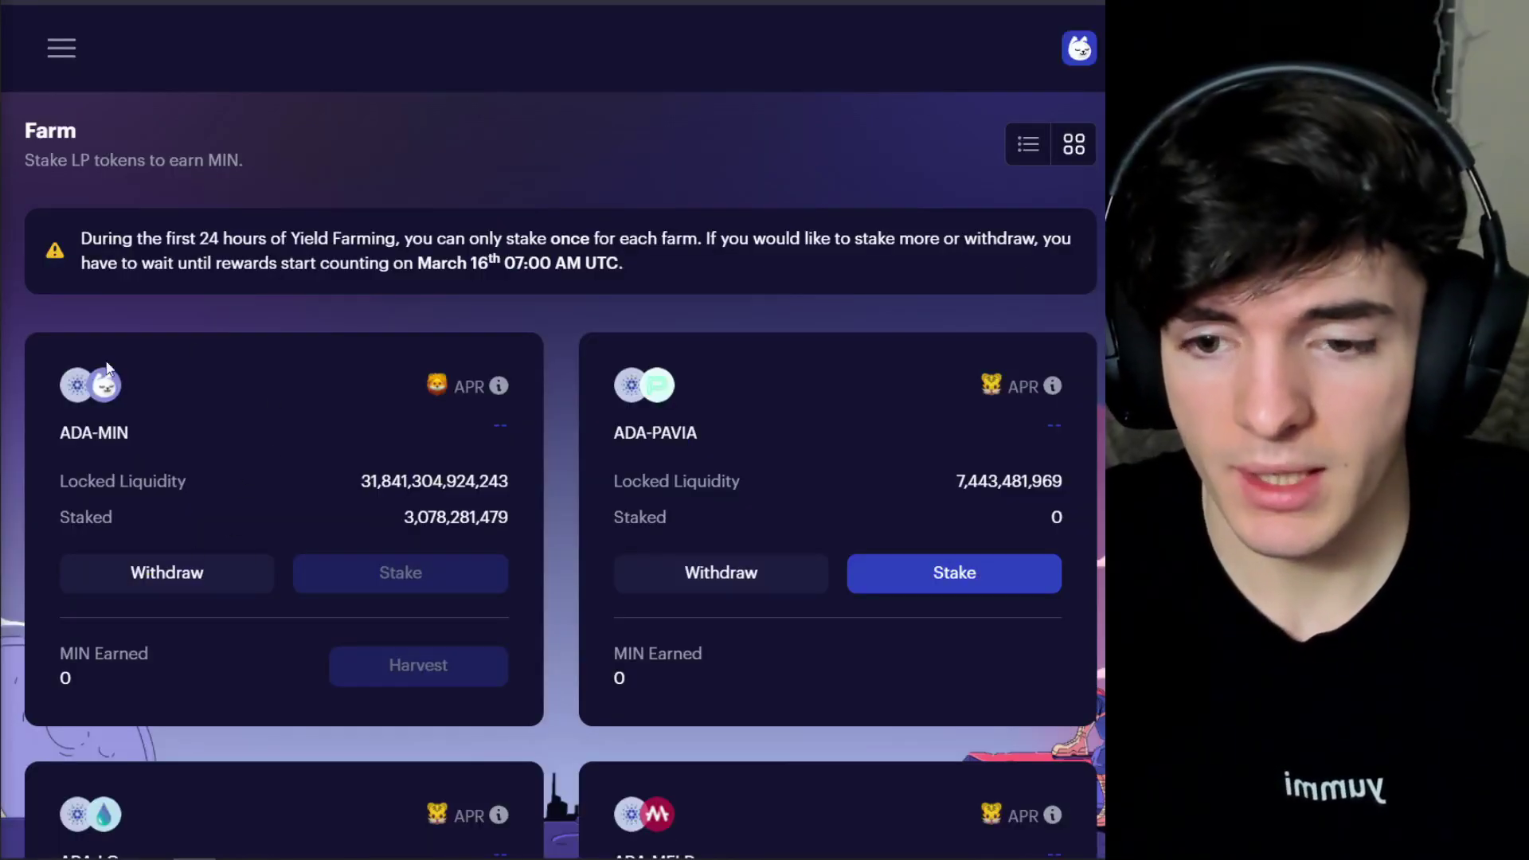
{"action": "mouse_move", "coordinate": [498, 388]}
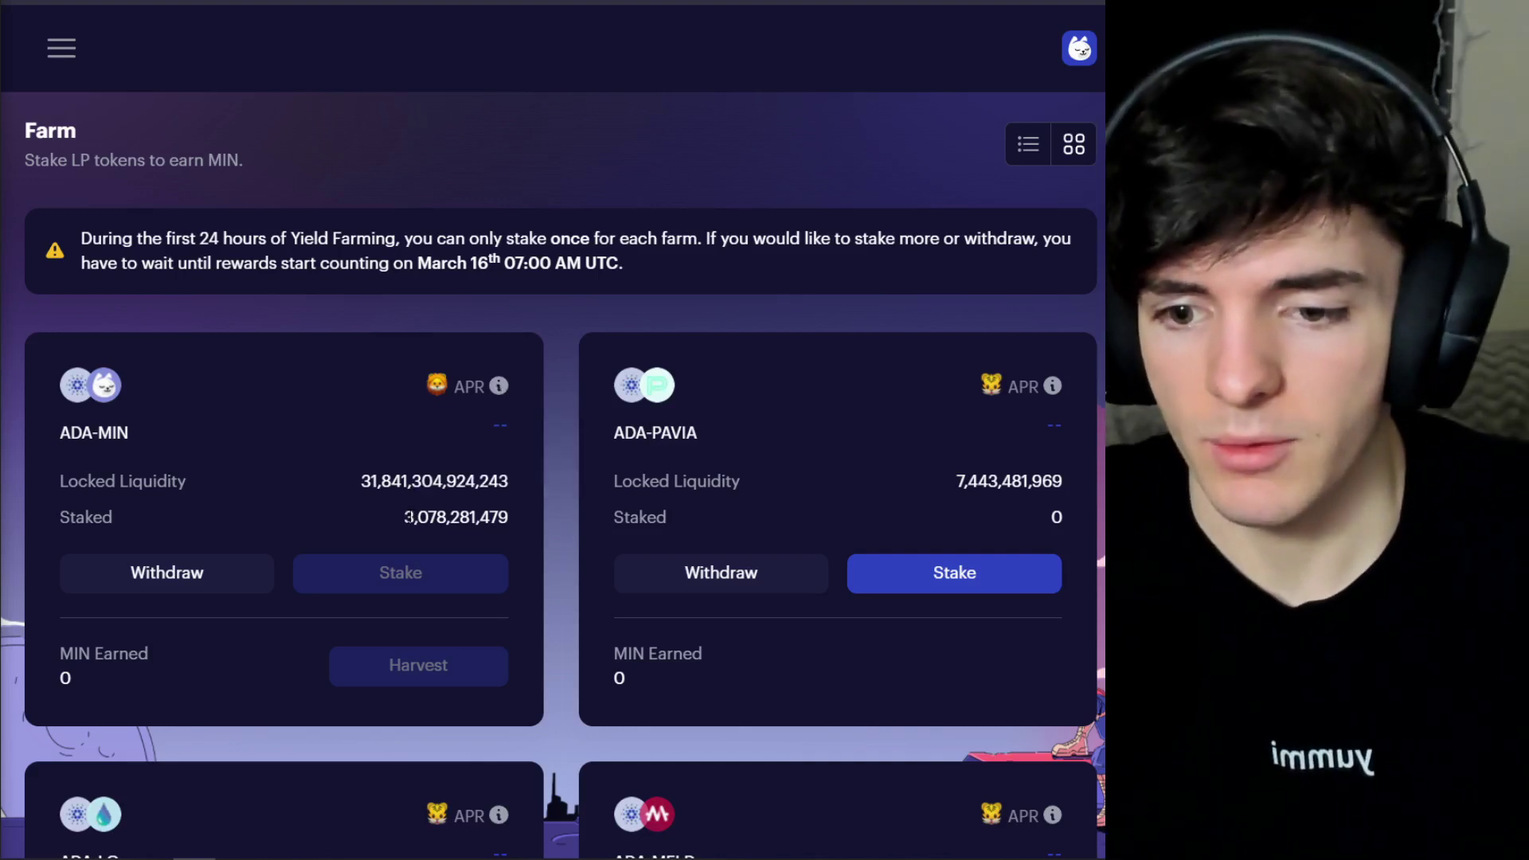
{"action": "left_click_drag", "start_coordinate": [406, 517], "coordinate": [513, 522]}
{"action": "left_click", "coordinate": [181, 434]}
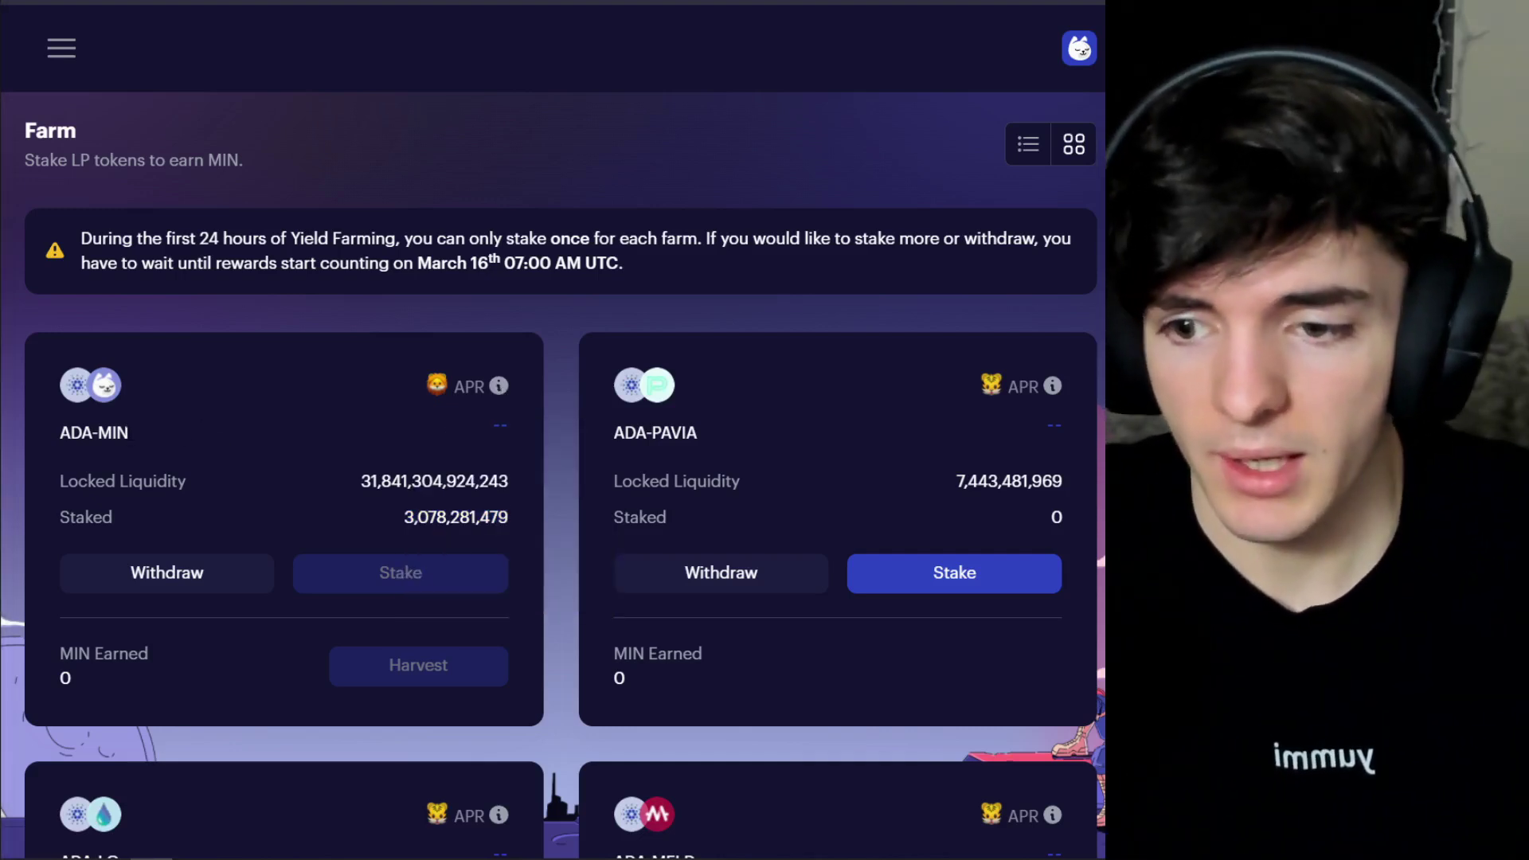
{"action": "mouse_move", "coordinate": [436, 382]}
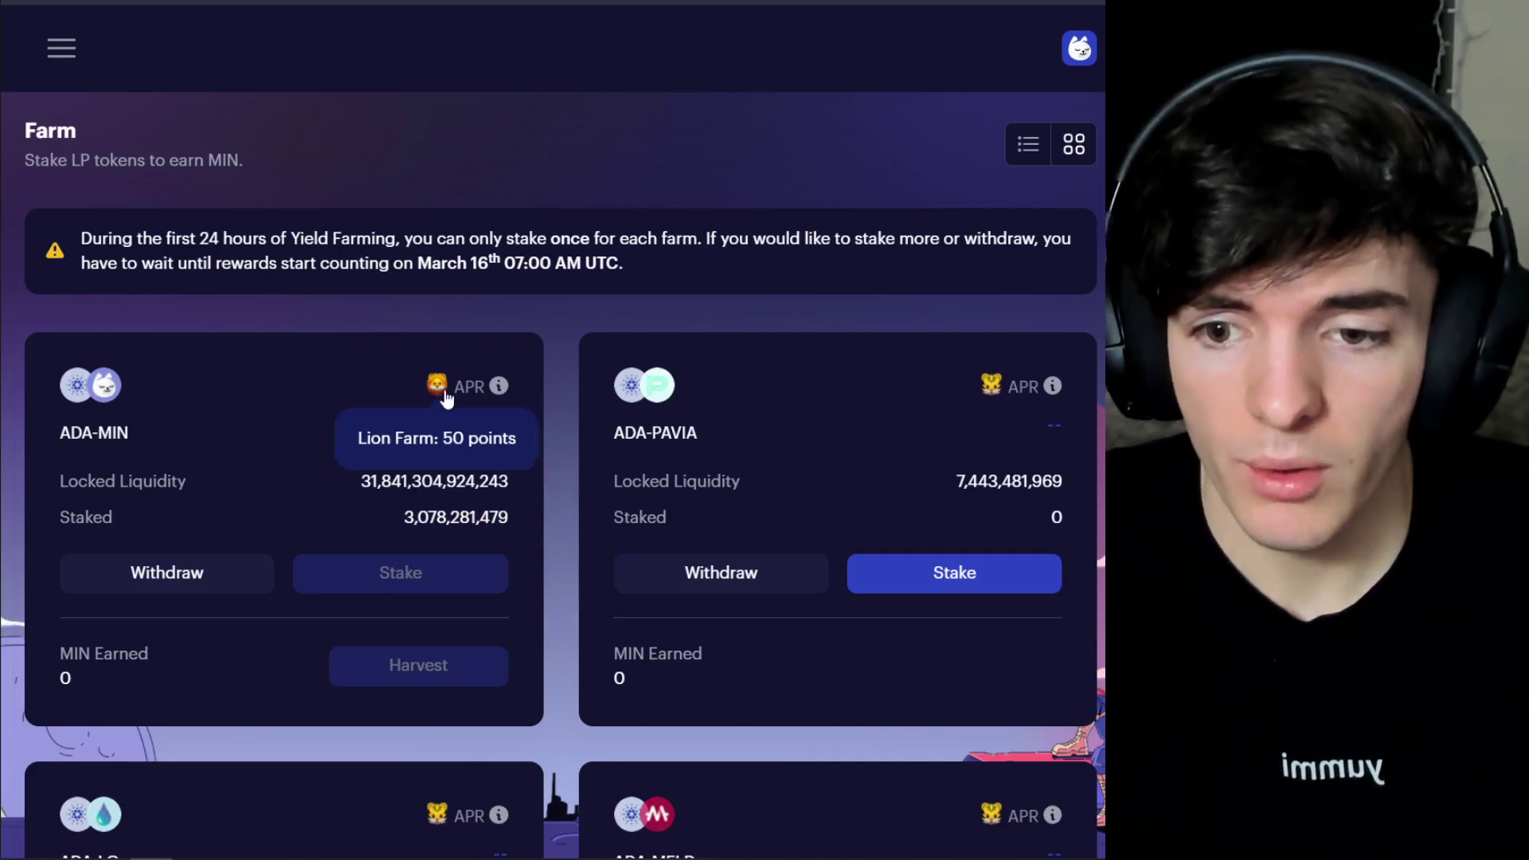